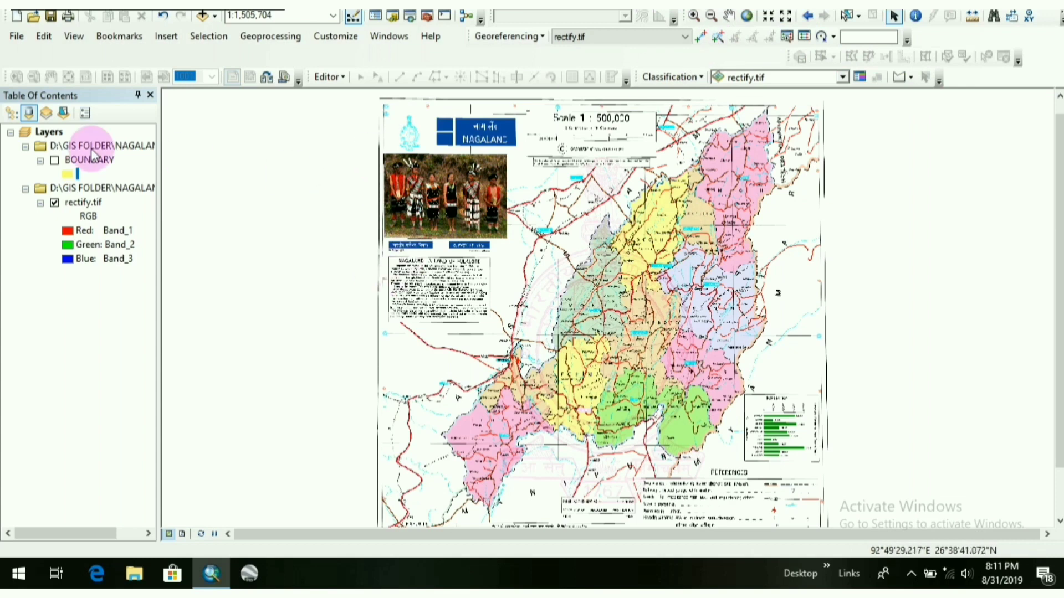
# Step: Toggle the BOUNDARY layer on and off and glance at the Editor menu without choosing anything
pyautogui.click(55, 160)
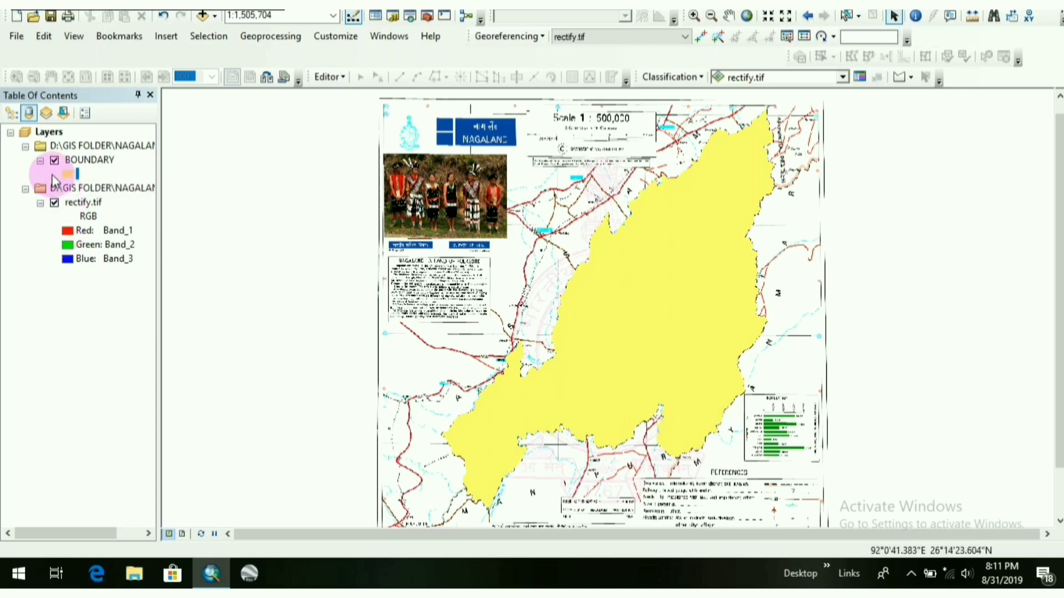
pyautogui.click(56, 159)
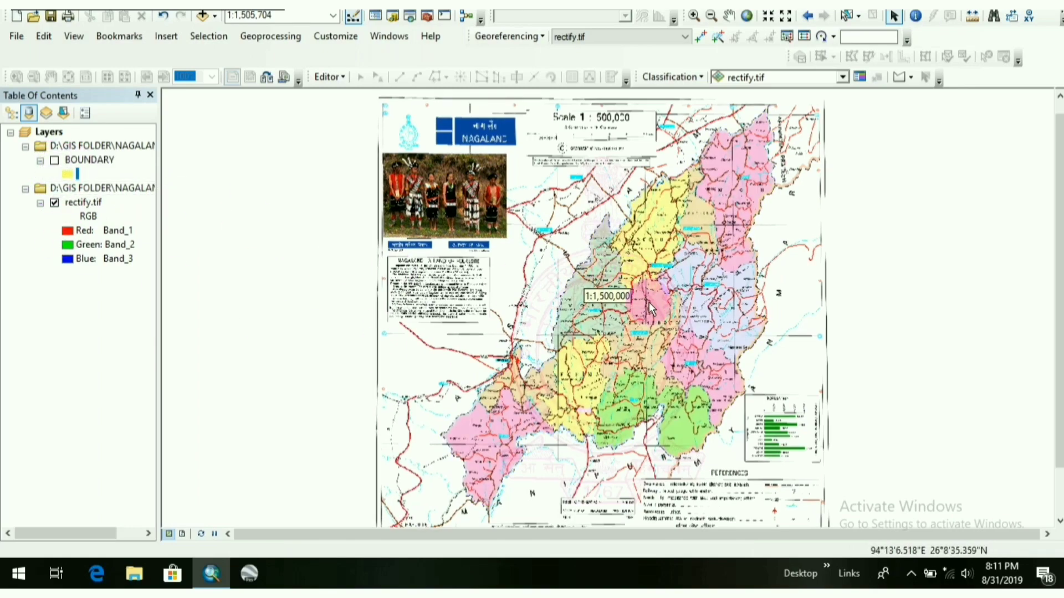
pyautogui.scroll(2, 651, 306)
pyautogui.scroll(3, 651, 304)
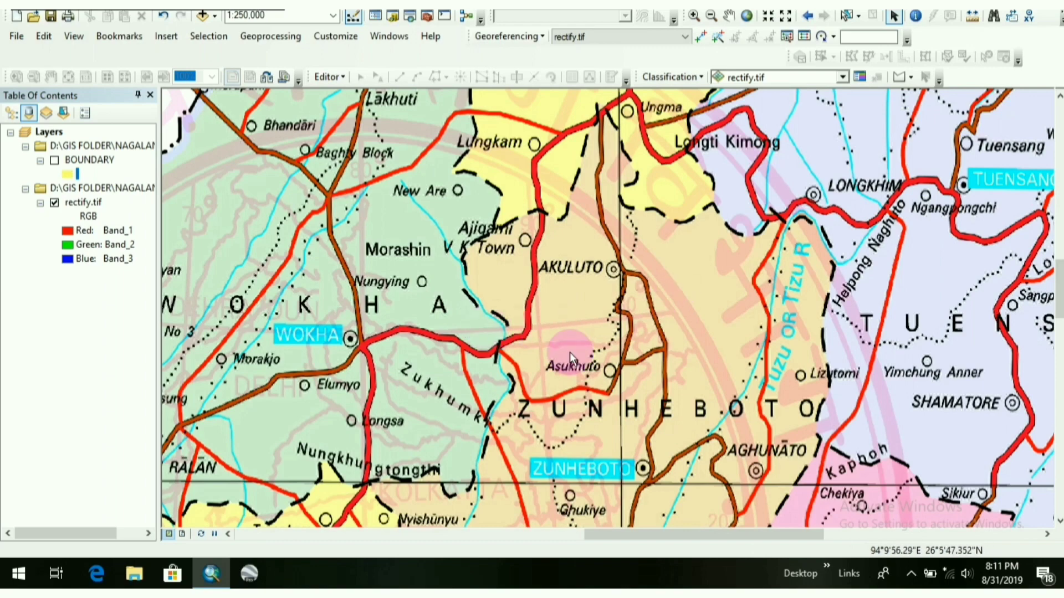
pyautogui.scroll(-3, 590, 361)
pyautogui.scroll(-2, 590, 362)
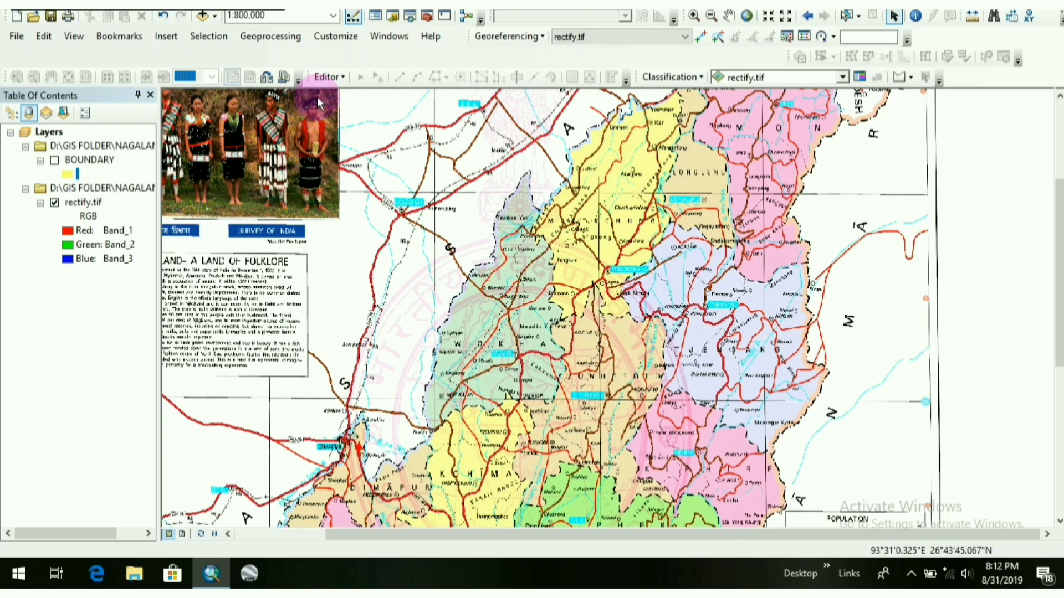
pyautogui.click(329, 78)
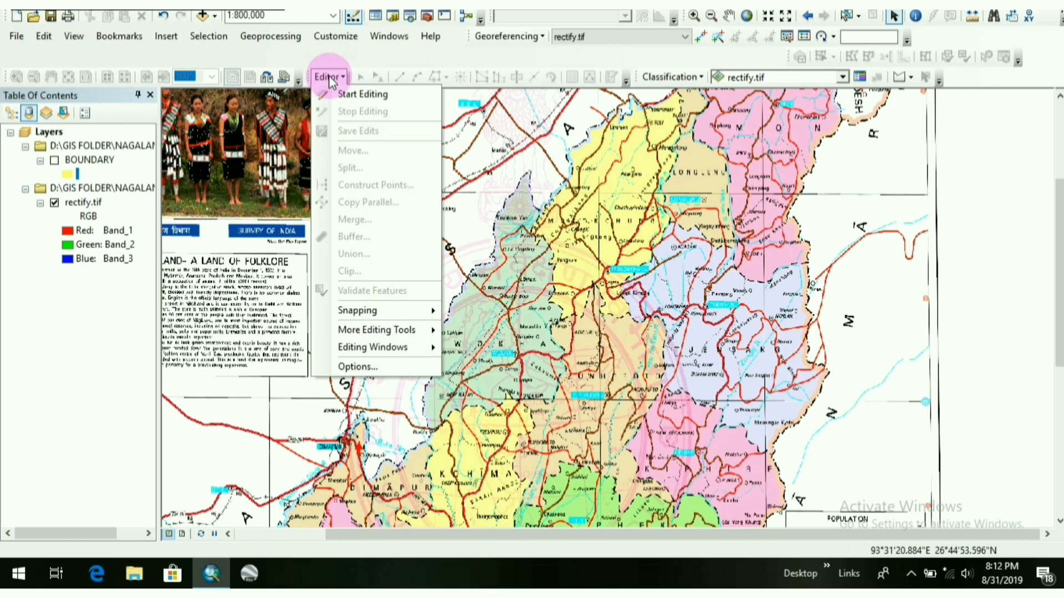
pyautogui.click(362, 94)
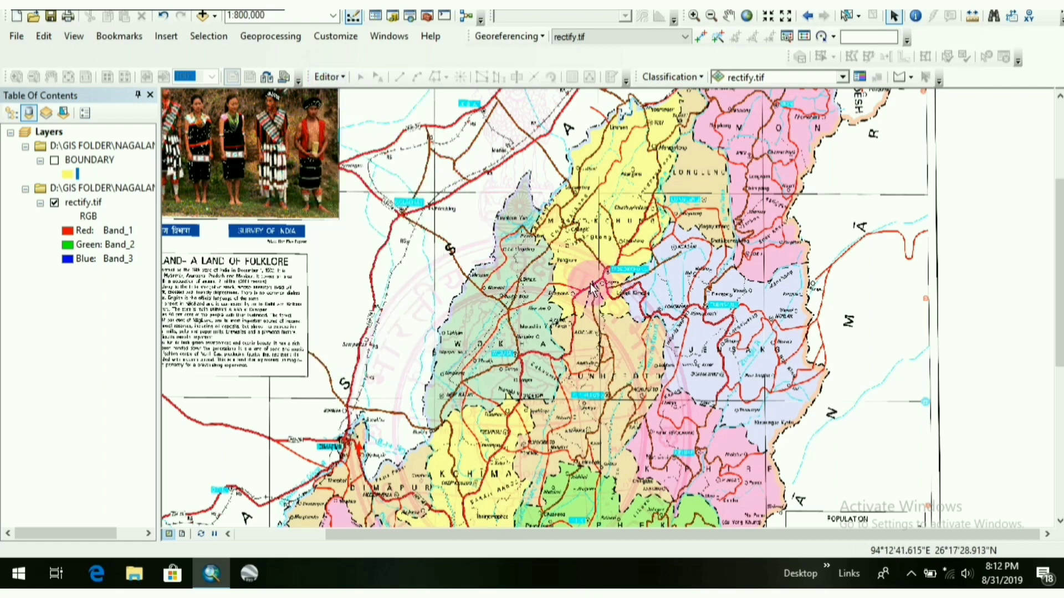
pyautogui.scroll(-2, 562, 328)
pyautogui.scroll(1, 582, 325)
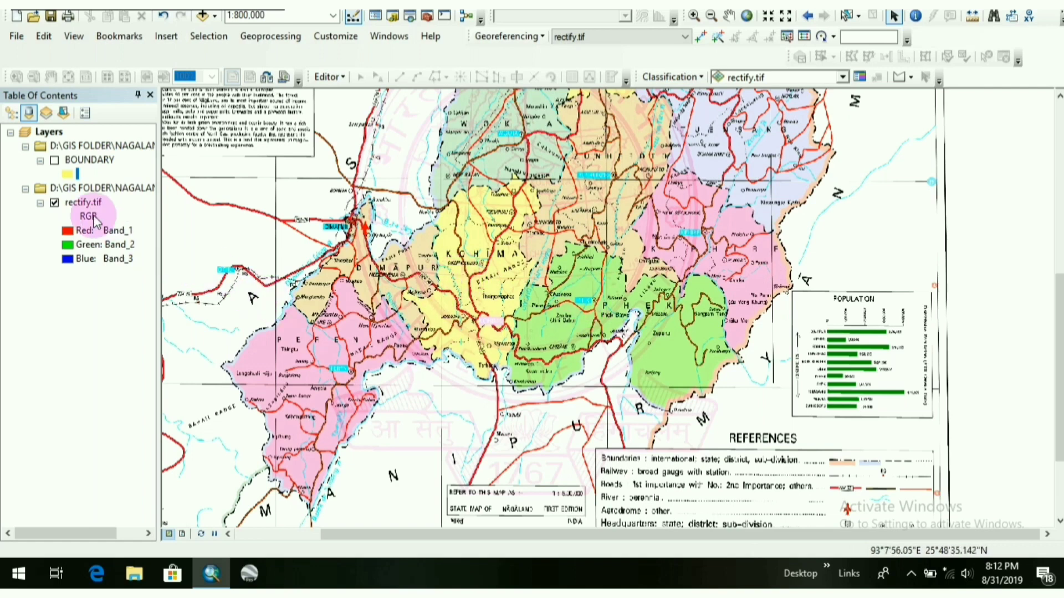
# Step: Show the yellow BOUNDARY polygon and zoom to the rectify.tif layer to fit the whole map sheet
pyautogui.click(54, 160)
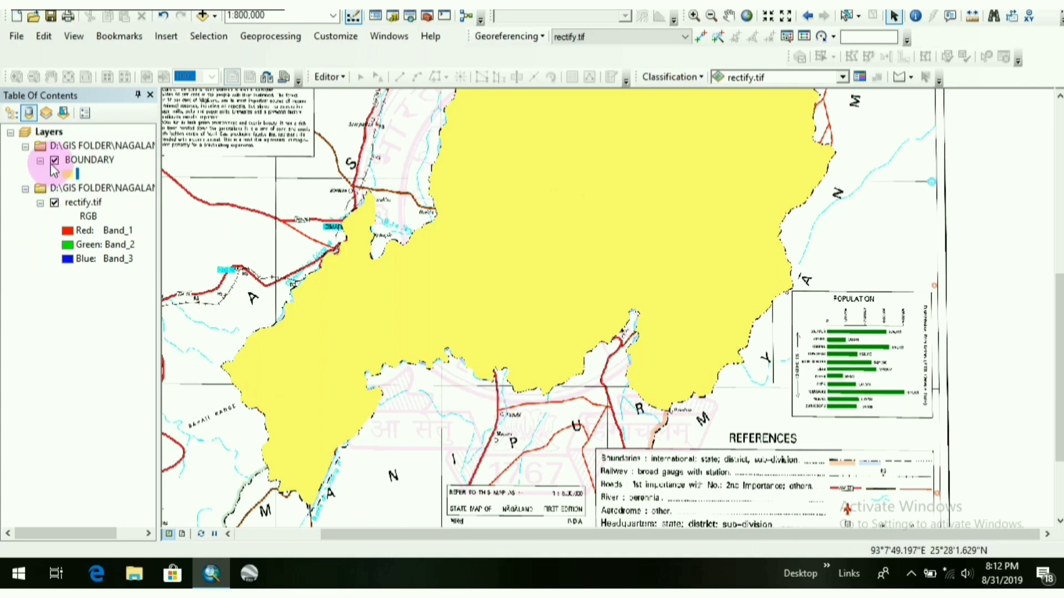
pyautogui.rightClick(83, 203)
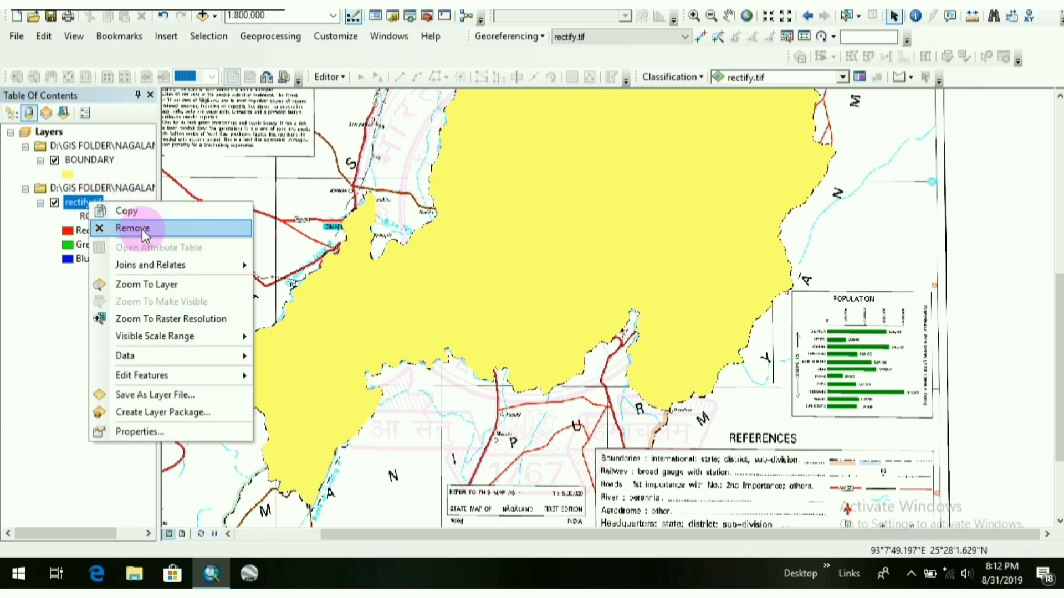
pyautogui.click(147, 284)
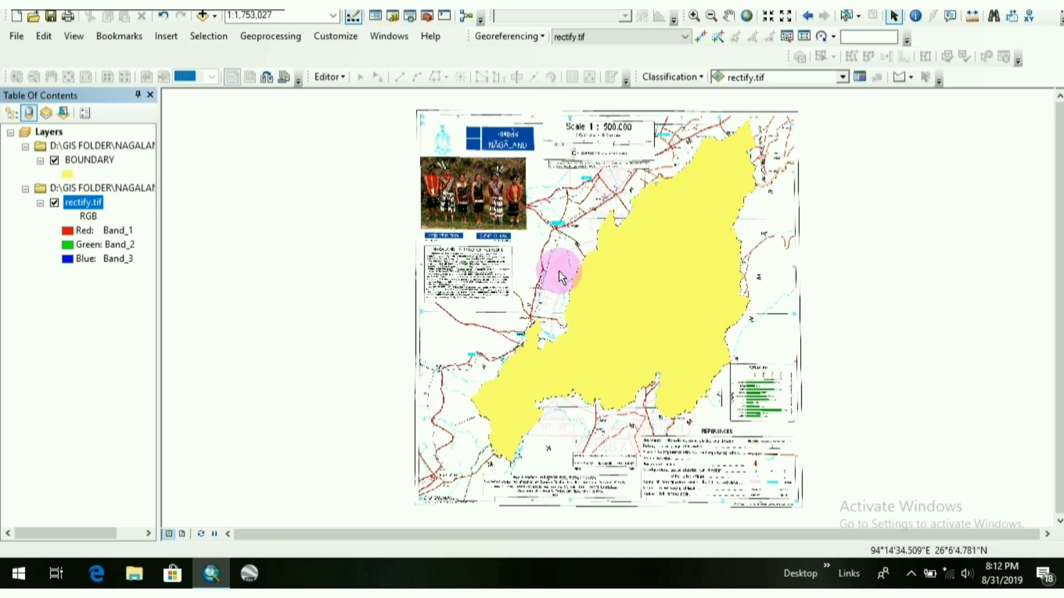
# Step: Start an edit session, choose the BOUNDARY template and activate the Cut Polygons tool
pyautogui.click(329, 77)
pyautogui.click(366, 96)
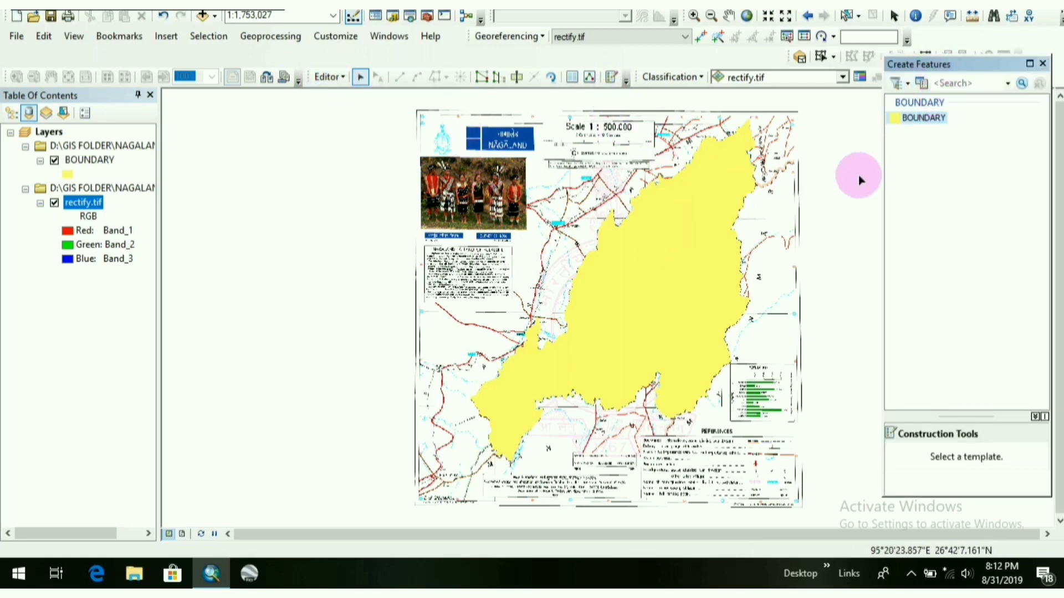
pyautogui.click(923, 118)
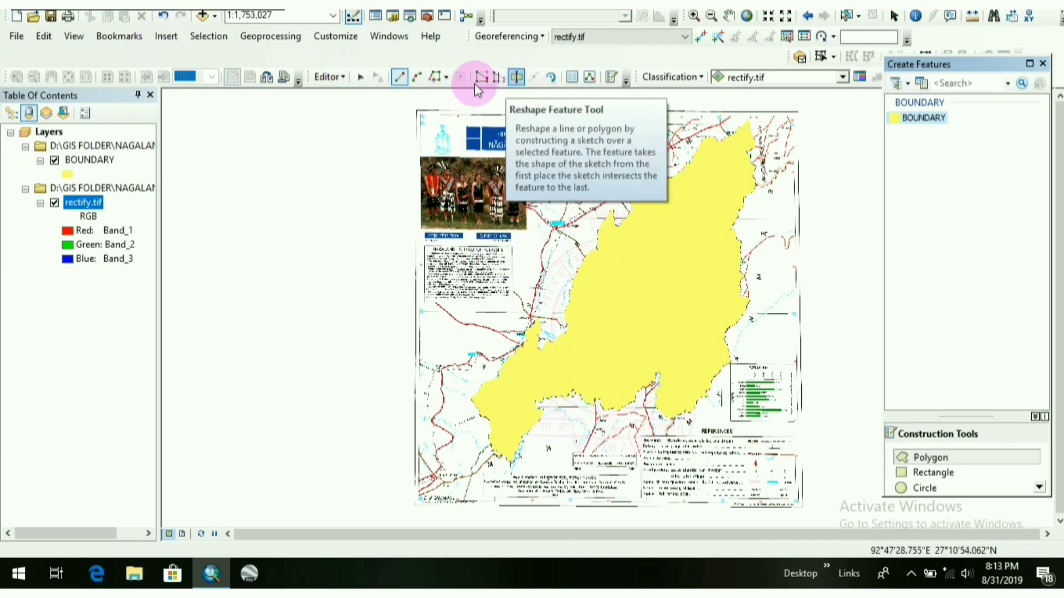
pyautogui.click(515, 77)
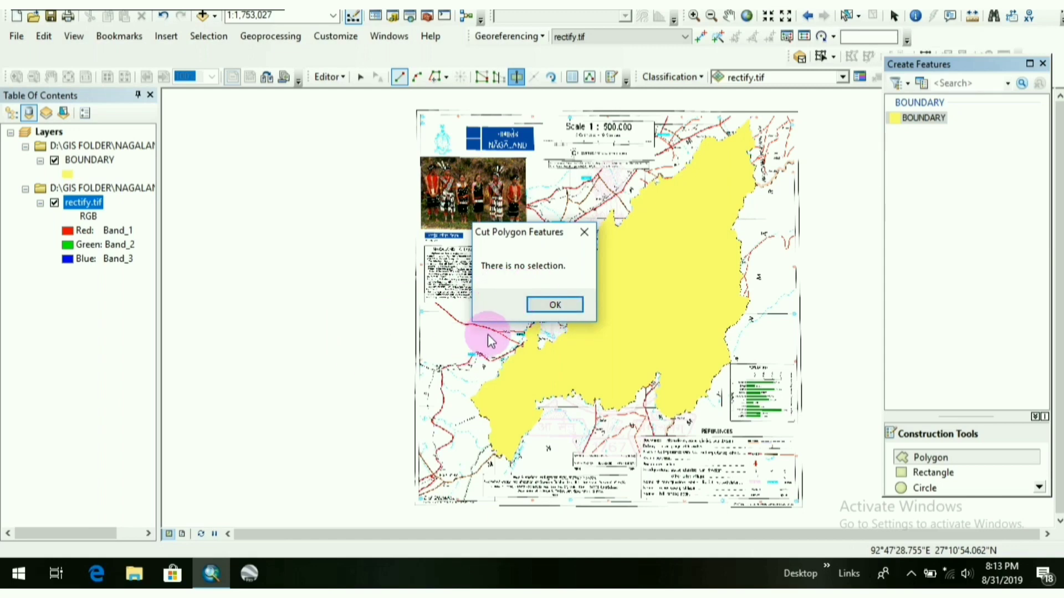
# Step: Select the boundary polygon and give it No Color fill with a wider outline so district colours show through
pyautogui.click(587, 240)
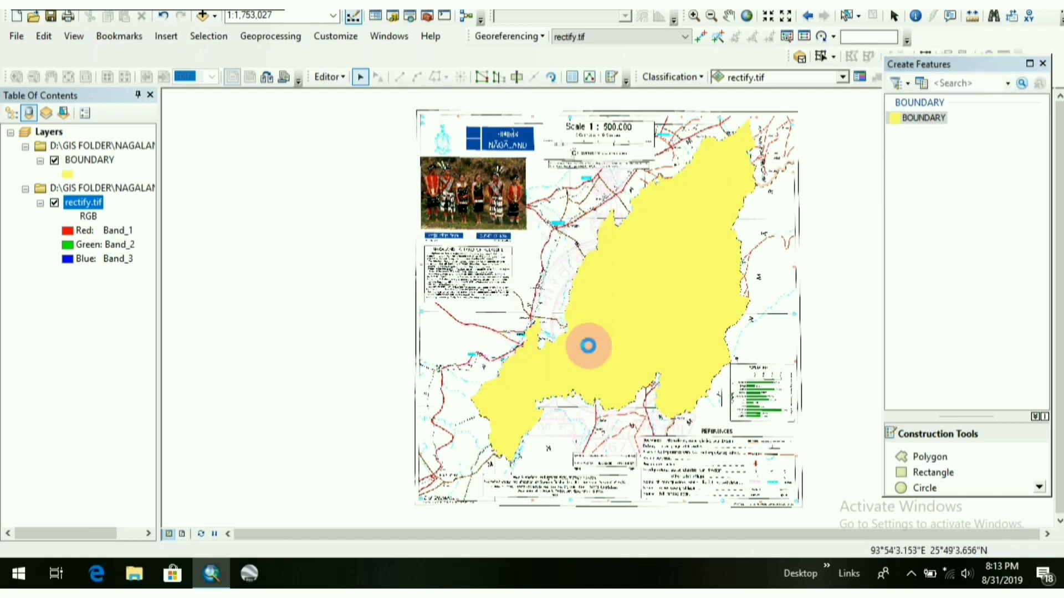
pyautogui.click(585, 345)
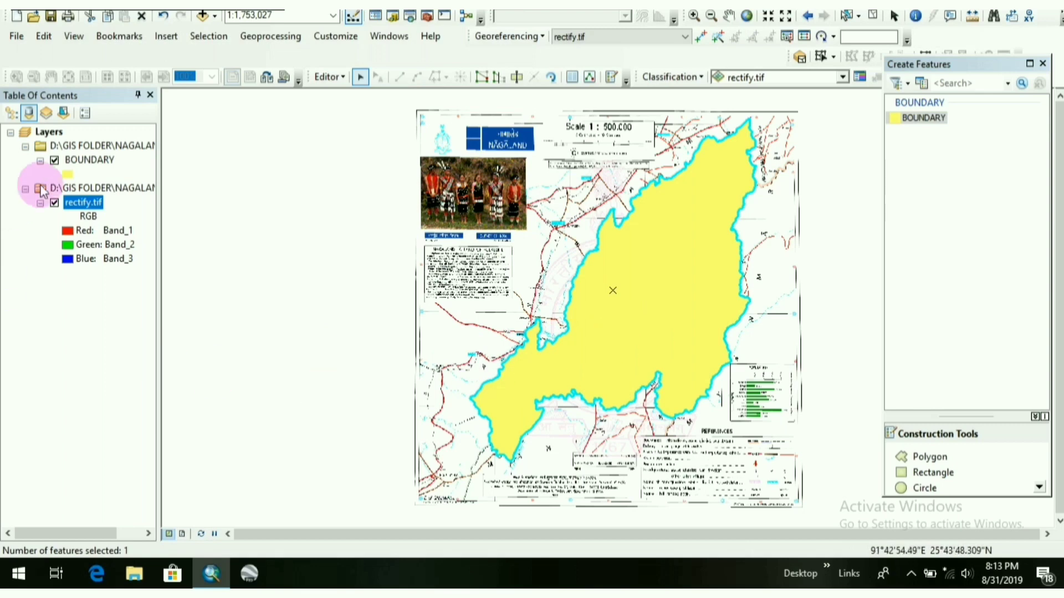
pyautogui.click(67, 173)
pyautogui.click(369, 223)
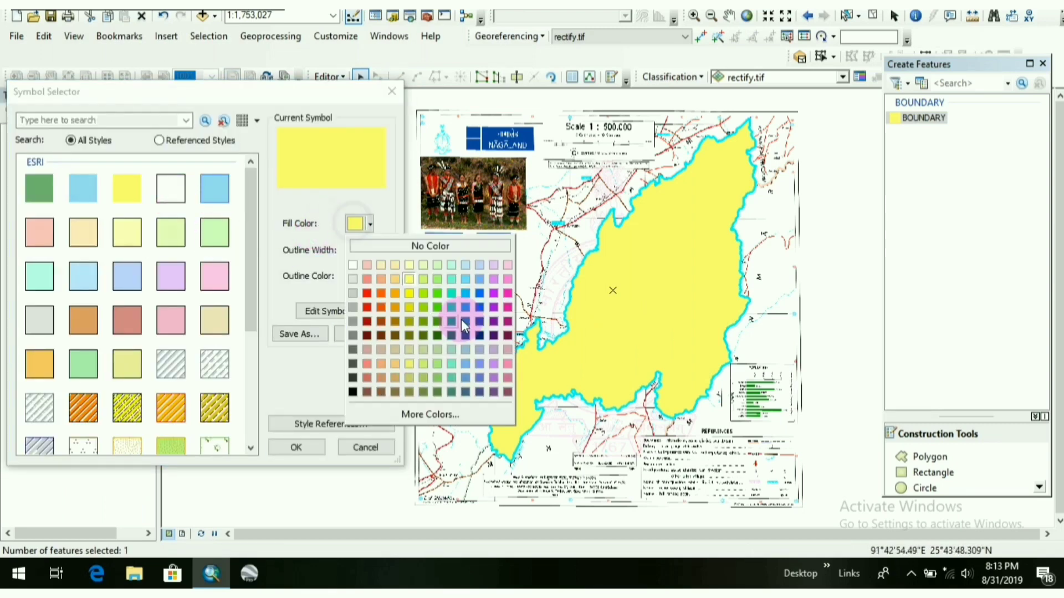
pyautogui.click(432, 246)
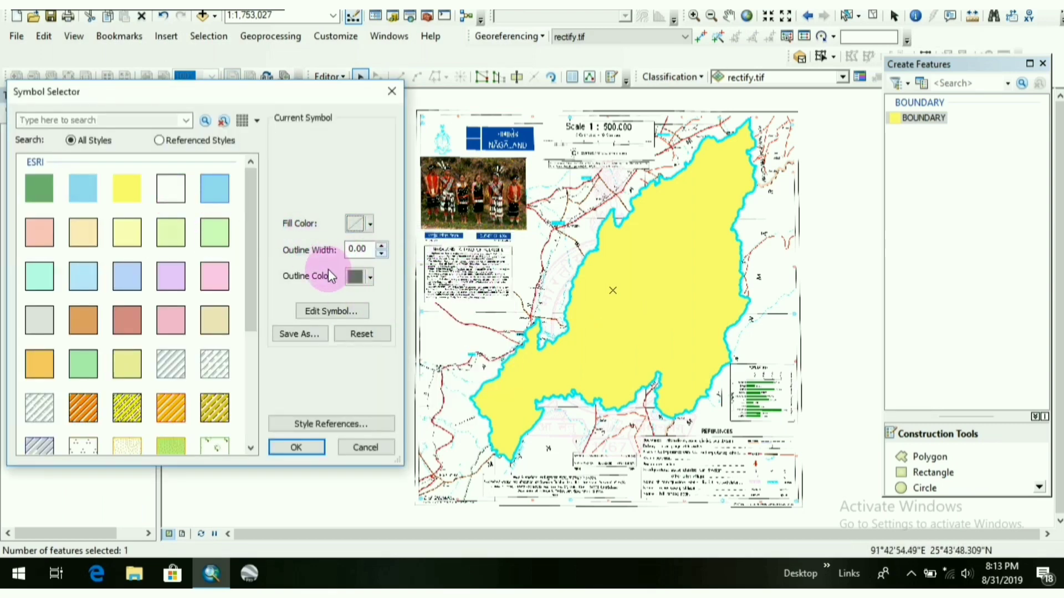
pyautogui.click(383, 245)
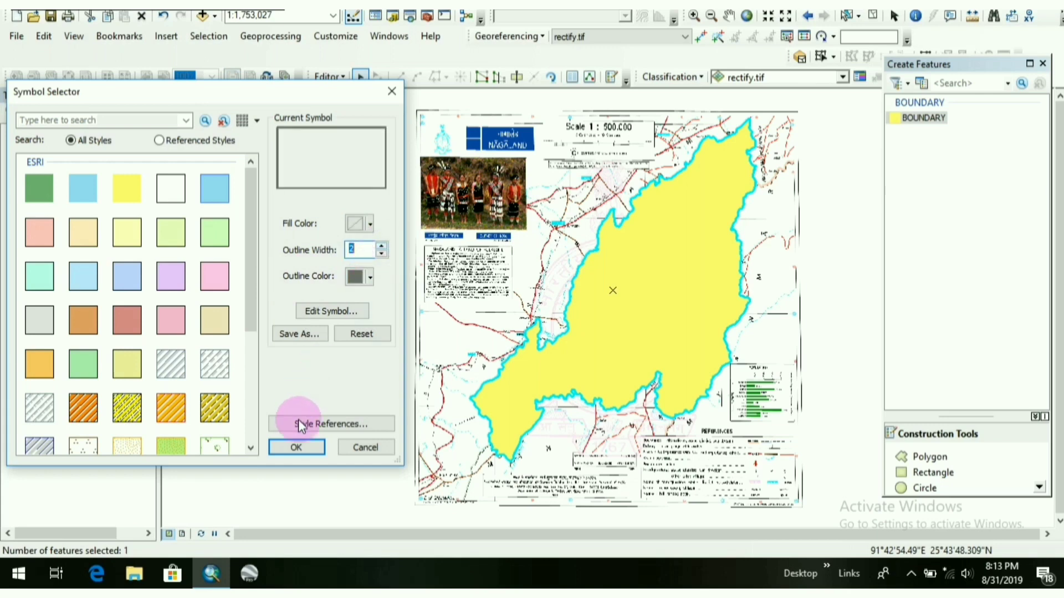
pyautogui.click(296, 447)
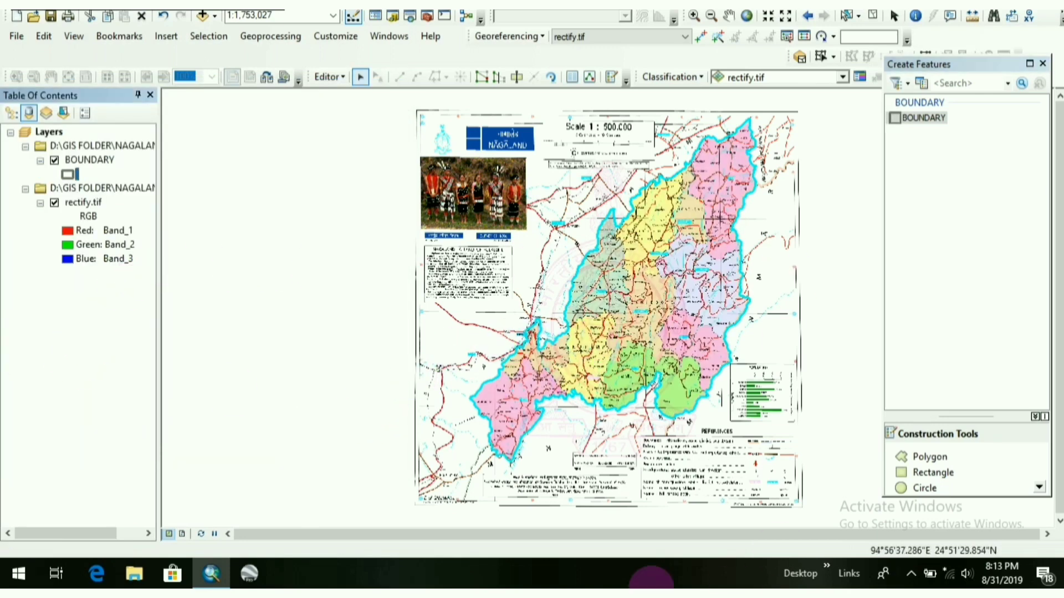
# Step: With Cut Polygons active, pan to about 1:100,000 on the Peren border near Pulomi
pyautogui.click(517, 77)
pyautogui.scroll(2, 528, 395)
pyautogui.scroll(2, 521, 394)
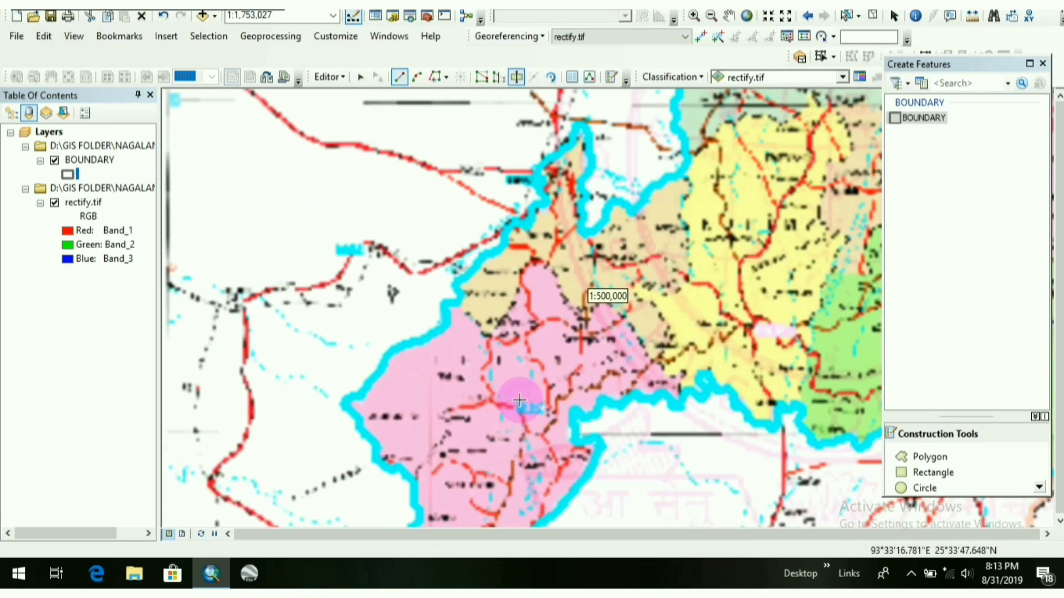
pyautogui.scroll(2, 521, 394)
pyautogui.scroll(2, 521, 394)
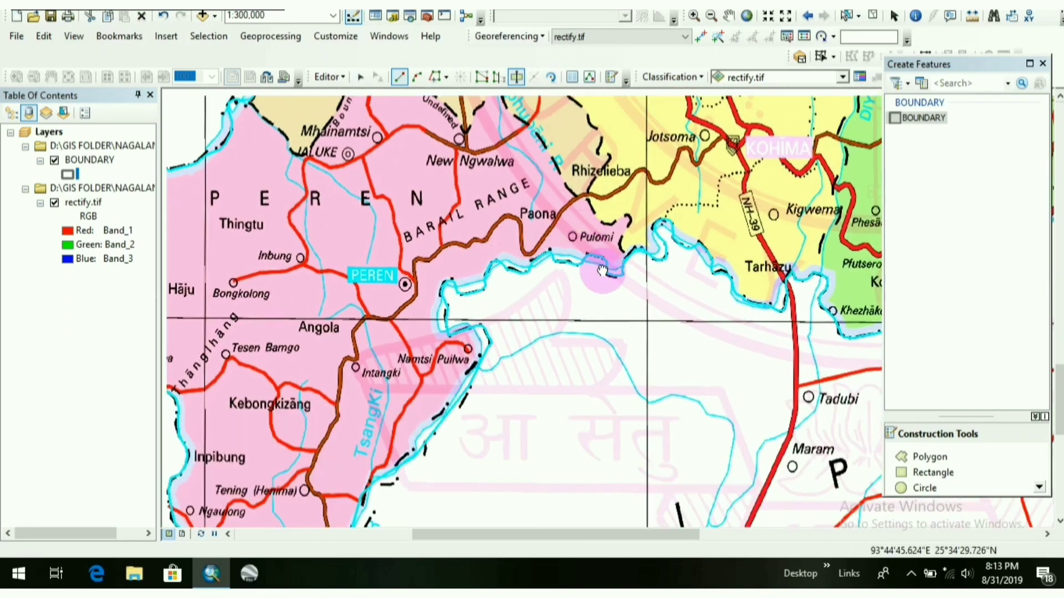
pyautogui.moveTo(505, 257)
pyautogui.mouseDown()
pyautogui.moveTo(611, 261)
pyautogui.moveTo(503, 320)
pyautogui.mouseUp()
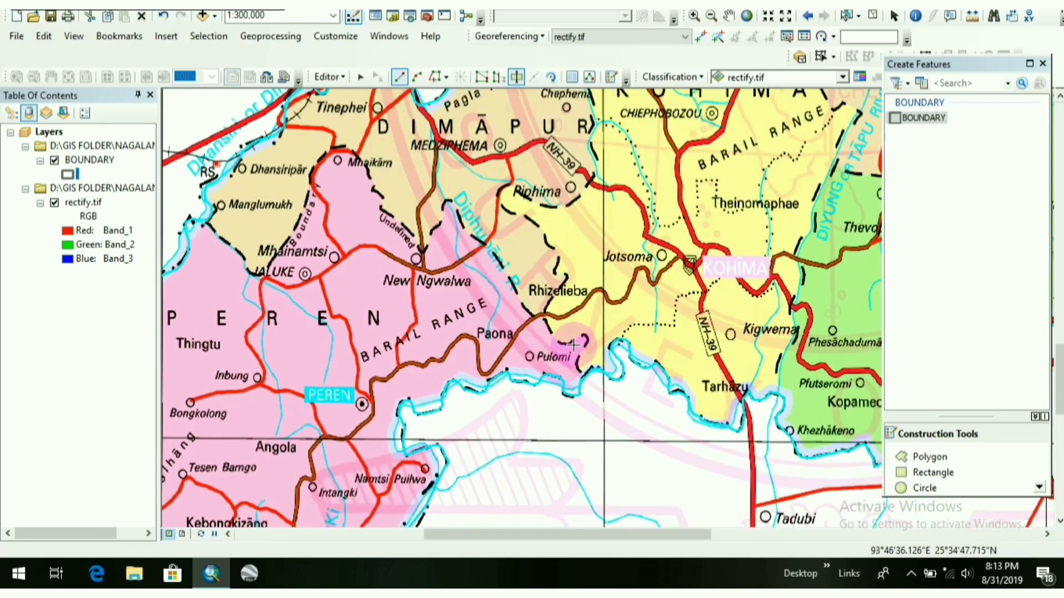
pyautogui.scroll(1, 570, 353)
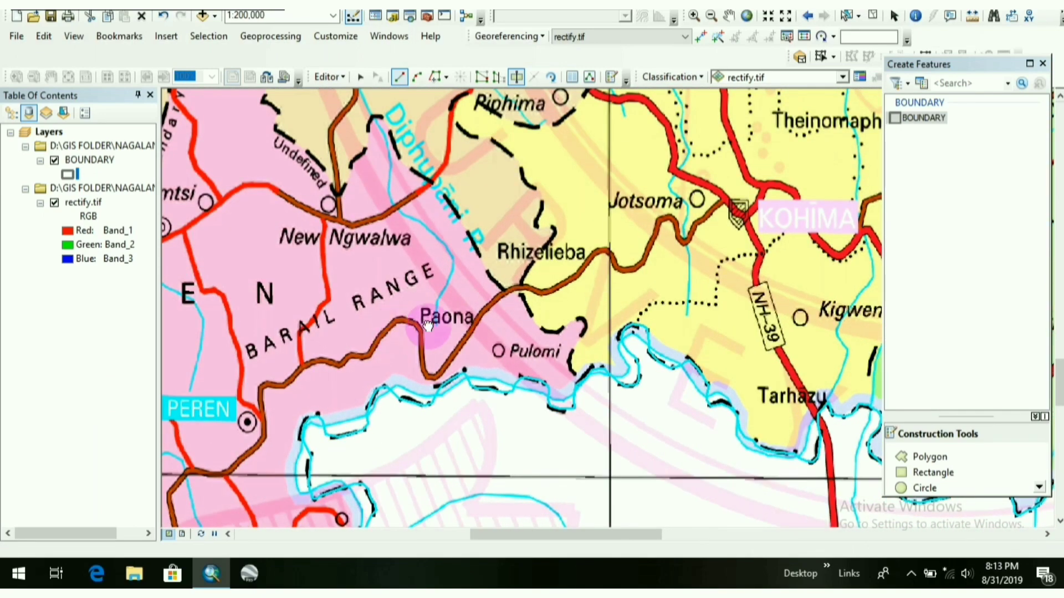
pyautogui.moveTo(386, 327)
pyautogui.mouseDown()
pyautogui.moveTo(534, 356)
pyautogui.moveTo(555, 335)
pyautogui.moveTo(532, 324)
pyautogui.mouseUp()
pyautogui.scroll(-1, 531, 324)
pyautogui.scroll(1, 507, 341)
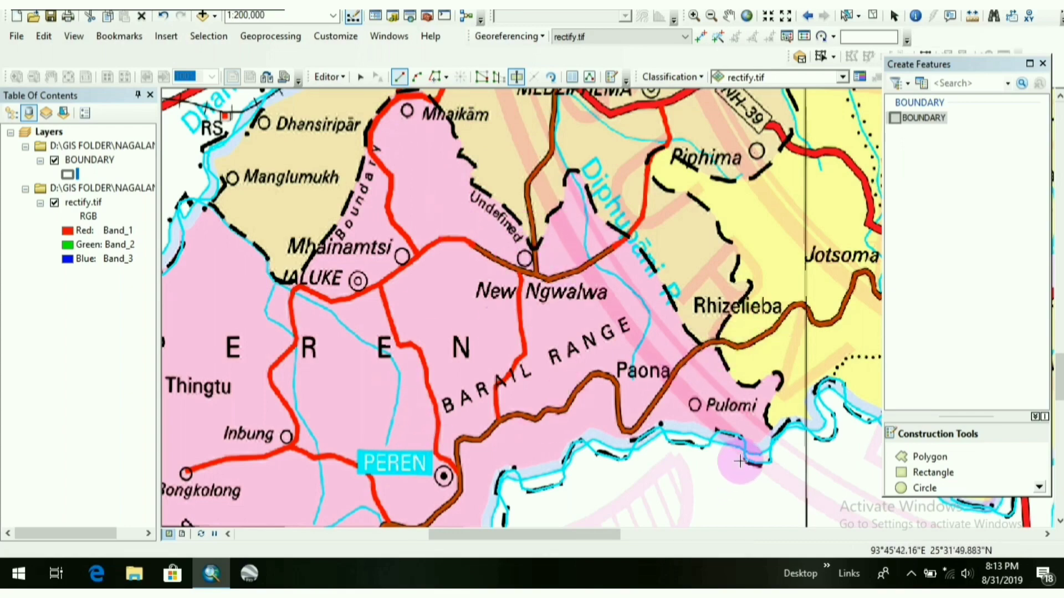
pyautogui.moveTo(752, 461); pyautogui.dragTo(613, 384)
pyautogui.scroll(1, 614, 385)
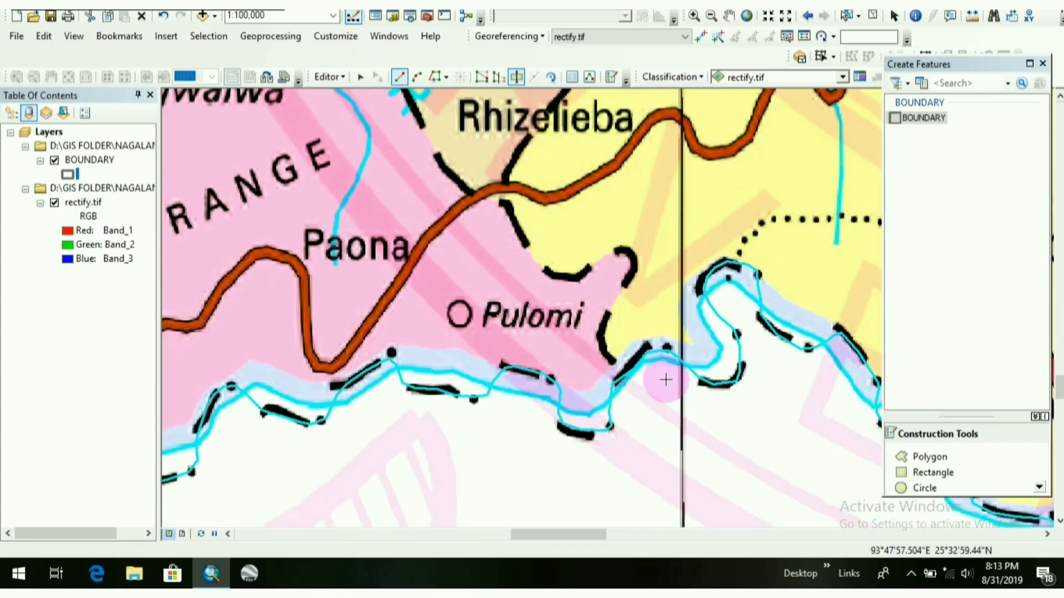
# Step: Trace the cut line from the state edge near Pulomi along the Peren border up toward Rhizelieba
pyautogui.click(626, 379)
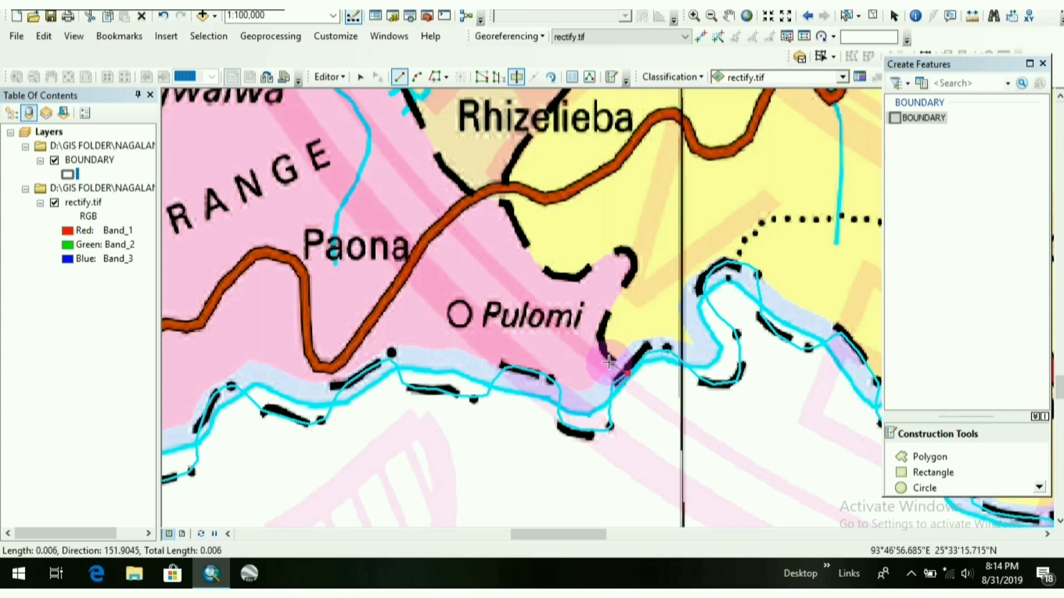
pyautogui.click(607, 361)
pyautogui.click(603, 341)
pyautogui.click(611, 319)
pyautogui.click(624, 286)
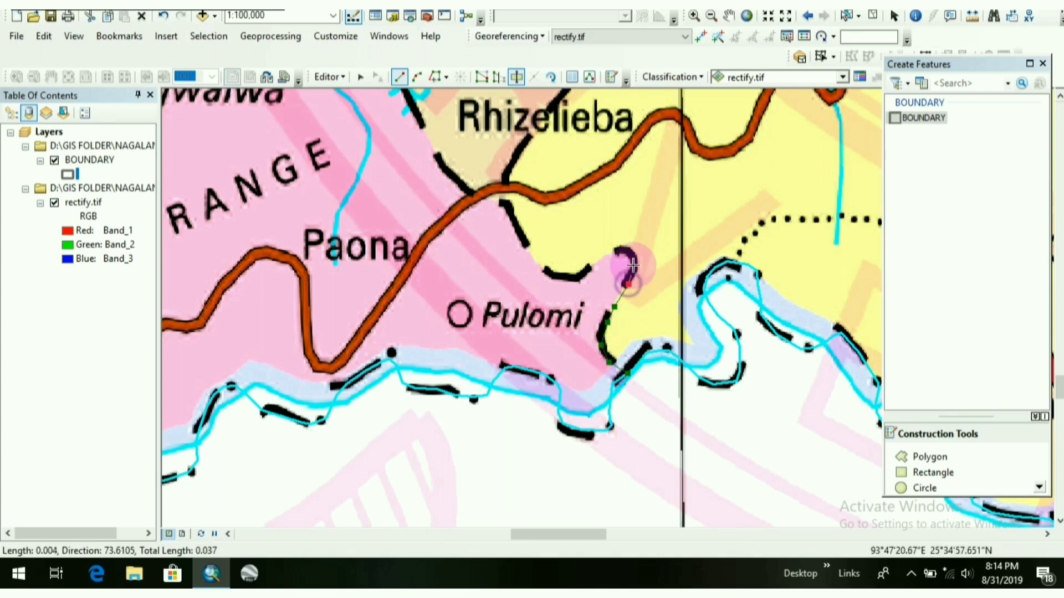
pyautogui.click(629, 256)
pyautogui.click(590, 265)
pyautogui.click(555, 277)
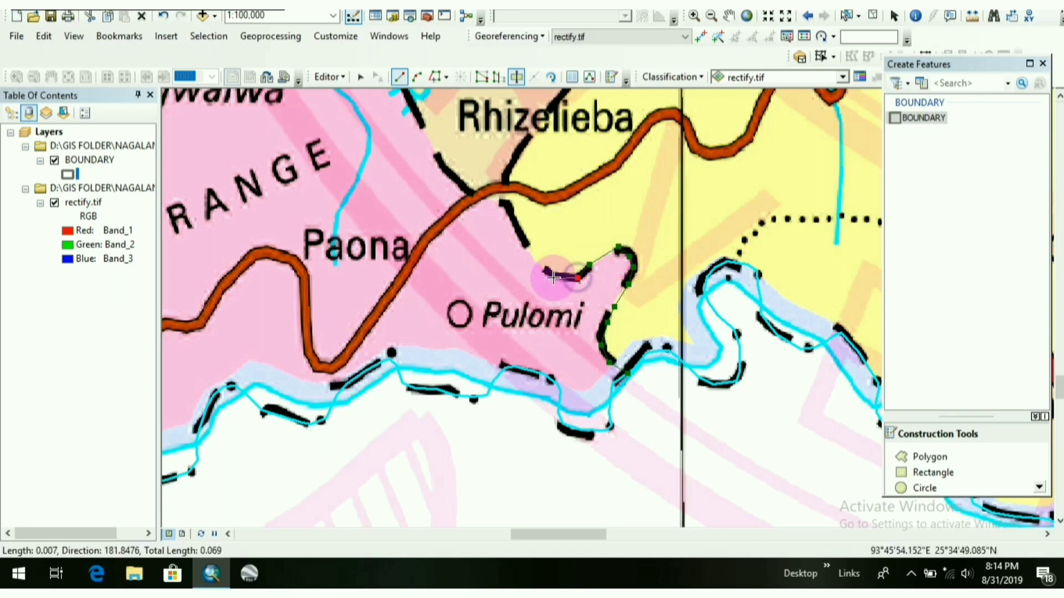
pyautogui.click(536, 262)
pyautogui.click(522, 241)
pyautogui.click(514, 215)
pyautogui.click(443, 175)
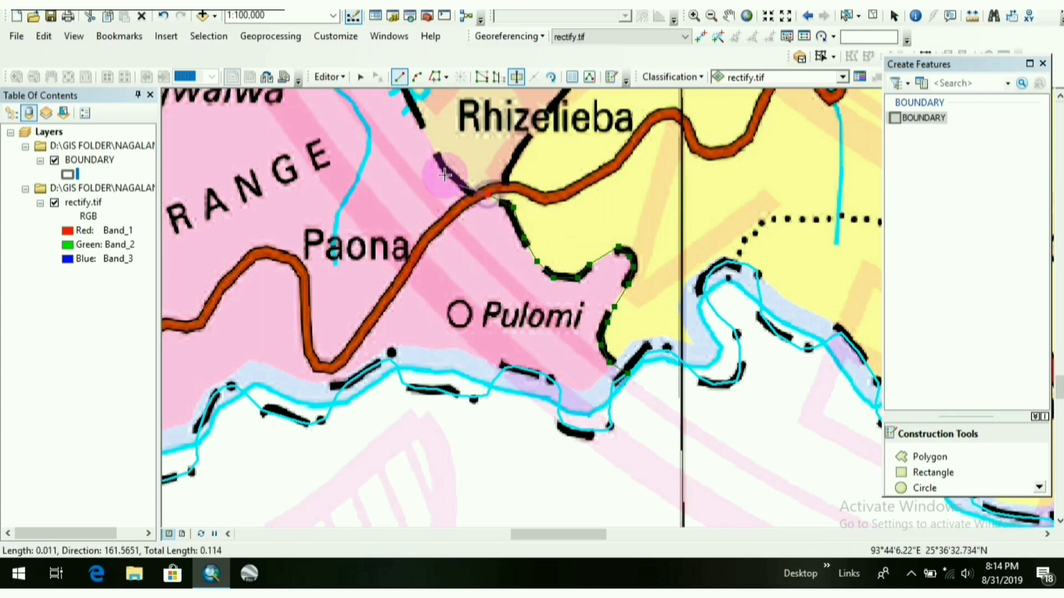
pyautogui.click(416, 125)
# Step: Continue the cut line along the dashed boundary past New Ngwalwa and the road junction toward the top edge
pyautogui.moveTo(407, 109); pyautogui.dragTo(549, 291)
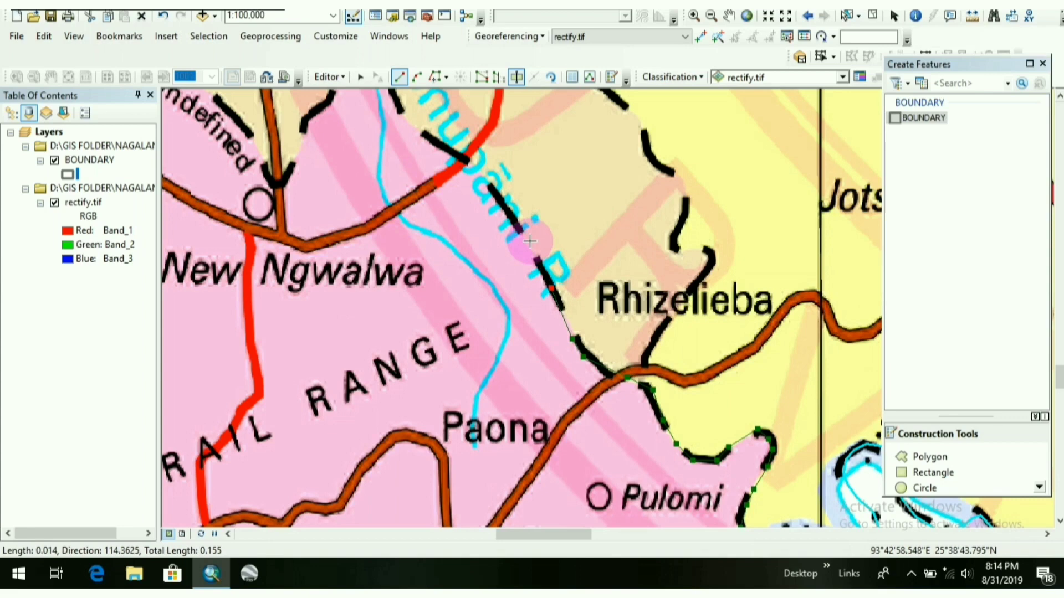
pyautogui.click(529, 240)
pyautogui.click(493, 189)
pyautogui.click(451, 144)
pyautogui.click(407, 117)
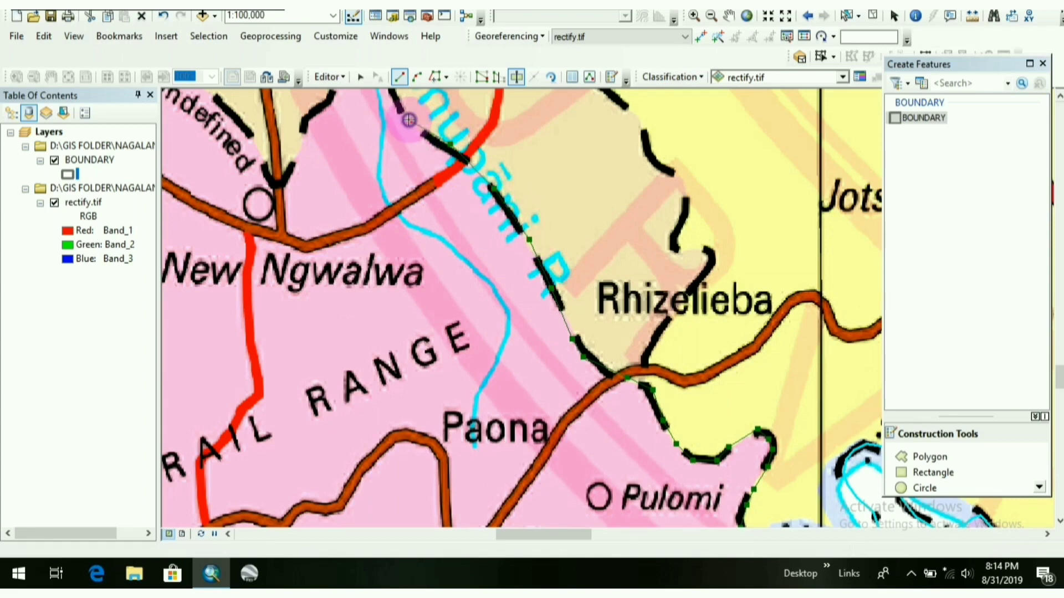
pyautogui.moveTo(399, 107); pyautogui.dragTo(466, 179)
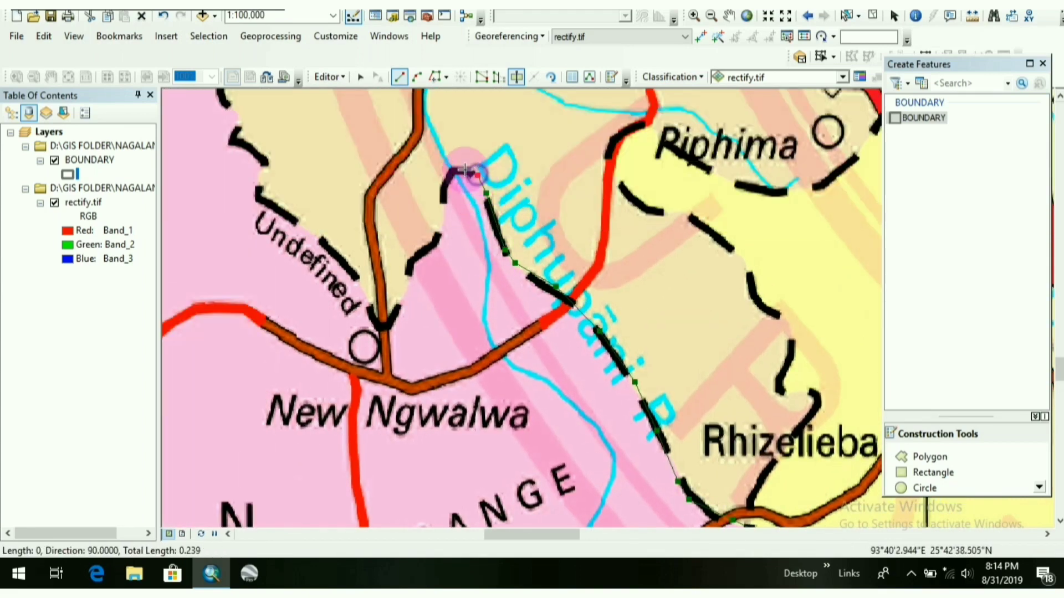
pyautogui.click(441, 181)
pyautogui.click(434, 208)
pyautogui.click(432, 238)
pyautogui.click(422, 258)
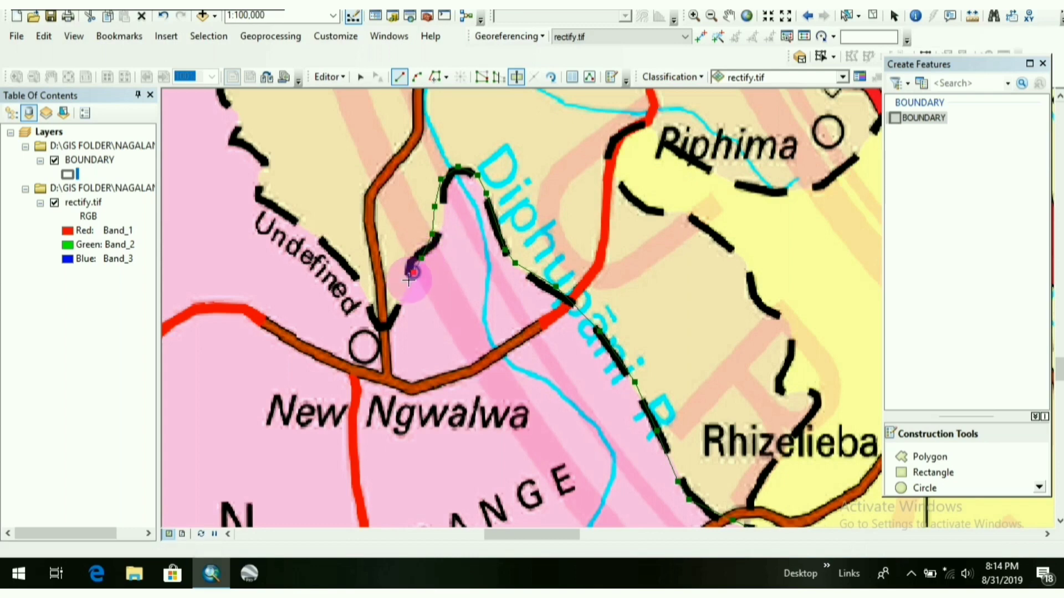
pyautogui.click(385, 318)
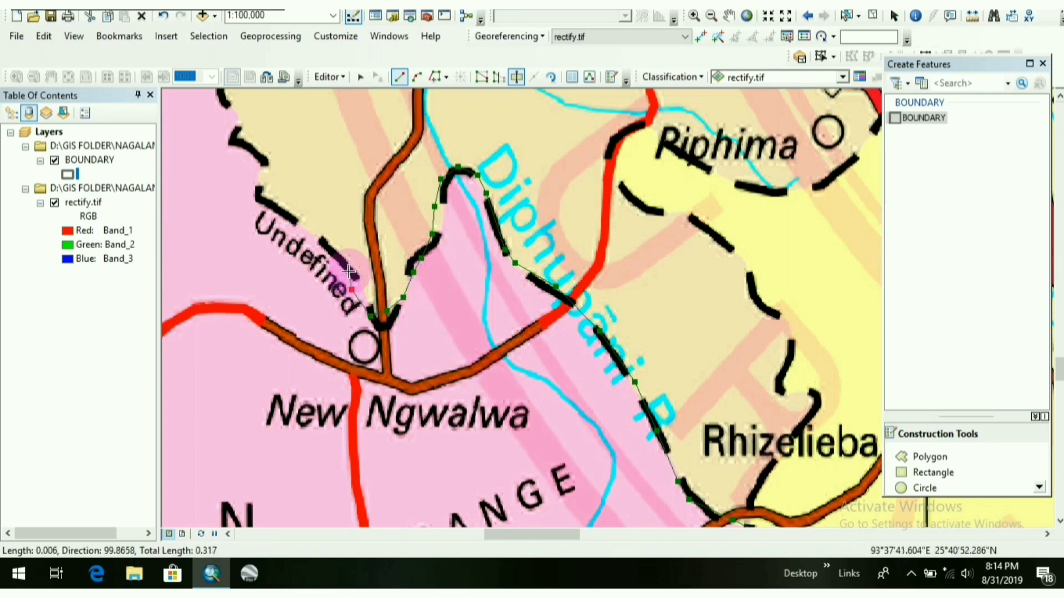
pyautogui.click(352, 283)
pyautogui.click(314, 238)
pyautogui.click(279, 206)
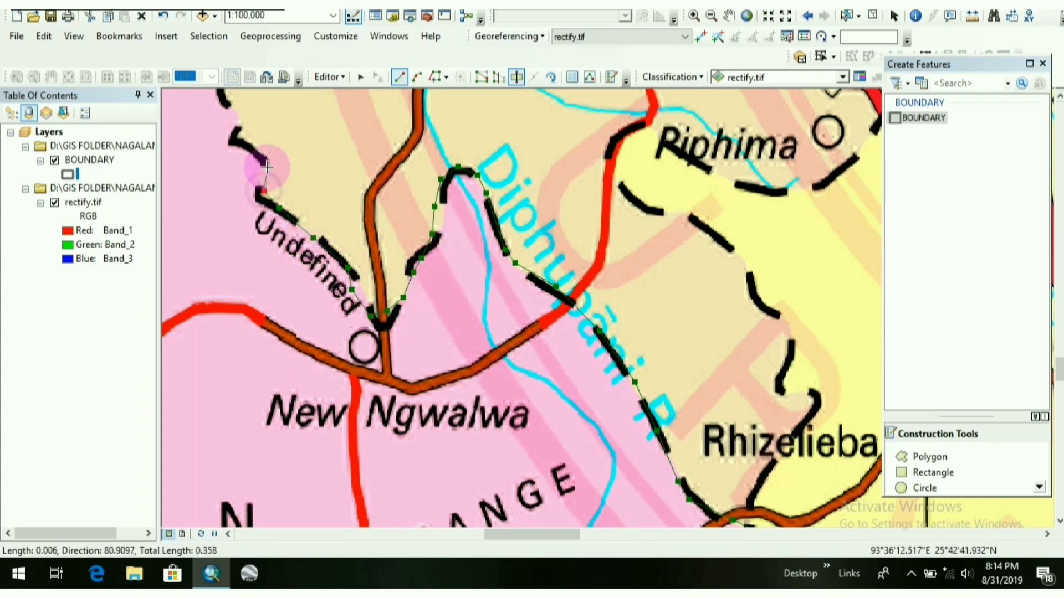
pyautogui.click(268, 165)
pyautogui.click(231, 133)
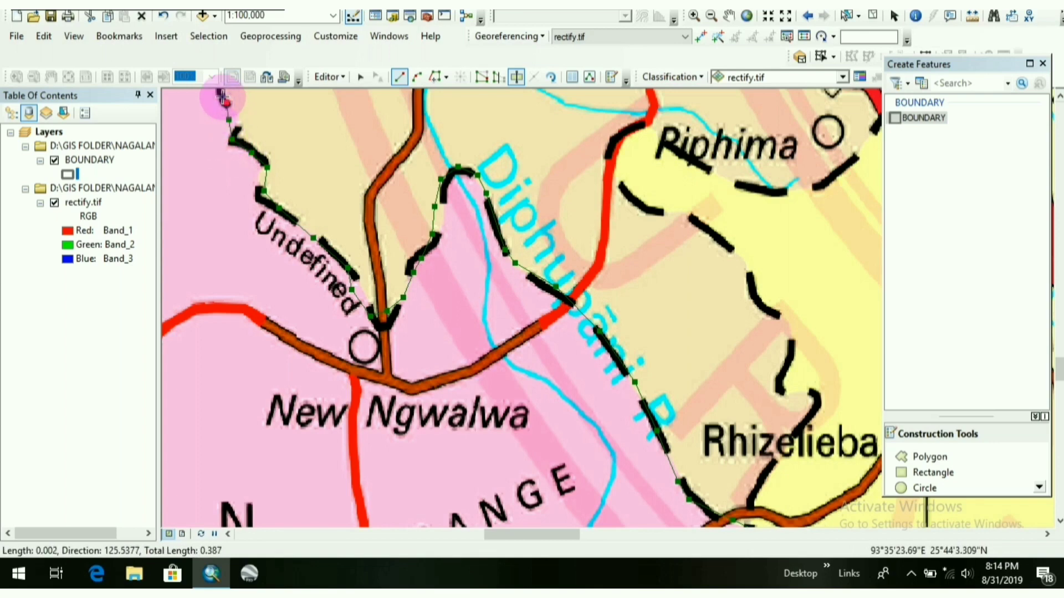
# Step: Carry the cut line around Mhaikam and down toward Dhansiripar along the boundary curve
pyautogui.moveTo(223, 98); pyautogui.dragTo(523, 317)
pyautogui.click(531, 301)
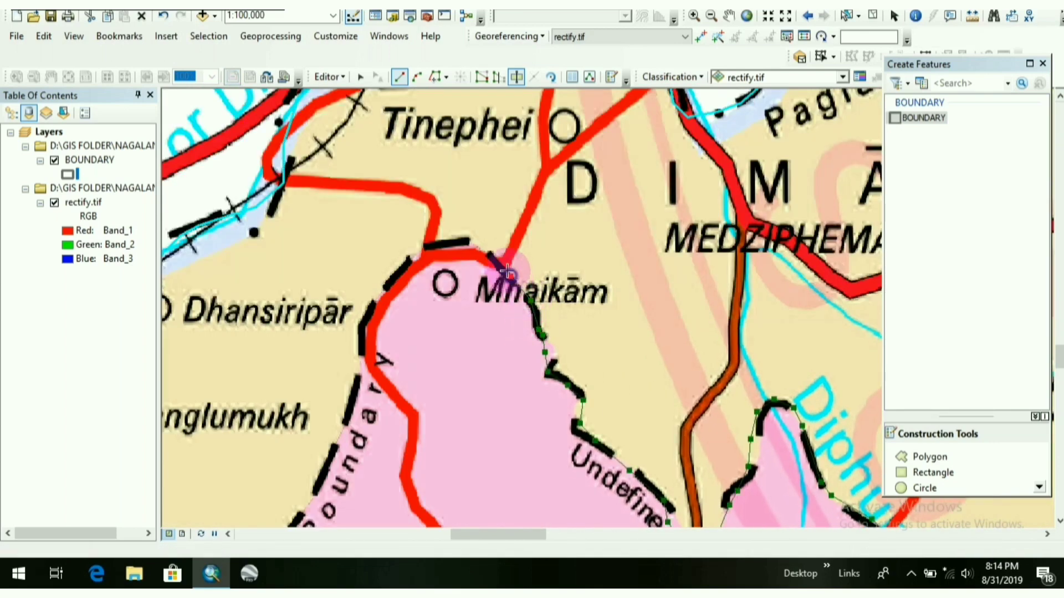
pyautogui.click(459, 241)
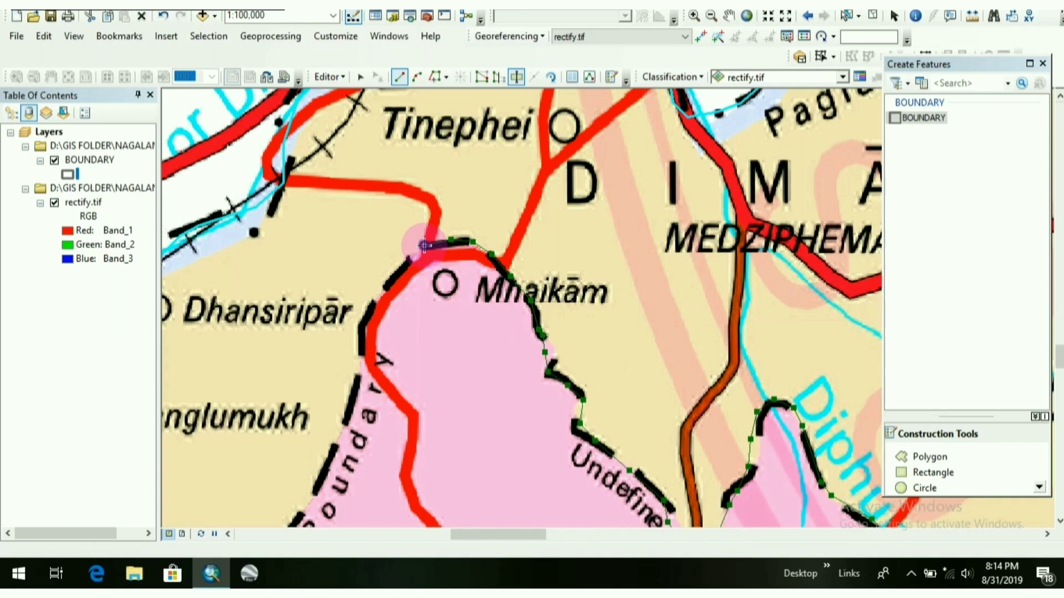
pyautogui.click(423, 246)
pyautogui.click(402, 265)
pyautogui.click(367, 309)
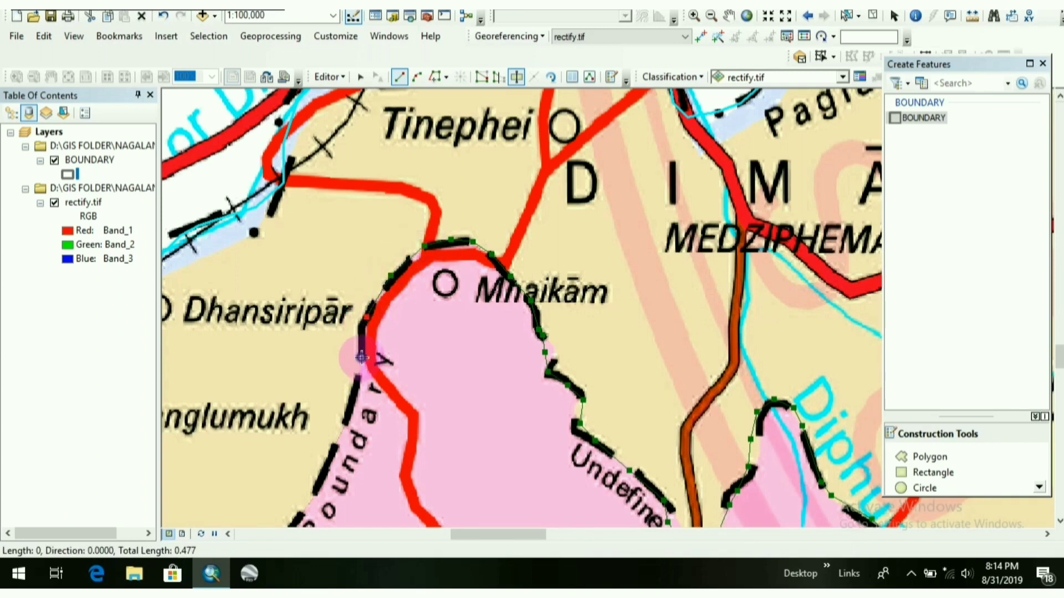
pyautogui.click(361, 358)
pyautogui.click(349, 408)
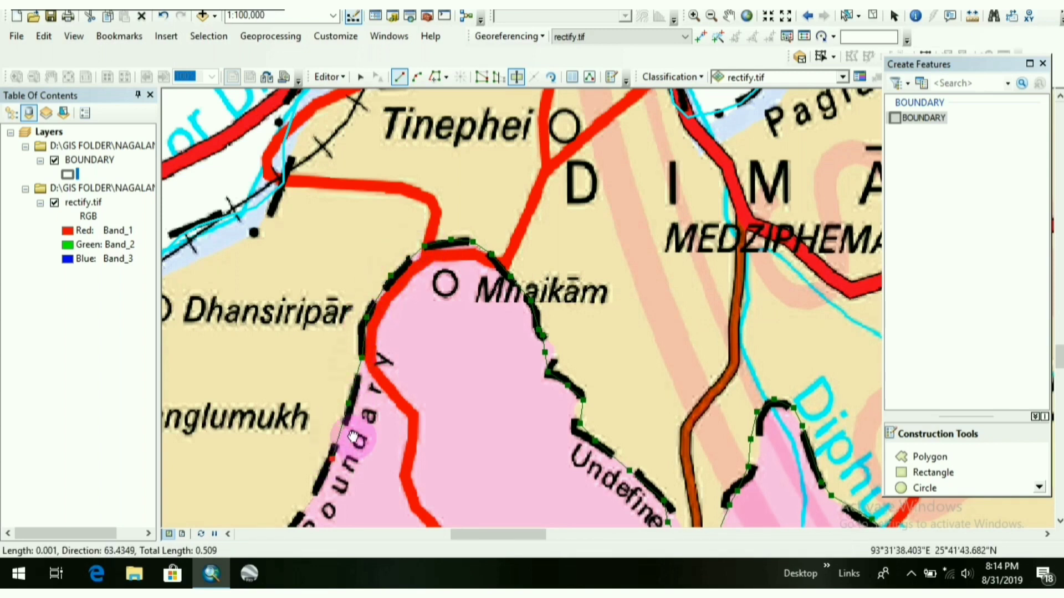
# Step: Trace the boundary past Mhainamtsi down to Jaluke and northwest toward Manglumukh
pyautogui.moveTo(353, 434); pyautogui.dragTo(490, 283)
pyautogui.click(465, 333)
pyautogui.click(441, 365)
pyautogui.click(416, 391)
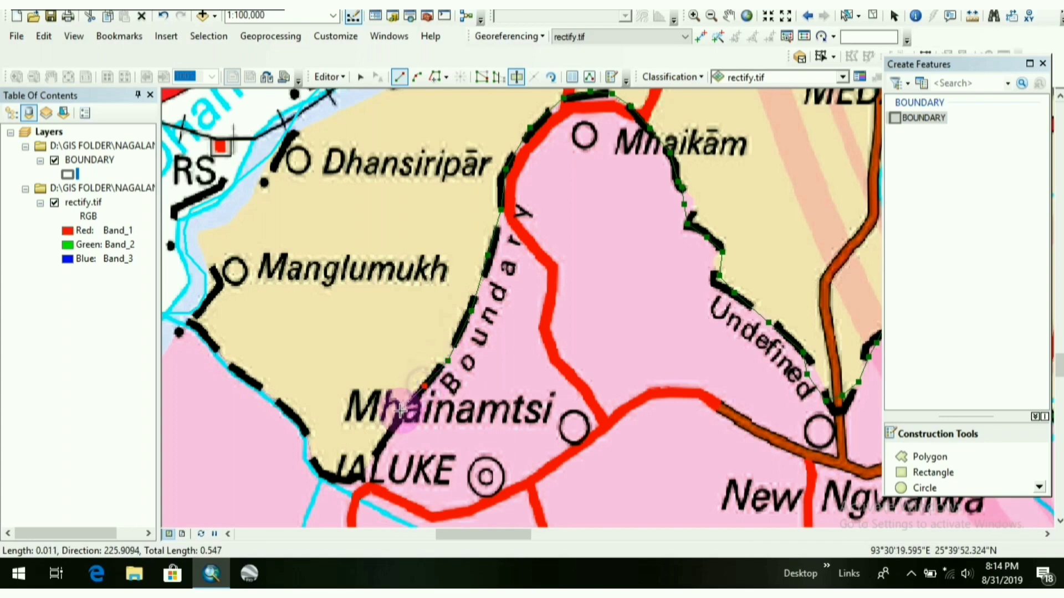
pyautogui.click(402, 411)
pyautogui.click(384, 440)
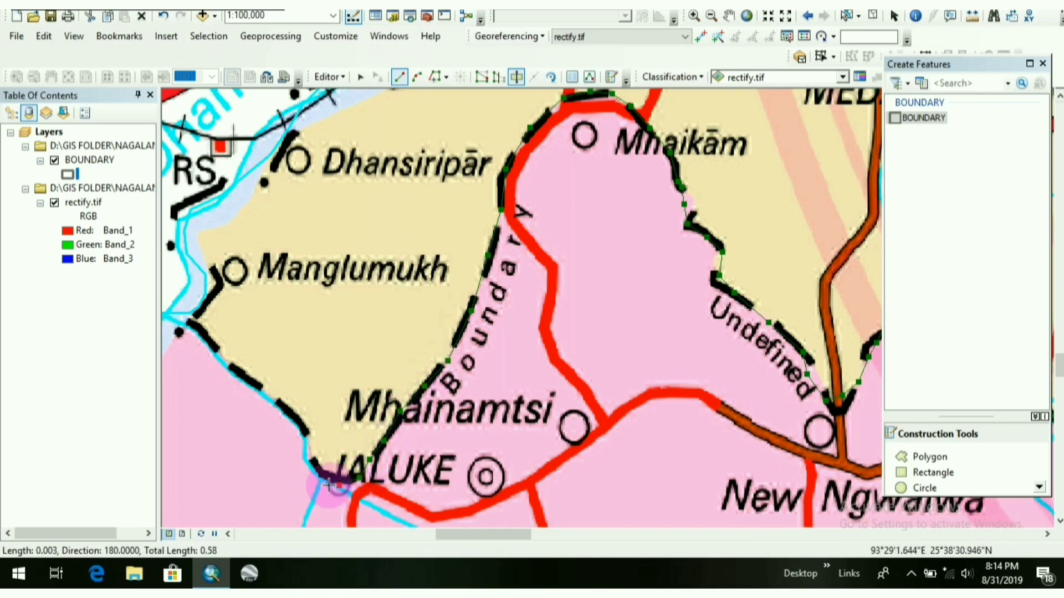
pyautogui.click(309, 453)
pyautogui.click(295, 420)
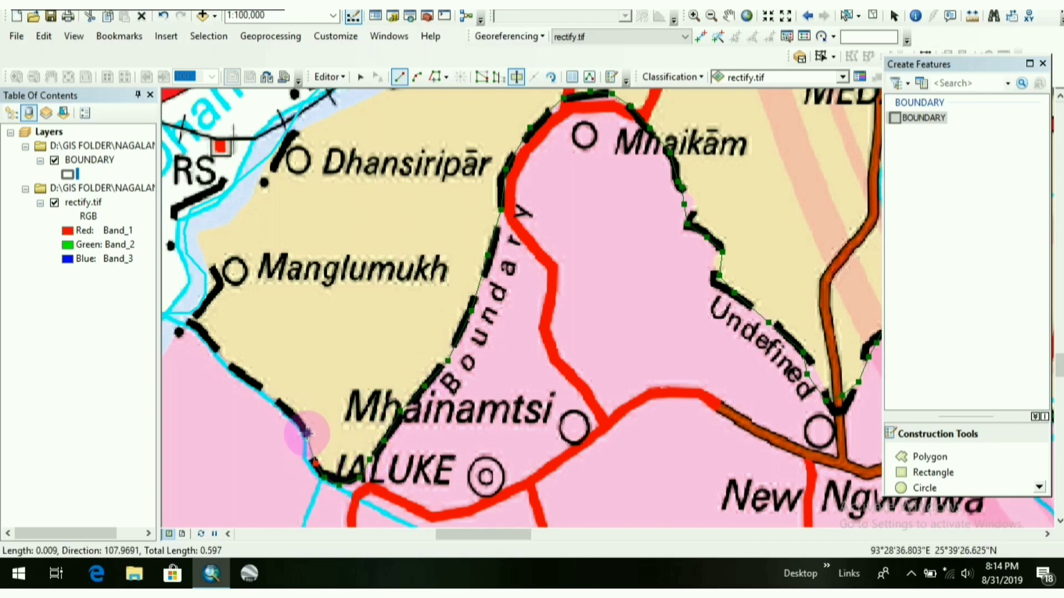
pyautogui.click(278, 403)
pyautogui.click(258, 384)
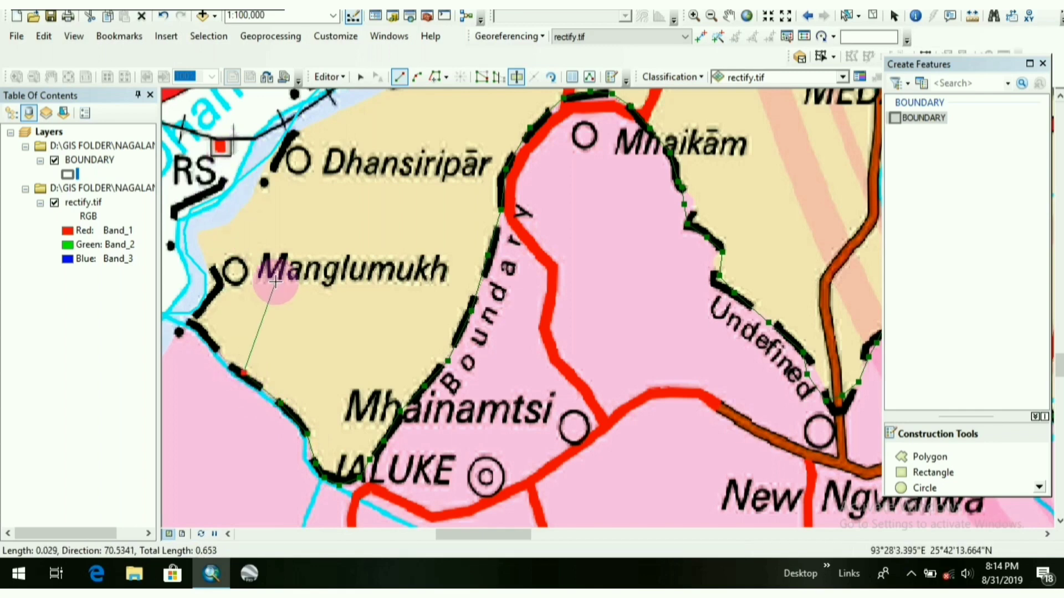
# Step: Finish the cut line at the western state edge, splitting off the Peren polygon, and bring Peren into view
pyautogui.moveTo(246, 366); pyautogui.dragTo(598, 206)
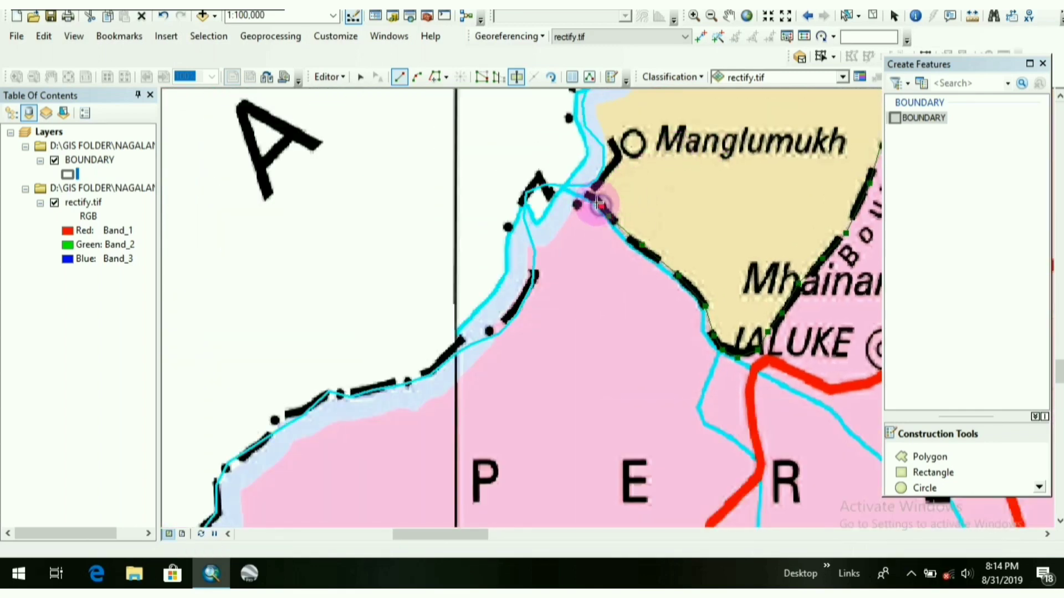
pyautogui.click(598, 206)
pyautogui.scroll(3, 594, 197)
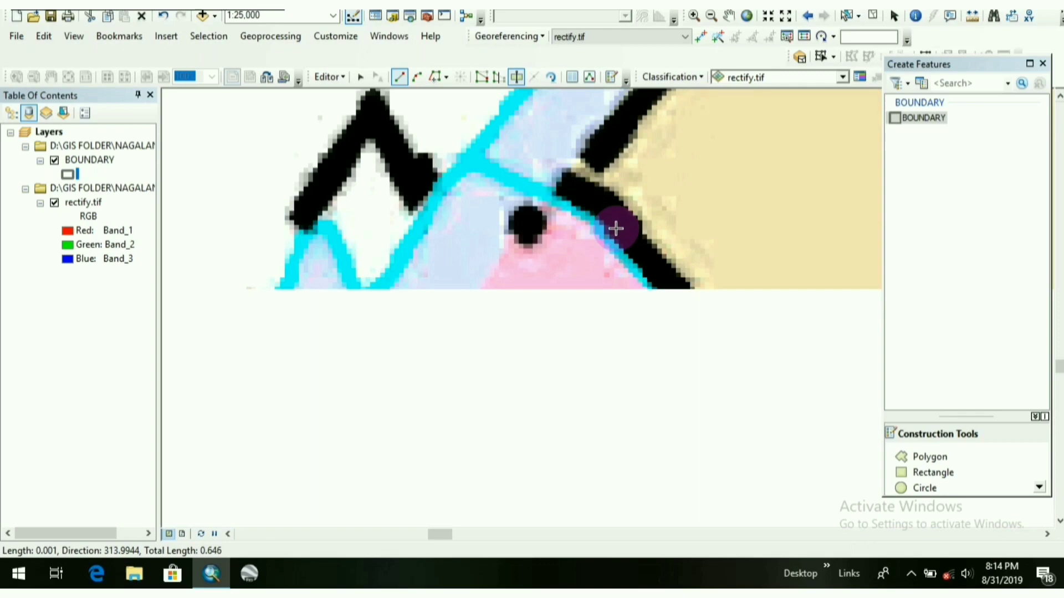
pyautogui.click(570, 172)
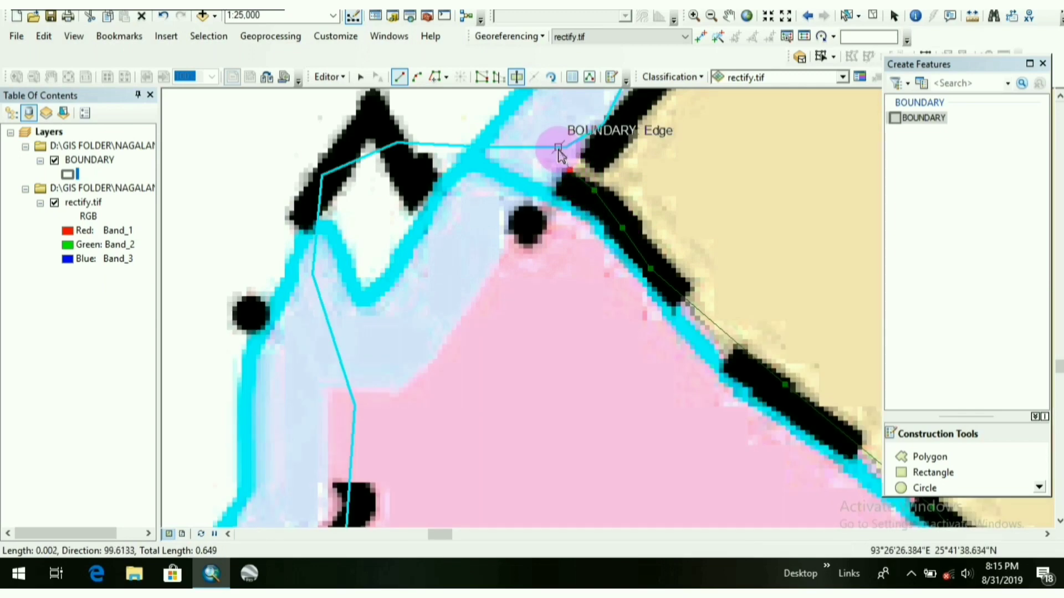
pyautogui.doubleClick(559, 153)
pyautogui.scroll(-3, 594, 291)
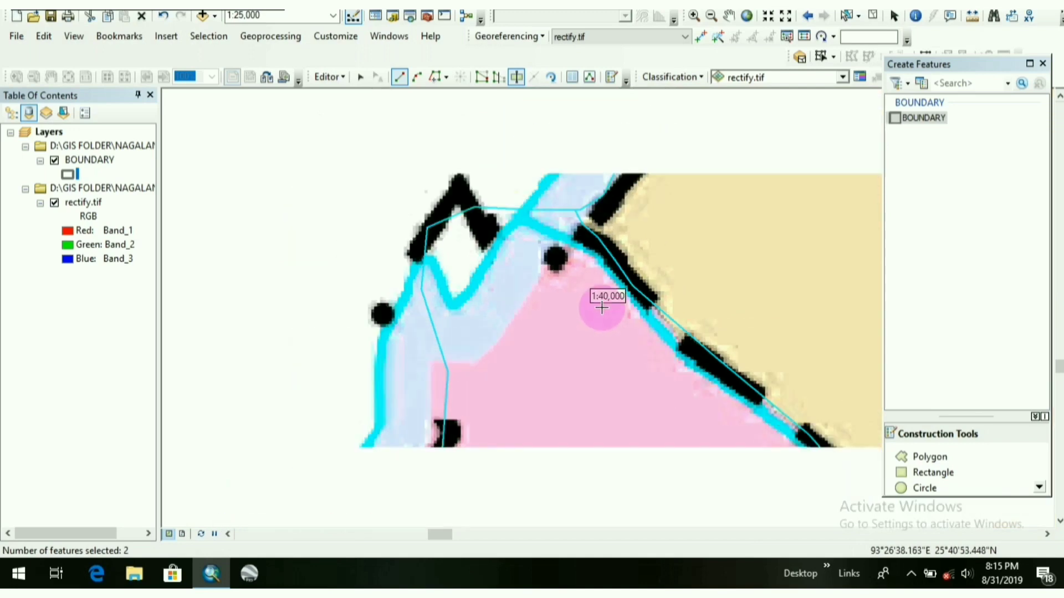
pyautogui.scroll(-2, 601, 269)
pyautogui.moveTo(632, 344); pyautogui.dragTo(631, 126)
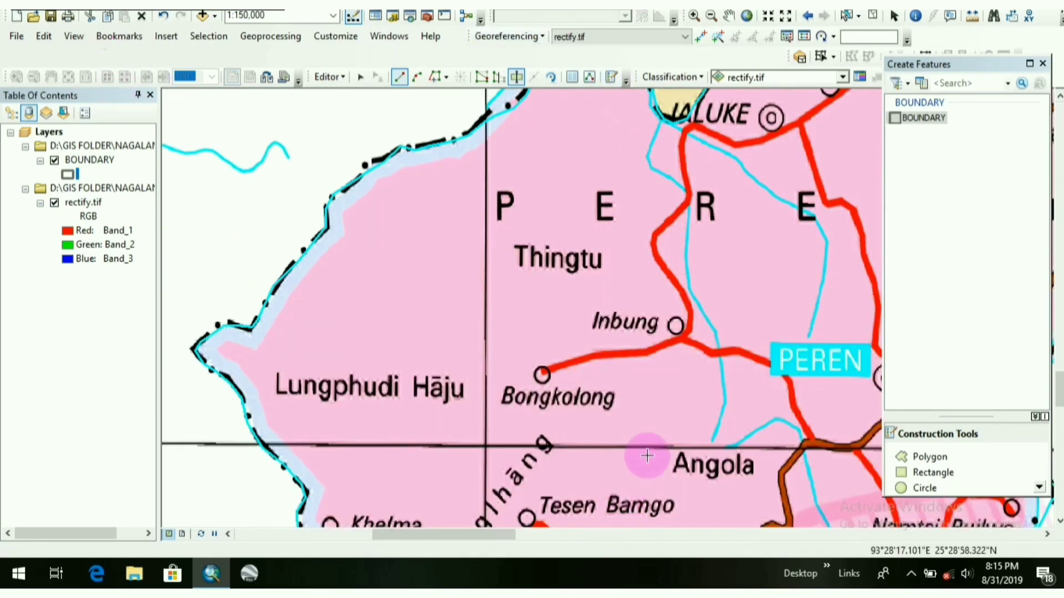
pyautogui.scroll(-2, 646, 455)
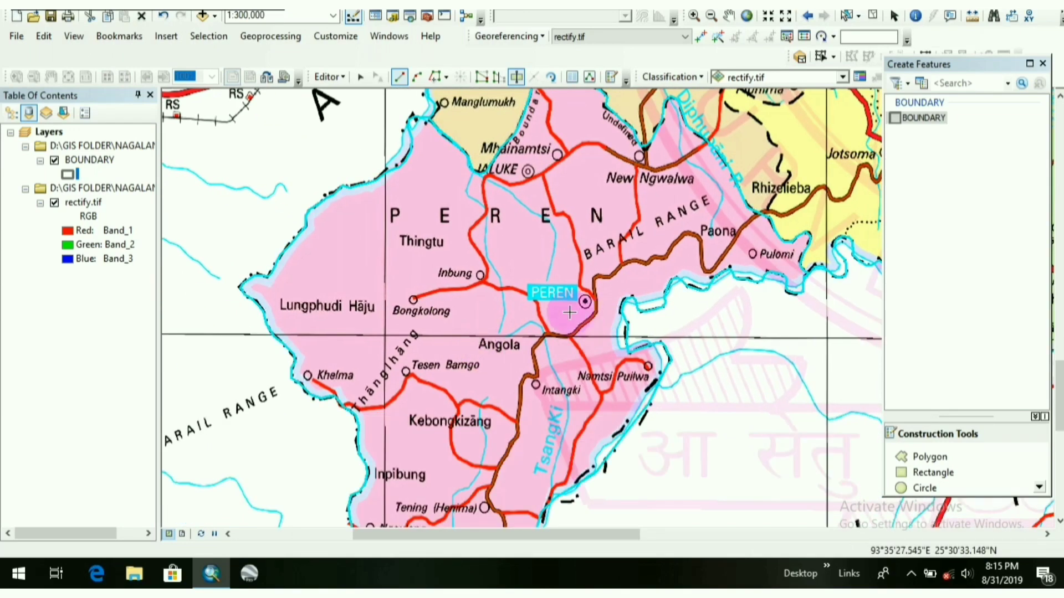
pyautogui.scroll(-1, 571, 311)
pyautogui.scroll(1, 470, 385)
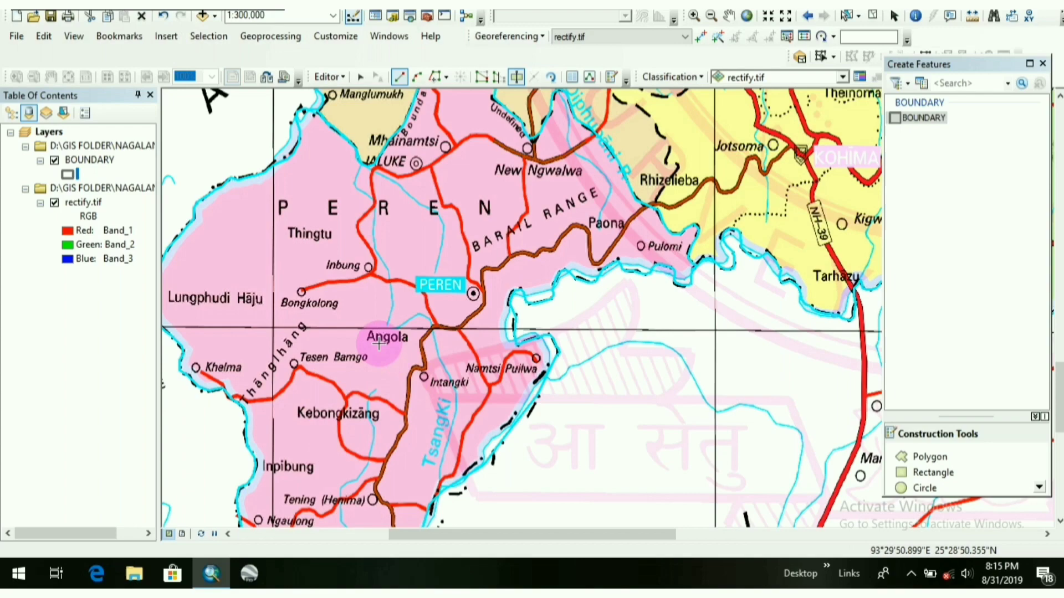
# Step: Pan across toward Kohima and centre the boundary junction below Rhizelieba at about 1:80,000
pyautogui.moveTo(600, 241)
pyautogui.mouseDown()
pyautogui.moveTo(501, 285)
pyautogui.moveTo(748, 418)
pyautogui.mouseUp()
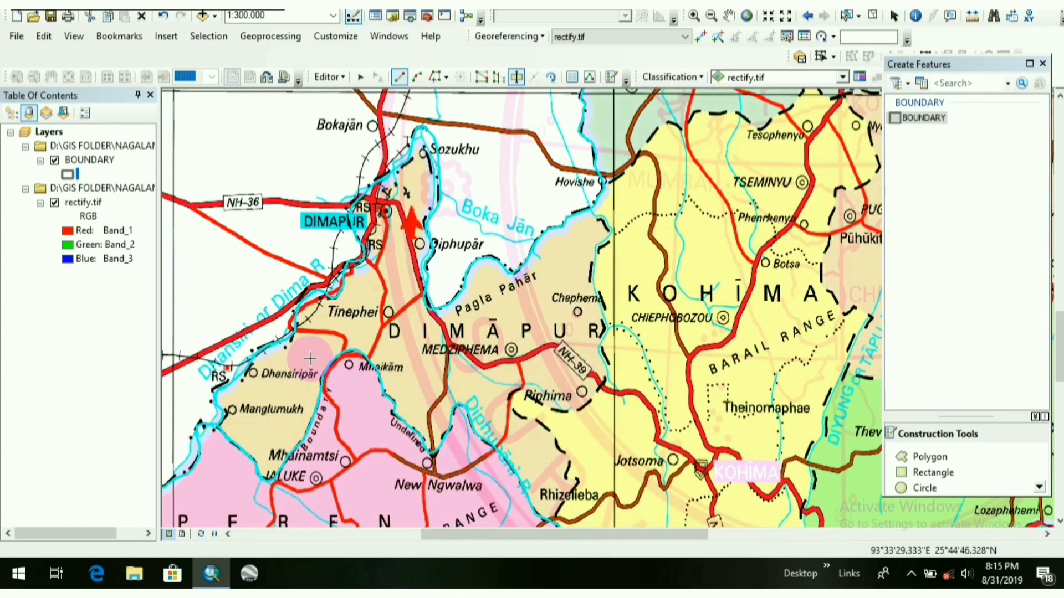
pyautogui.scroll(-1, 432, 332)
pyautogui.scroll(1, 541, 333)
pyautogui.scroll(1, 607, 296)
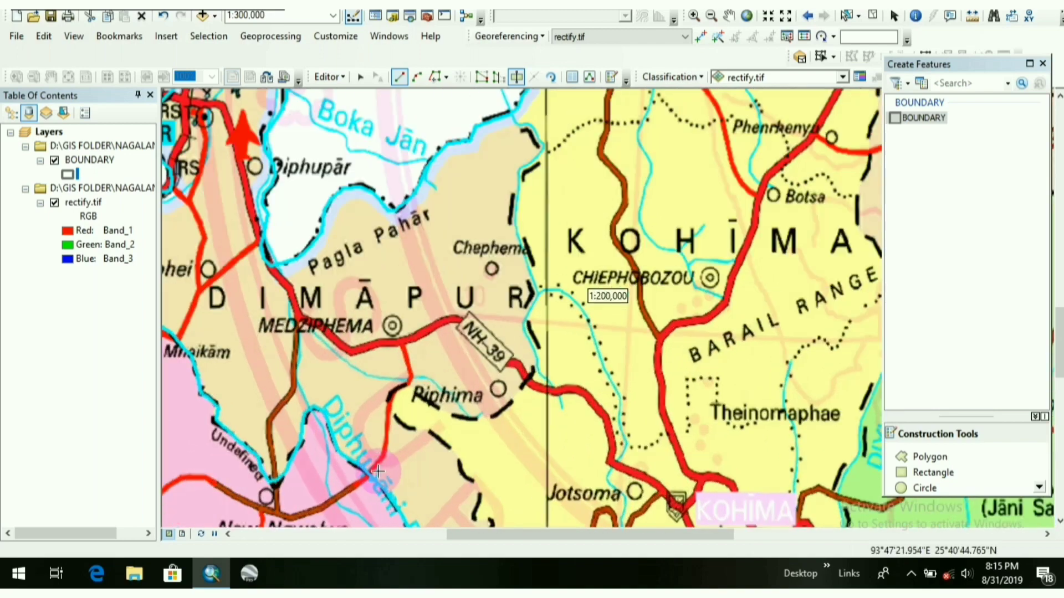
pyautogui.scroll(1, 377, 473)
pyautogui.scroll(1, 378, 466)
pyautogui.moveTo(422, 434); pyautogui.dragTo(466, 316)
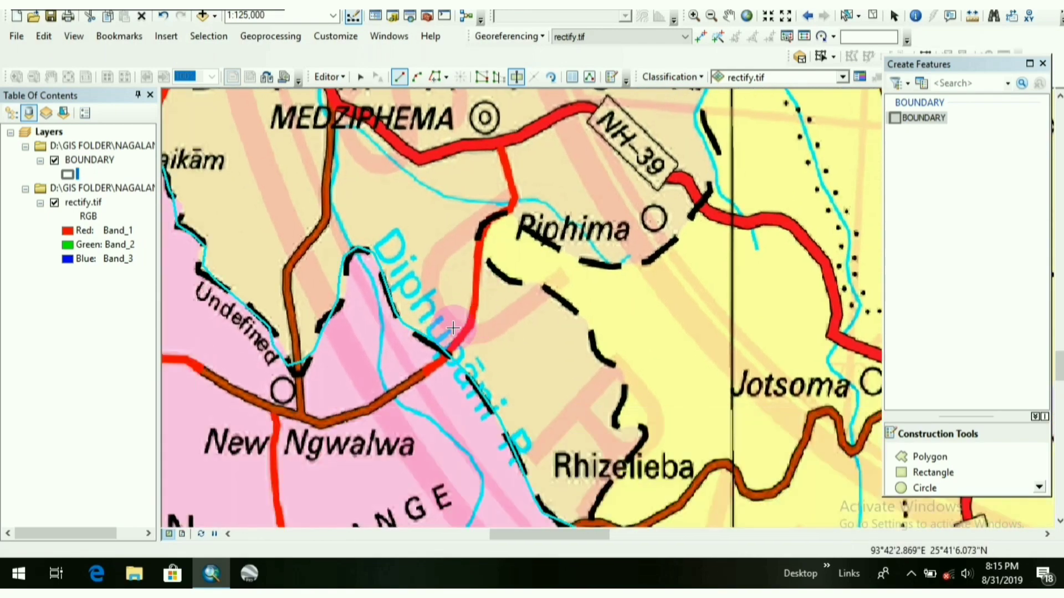
pyautogui.moveTo(453, 327); pyautogui.dragTo(479, 347)
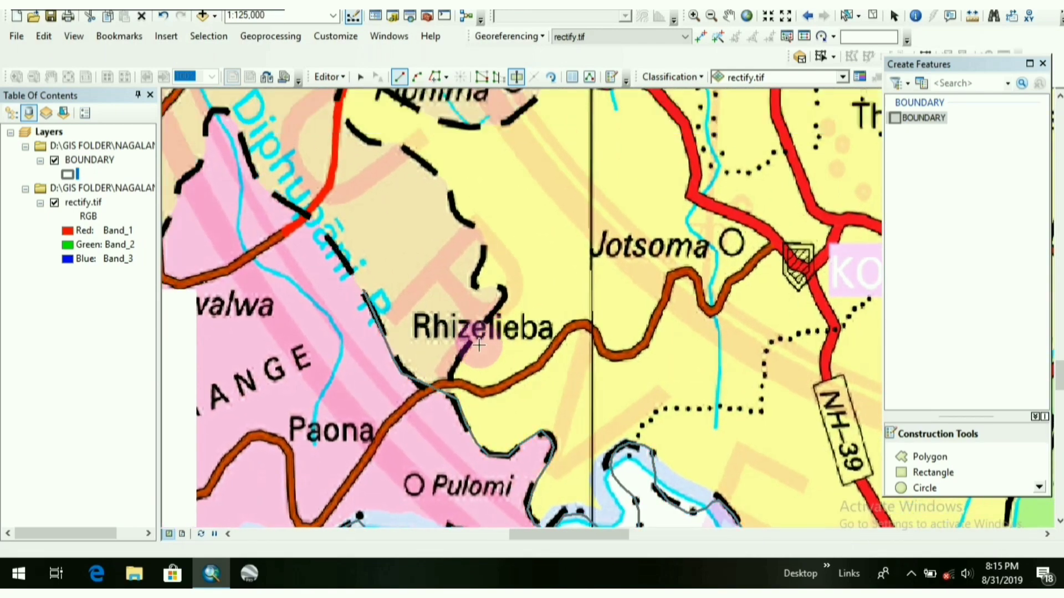
pyautogui.scroll(2, 478, 348)
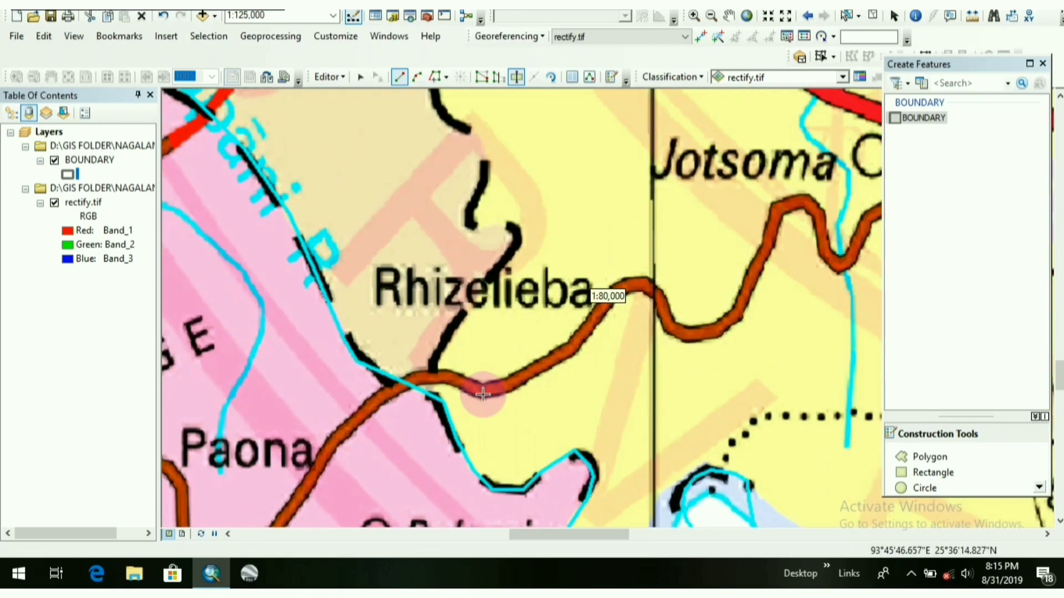
# Step: Start a new cut line at the vertex below Rhizelieba and trace the Kohima border northwest to the red road
pyautogui.click(441, 403)
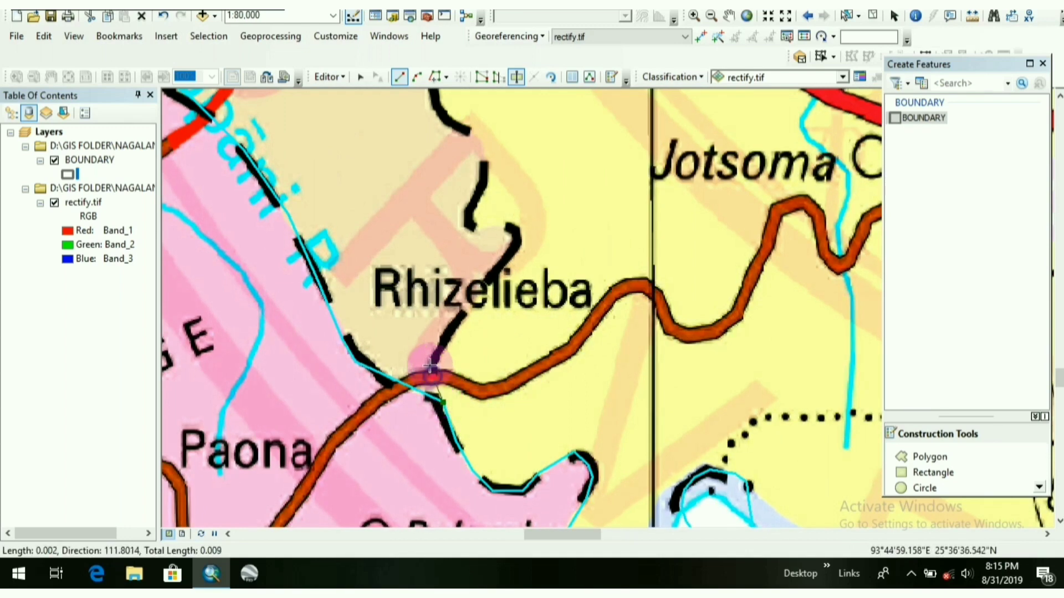
pyautogui.click(503, 265)
pyautogui.click(517, 250)
pyautogui.click(511, 231)
pyautogui.click(478, 233)
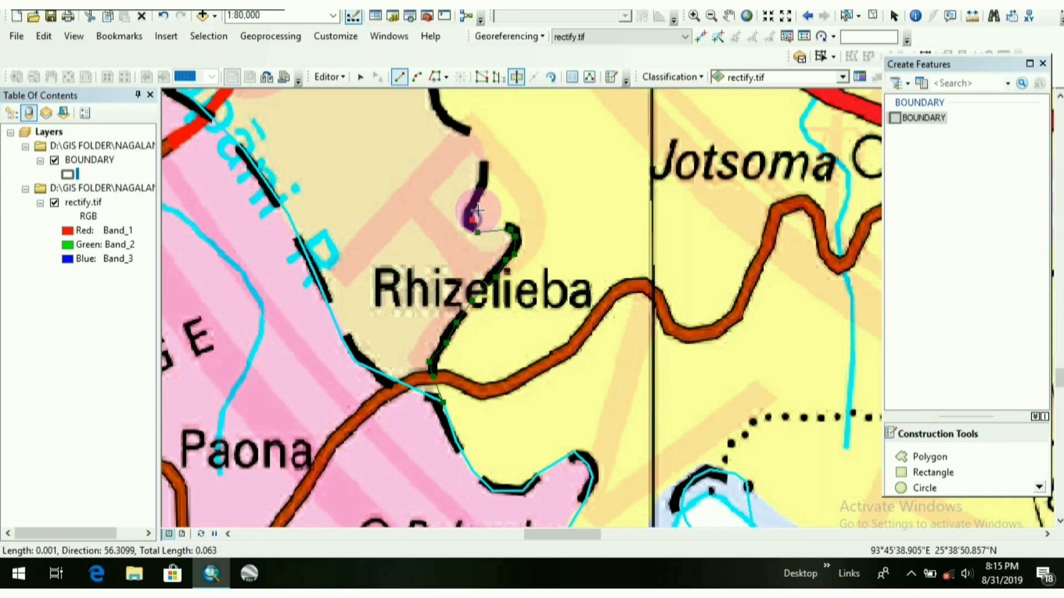
pyautogui.click(476, 213)
pyautogui.click(482, 193)
pyautogui.click(483, 171)
pyautogui.click(474, 148)
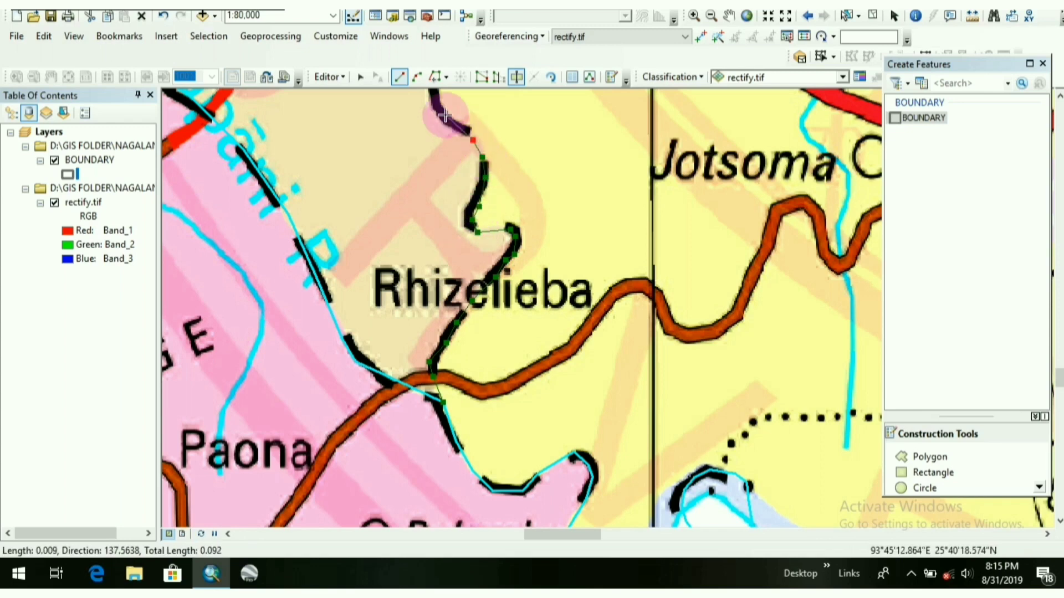
pyautogui.click(437, 100)
pyautogui.click(430, 259)
pyautogui.click(400, 218)
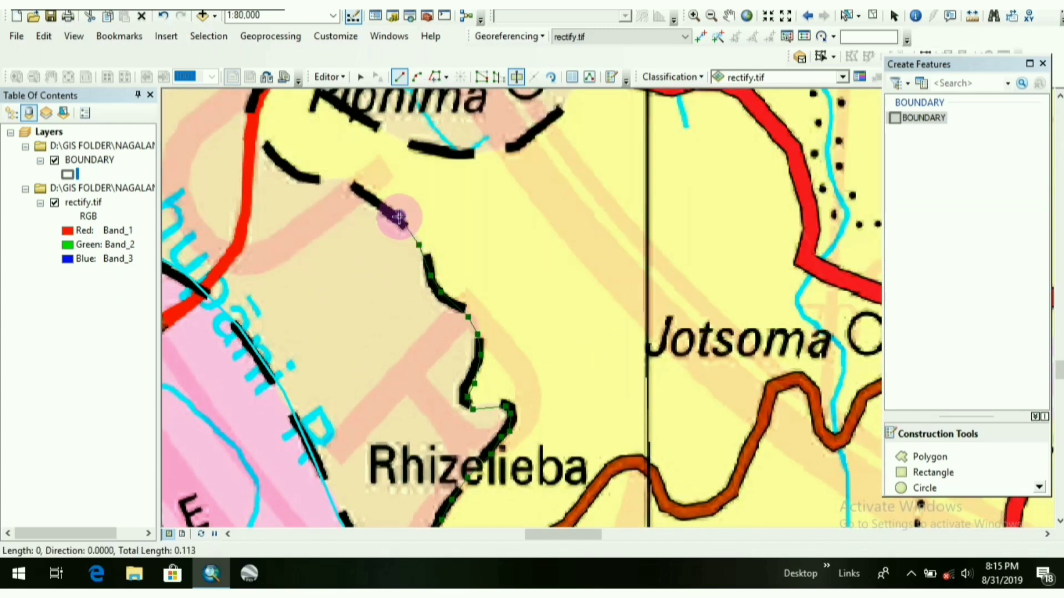
pyautogui.click(378, 204)
pyautogui.click(358, 193)
pyautogui.click(314, 179)
pyautogui.click(271, 163)
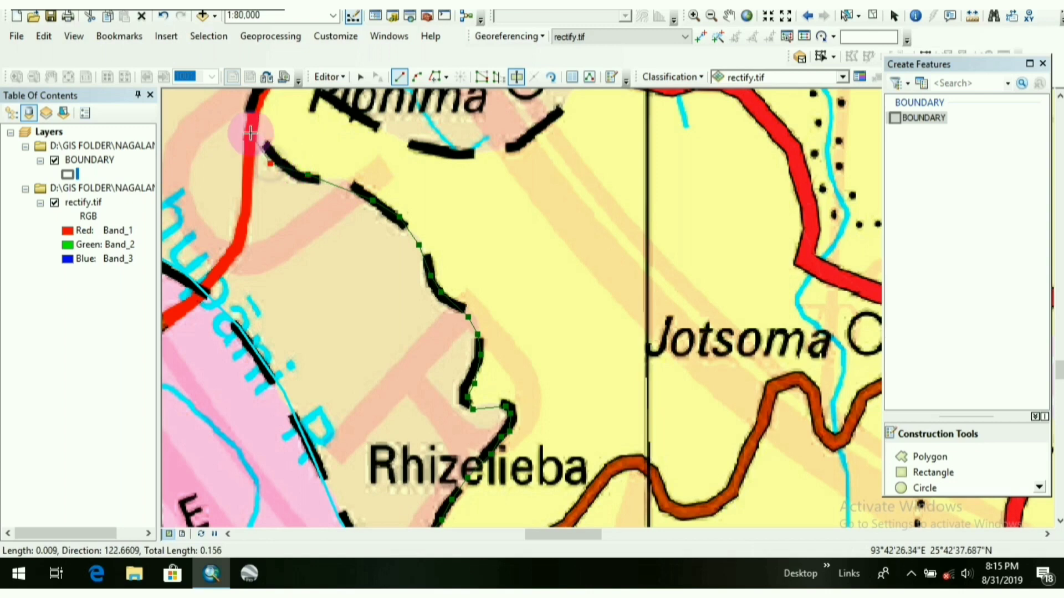
pyautogui.click(253, 124)
pyautogui.click(249, 105)
# Step: Trace the border where it meets the red road, beneath Riphima and up toward NH-39
pyautogui.moveTo(250, 100); pyautogui.dragTo(266, 241)
pyautogui.click(278, 250)
pyautogui.click(292, 232)
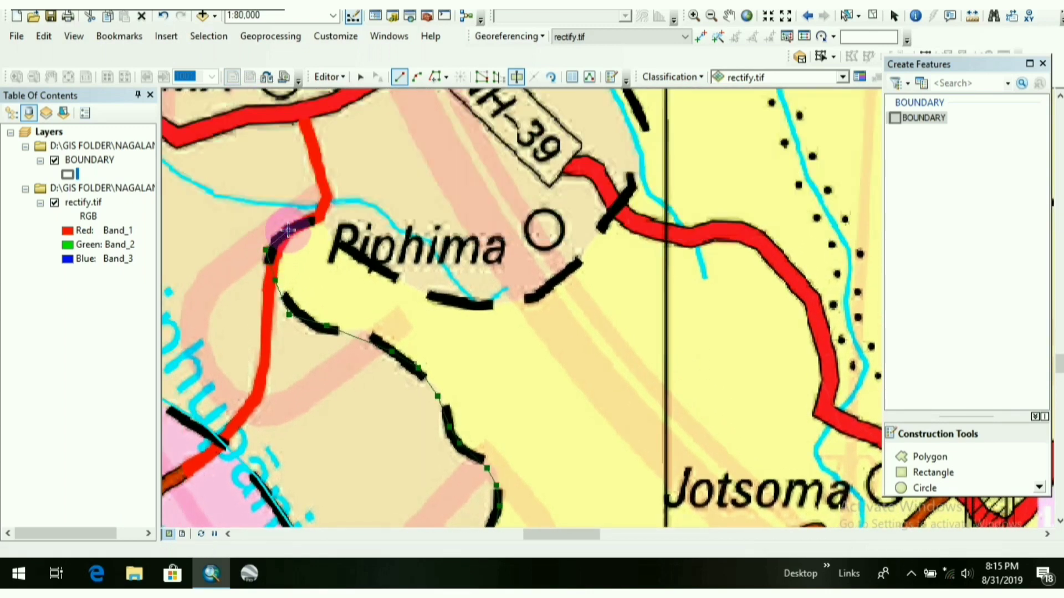
pyautogui.click(323, 227)
pyautogui.click(391, 275)
pyautogui.click(445, 303)
pyautogui.click(487, 307)
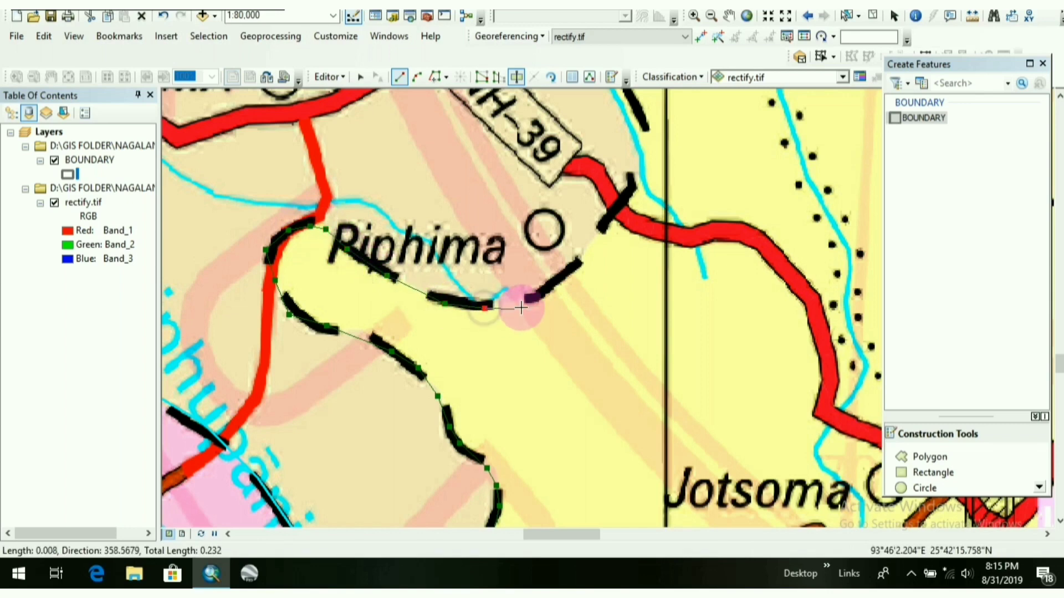
pyautogui.click(532, 301)
pyautogui.click(573, 269)
pyautogui.click(619, 212)
pyautogui.click(640, 166)
pyautogui.click(649, 108)
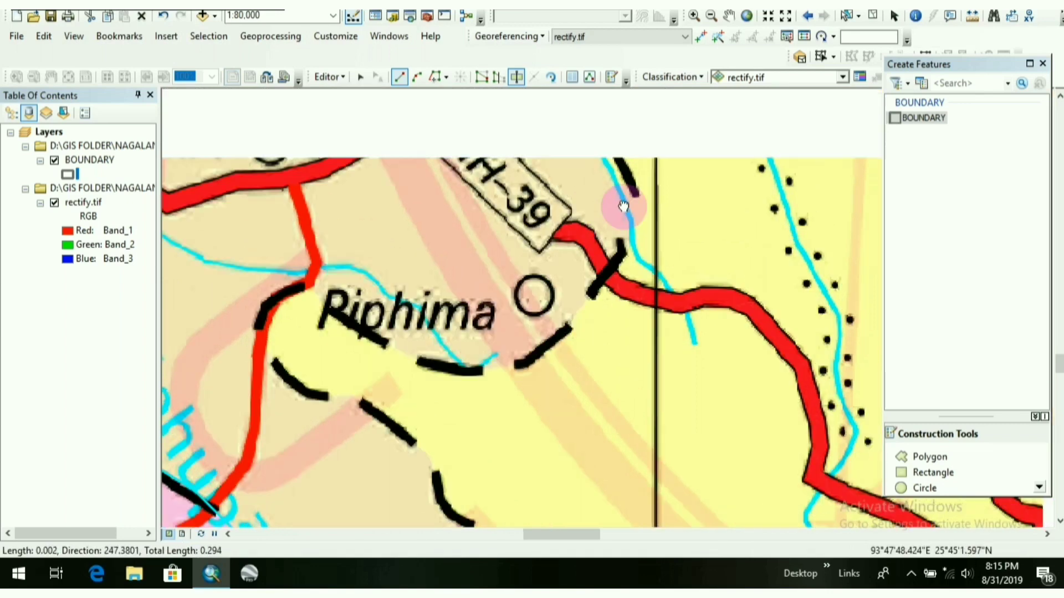
# Step: Continue the cut line north past NH-39 and along the river near Chephema
pyautogui.moveTo(648, 101); pyautogui.dragTo(633, 275)
pyautogui.click(628, 249)
pyautogui.click(614, 207)
pyautogui.click(610, 159)
pyautogui.click(614, 112)
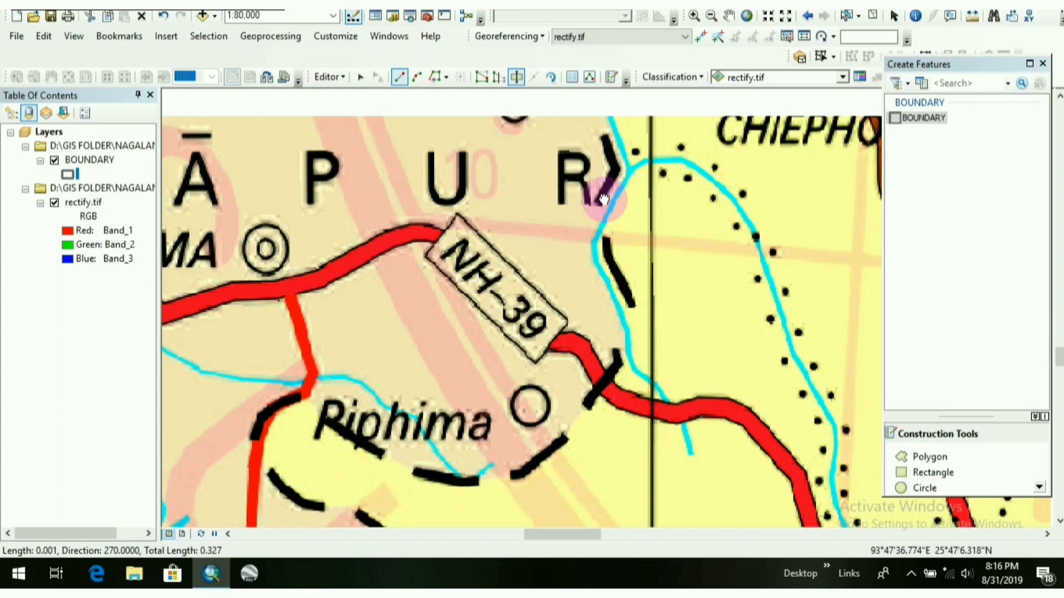
pyautogui.moveTo(614, 108); pyautogui.dragTo(595, 432)
pyautogui.click(614, 445)
pyautogui.click(582, 370)
pyautogui.click(565, 312)
pyautogui.click(580, 244)
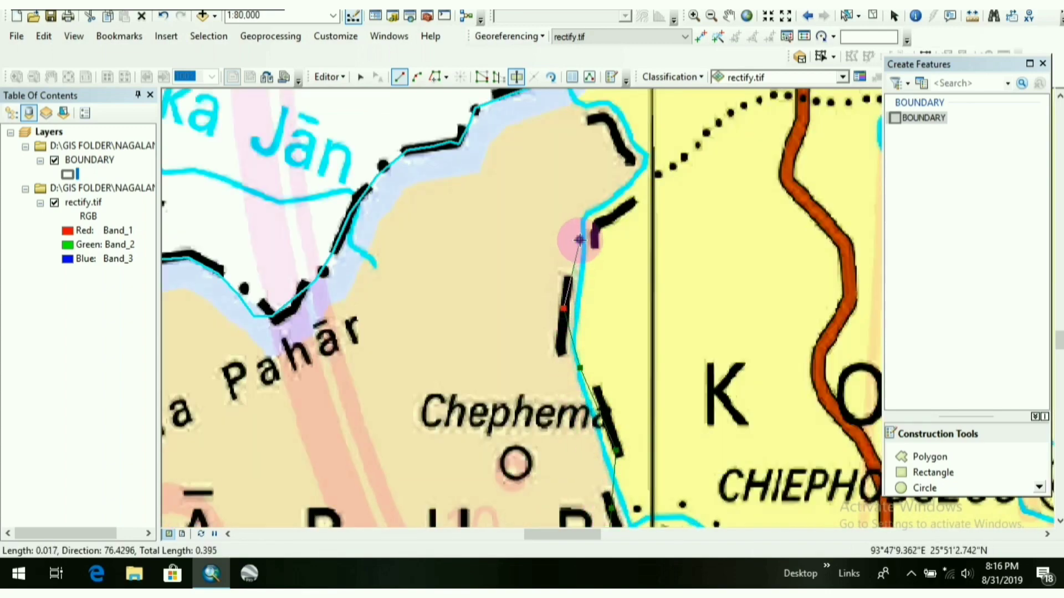
# Step: Extend the line along the river to the vertex near Hovishe and bring Tseminyu into view
pyautogui.moveTo(602, 240); pyautogui.dragTo(499, 390)
pyautogui.click(507, 365)
pyautogui.click(503, 333)
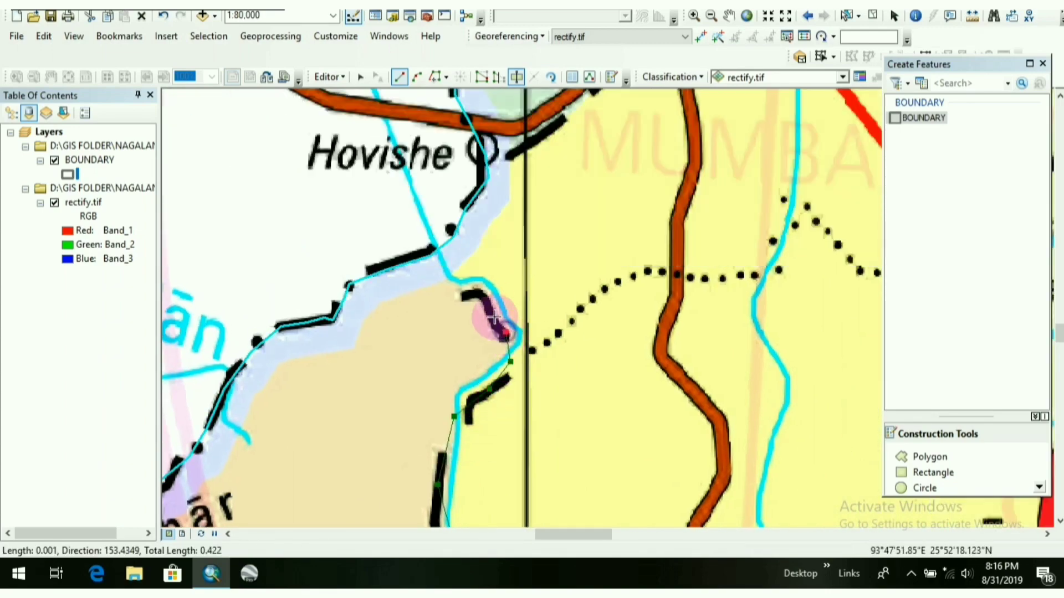
pyautogui.click(486, 303)
pyautogui.click(471, 293)
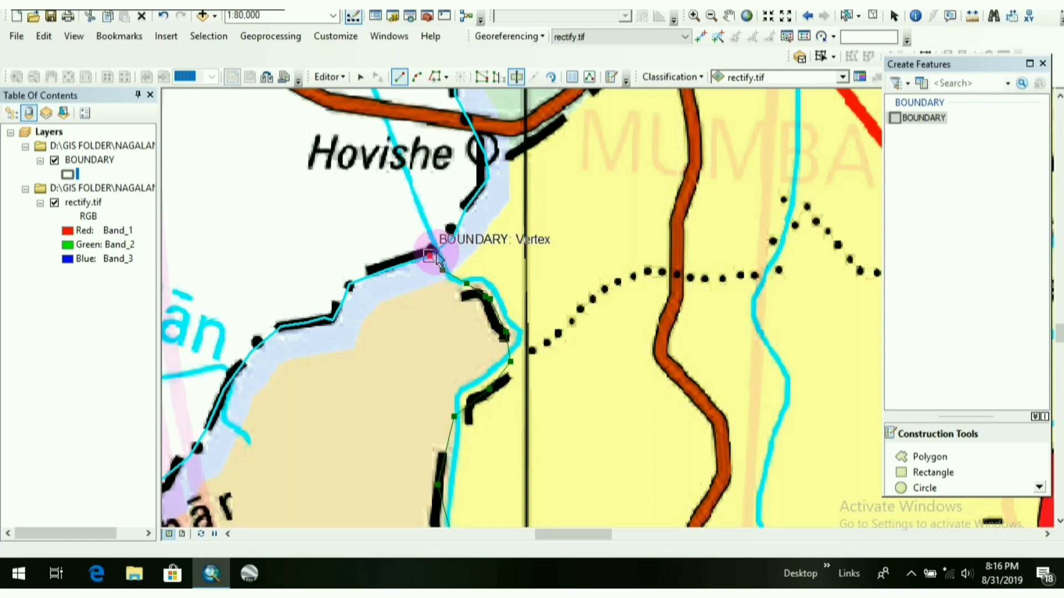
pyautogui.scroll(-2, 582, 382)
pyautogui.moveTo(599, 374)
pyautogui.mouseDown()
pyautogui.moveTo(349, 308)
pyautogui.moveTo(350, 373)
pyautogui.mouseUp()
# Step: Trace the boundary from Hovishe northeast past New Ralan to Tesophenyu and up toward Nungkhungtongthi
pyautogui.moveTo(257, 291); pyautogui.dragTo(532, 457)
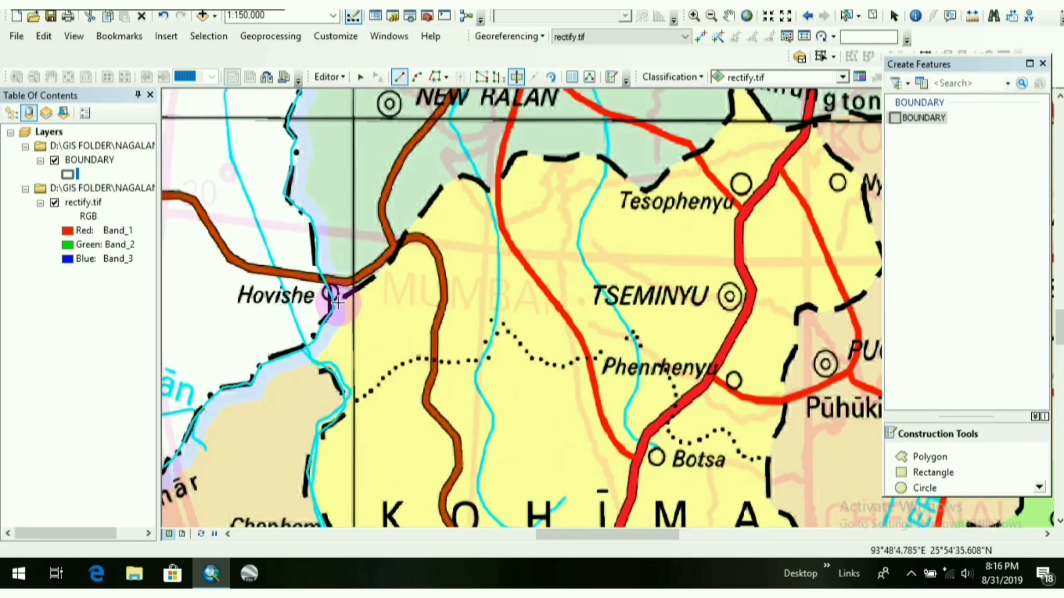
pyautogui.click(331, 296)
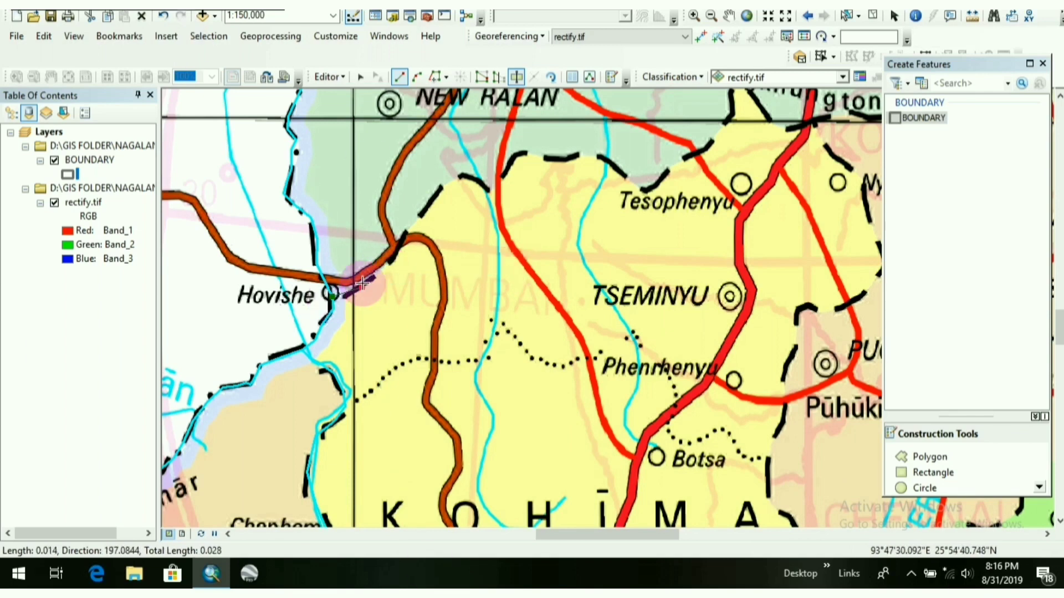
pyautogui.click(388, 259)
pyautogui.click(407, 231)
pyautogui.click(432, 205)
pyautogui.click(449, 185)
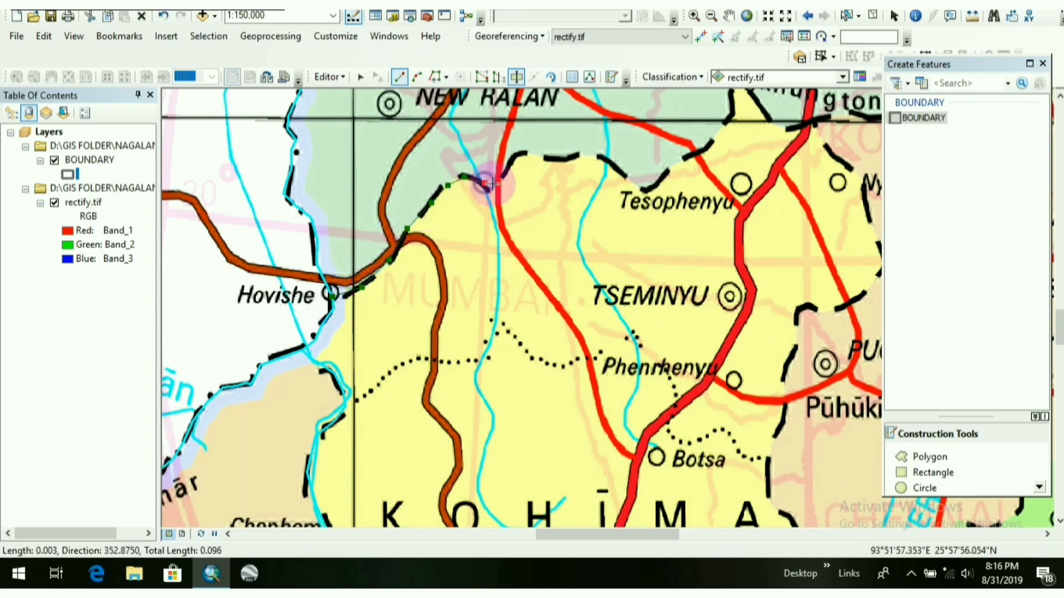
pyautogui.click(519, 160)
pyautogui.click(577, 162)
pyautogui.click(621, 171)
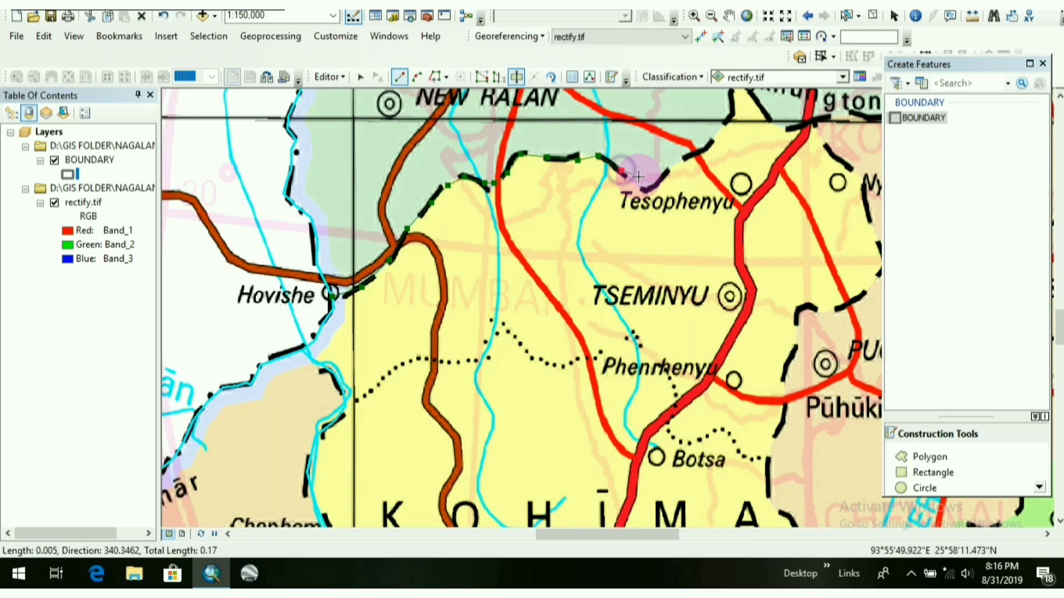
pyautogui.click(651, 190)
pyautogui.click(686, 173)
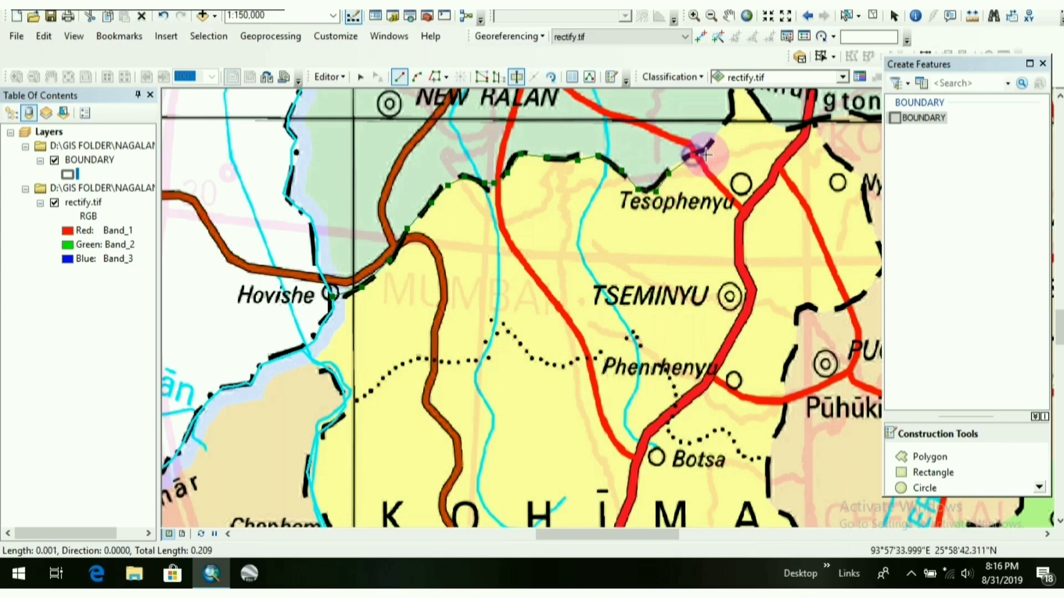
pyautogui.click(711, 145)
pyautogui.click(731, 112)
# Step: Continue the boundary east along Nungkhungtongthi and north along the river
pyautogui.press('c')
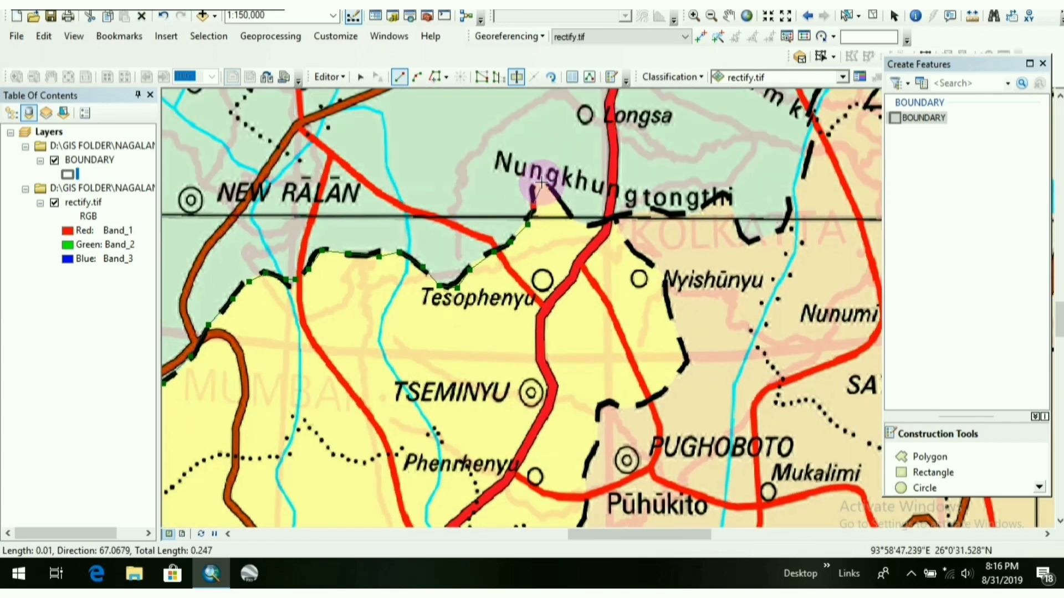
pyautogui.click(552, 190)
pyautogui.click(582, 223)
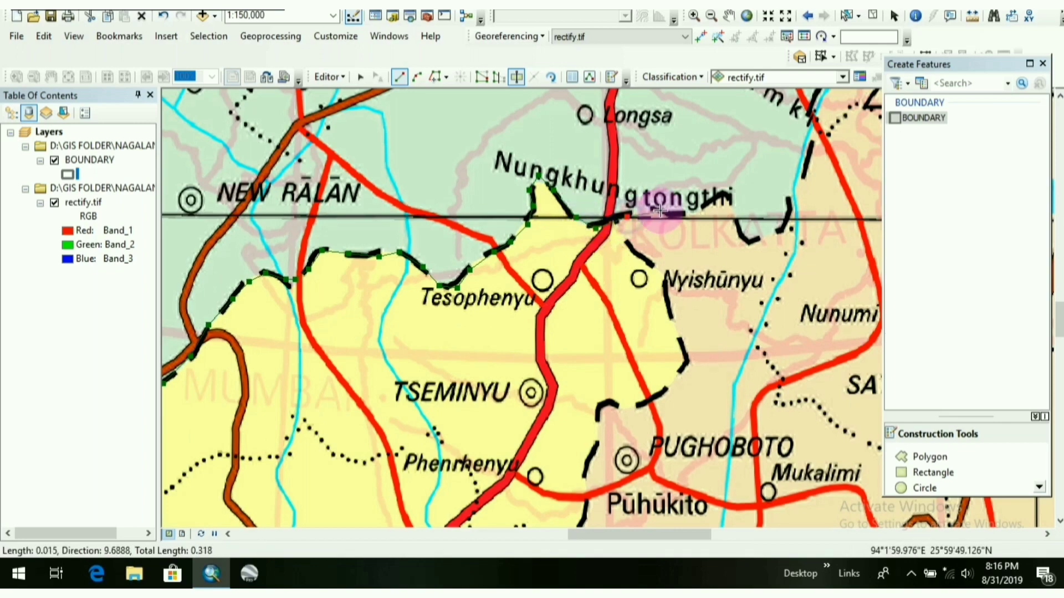
pyautogui.click(621, 210)
pyautogui.click(673, 201)
pyautogui.click(723, 196)
pyautogui.click(752, 237)
pyautogui.click(782, 225)
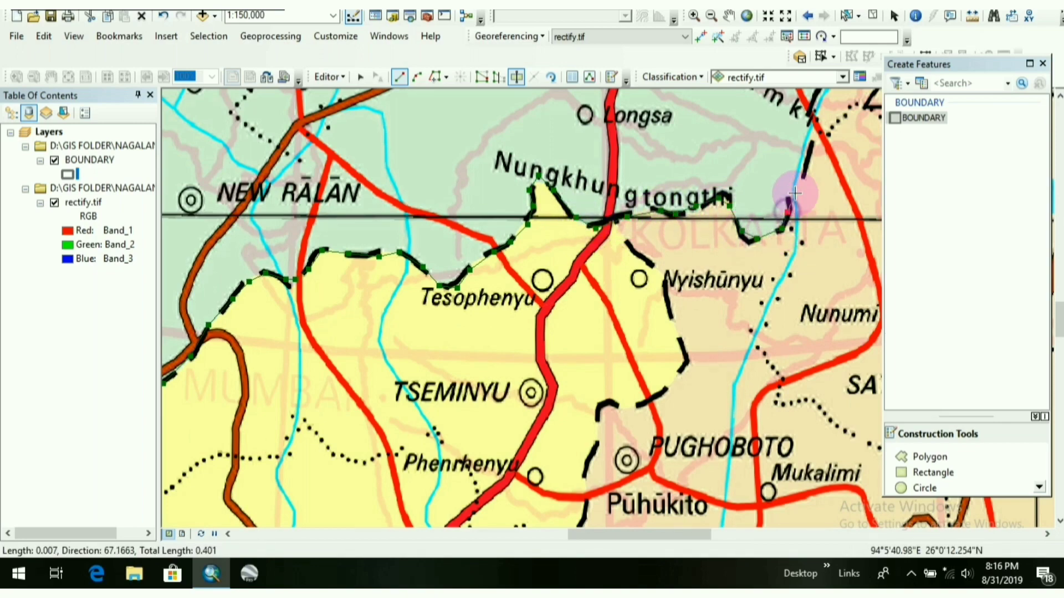
pyautogui.click(792, 195)
pyautogui.click(797, 170)
pyautogui.press('c')
pyautogui.click(661, 216)
pyautogui.click(677, 187)
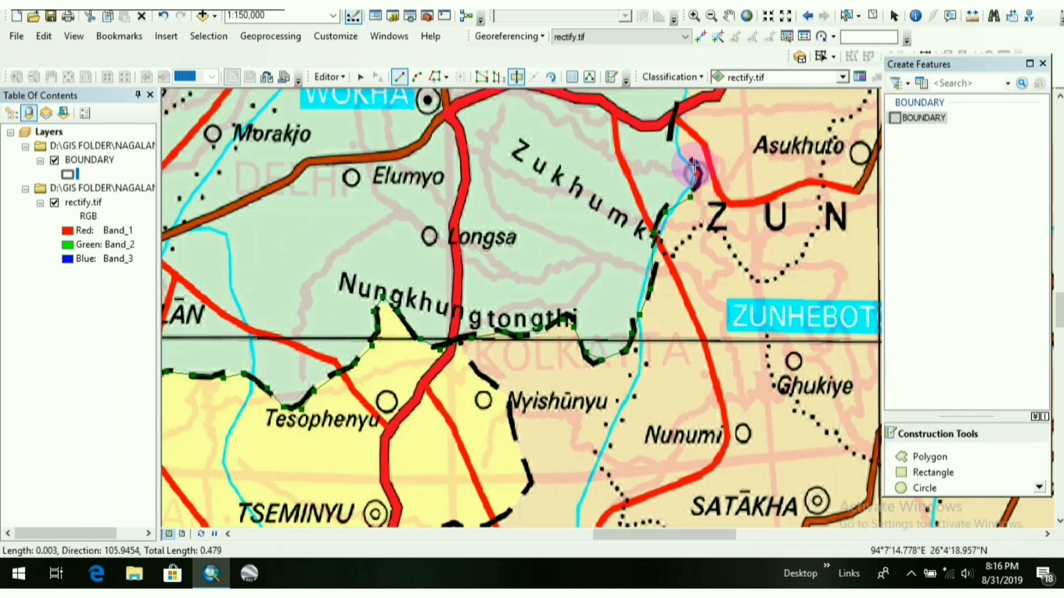
pyautogui.click(694, 162)
pyautogui.click(669, 125)
# Step: Carry the boundary northwest past V K Town to the border near Ajigami
pyautogui.press('c')
pyautogui.click(579, 249)
pyautogui.click(552, 218)
pyautogui.click(528, 206)
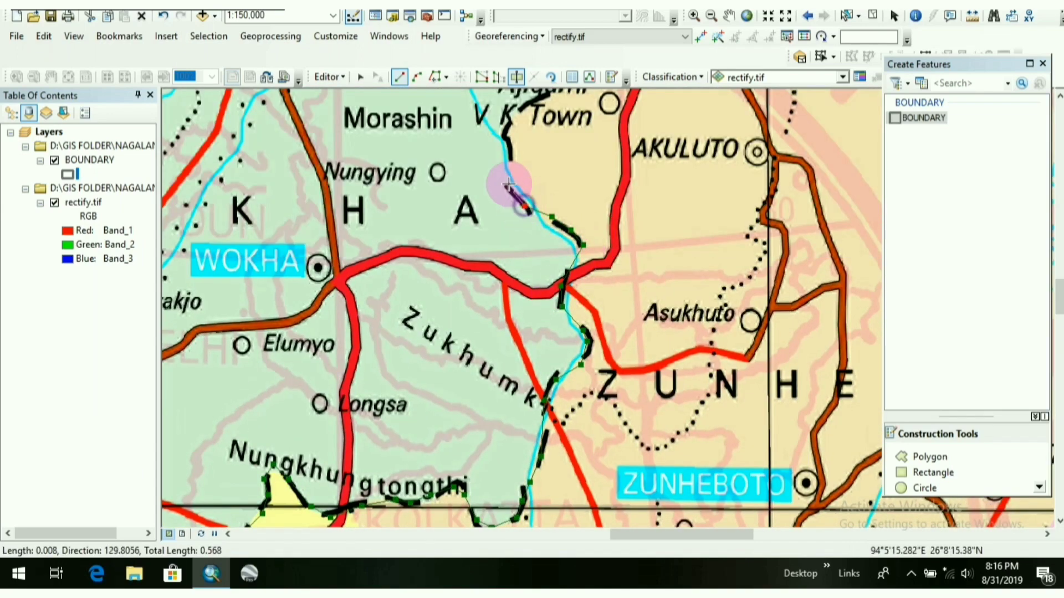
pyautogui.click(509, 184)
pyautogui.click(508, 154)
pyautogui.click(509, 116)
pyautogui.press('c')
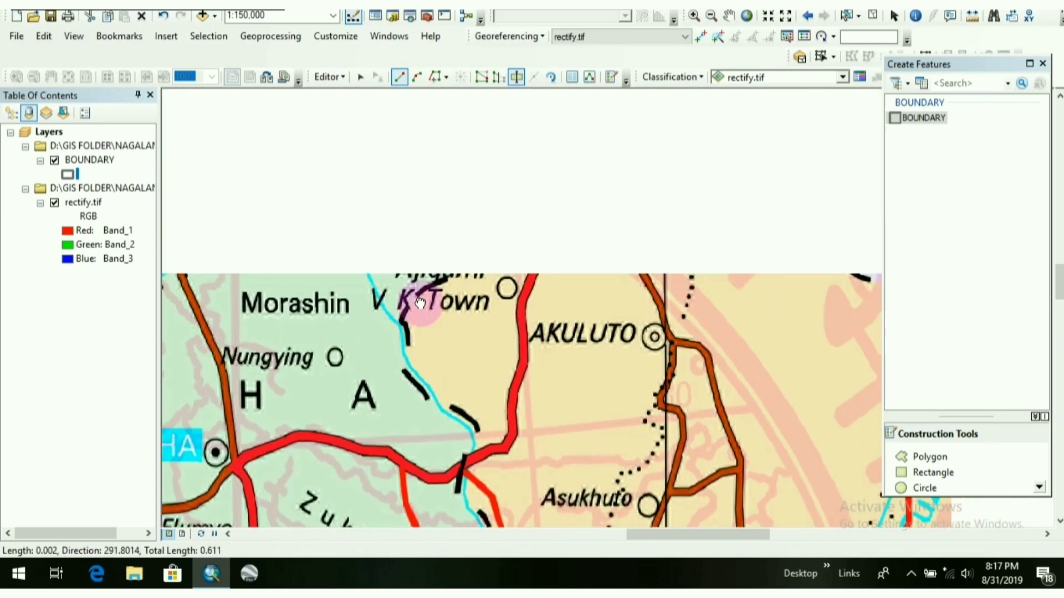
pyautogui.click(449, 275)
pyautogui.click(463, 236)
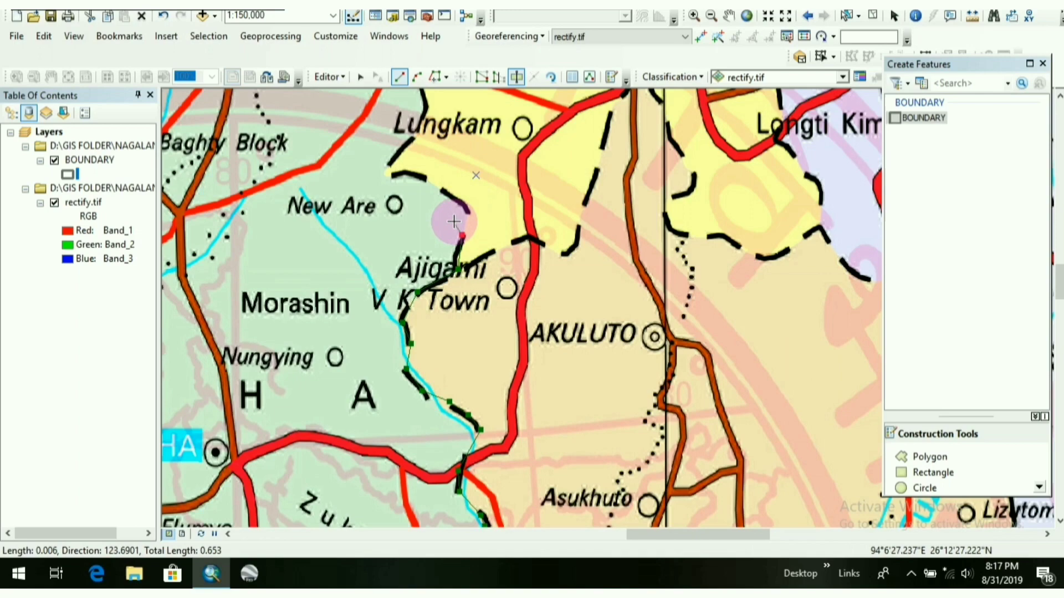
# Step: Trace the boundary west and north past Lungkam onto the northern border
pyautogui.click(465, 207)
pyautogui.click(436, 181)
pyautogui.click(411, 175)
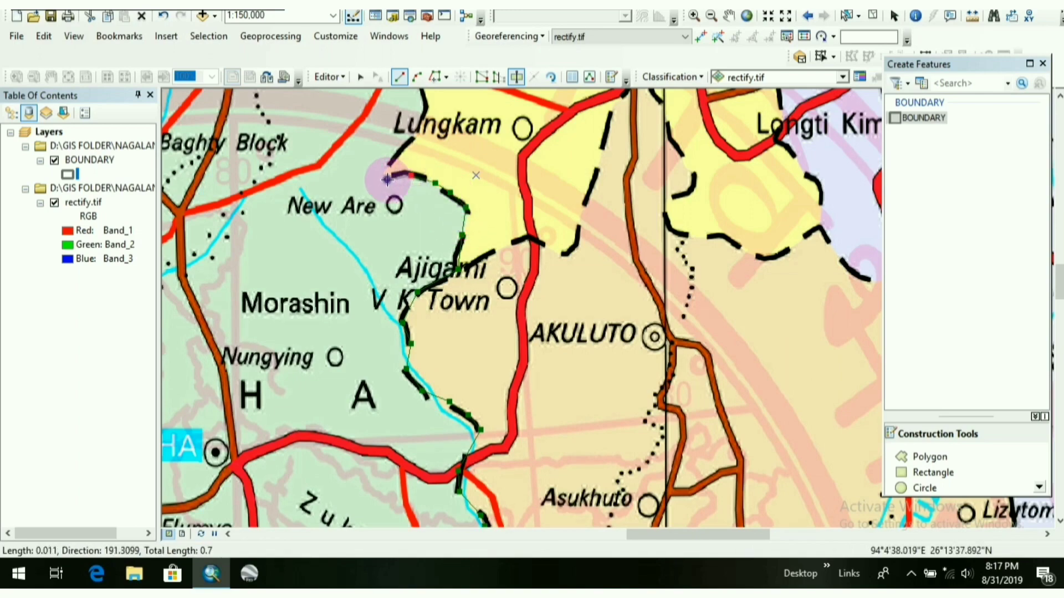
pyautogui.click(395, 158)
pyautogui.click(409, 140)
pyautogui.click(423, 117)
pyautogui.press('c')
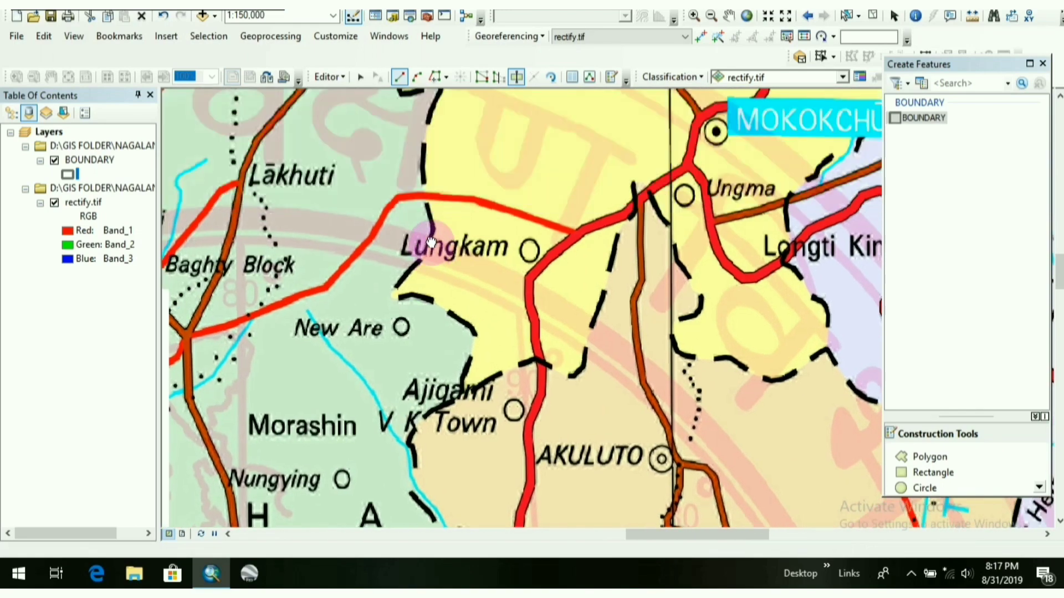
pyautogui.click(433, 224)
pyautogui.click(428, 191)
pyautogui.click(424, 162)
pyautogui.click(428, 133)
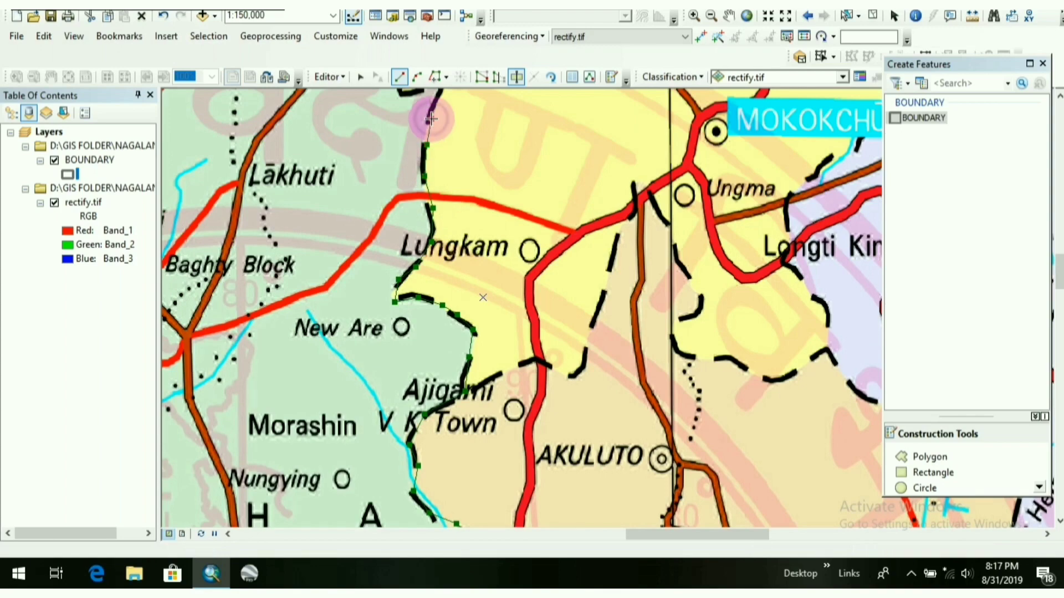
pyautogui.press('c')
pyautogui.click(404, 258)
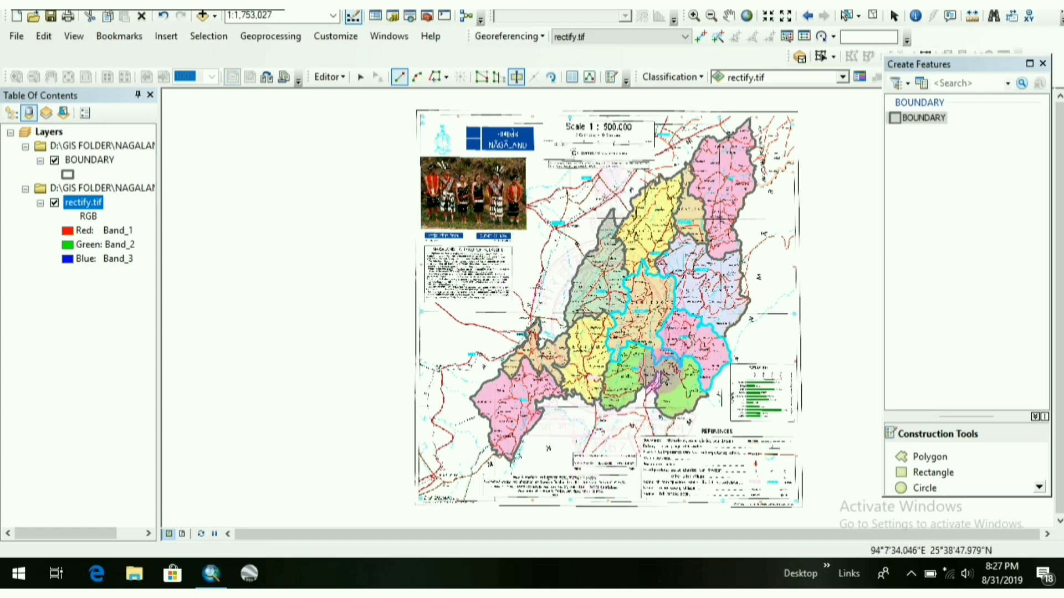
pyautogui.scroll(2, 665, 379)
pyautogui.scroll(2, 665, 379)
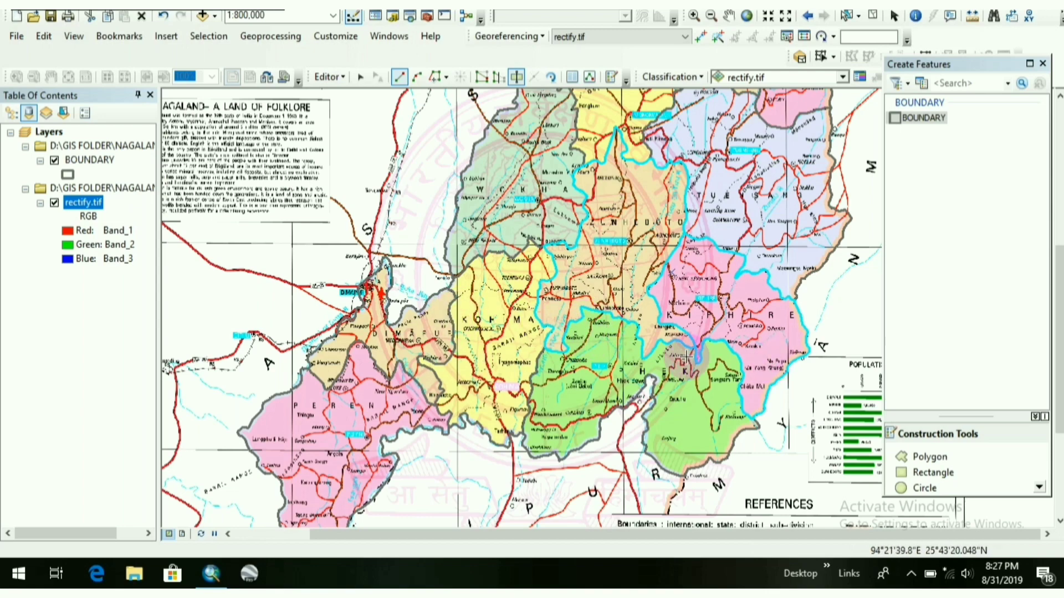
pyautogui.scroll(4, 614, 399)
pyautogui.scroll(4, 581, 415)
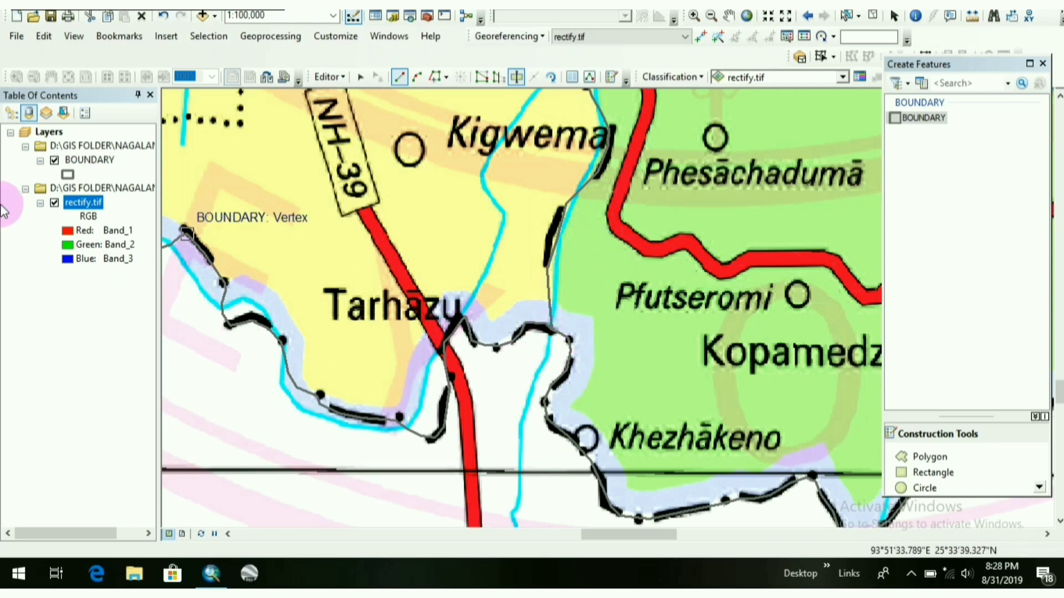
# Step: Zoom to the full extent of rectify.tif and switch the scanned raster off, leaving only BOUNDARY visible
pyautogui.rightClick(93, 203)
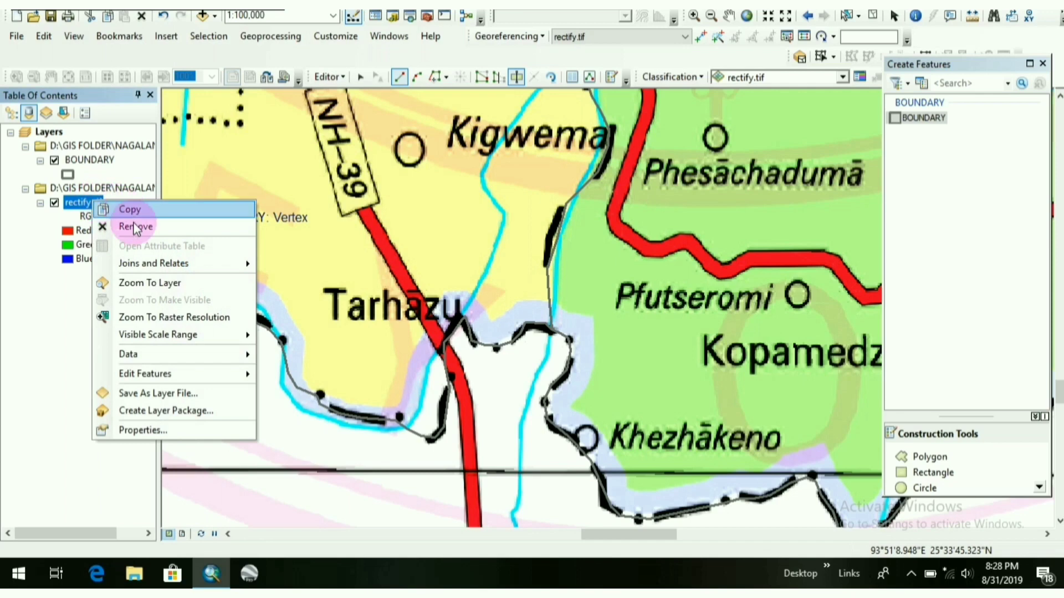
pyautogui.click(148, 282)
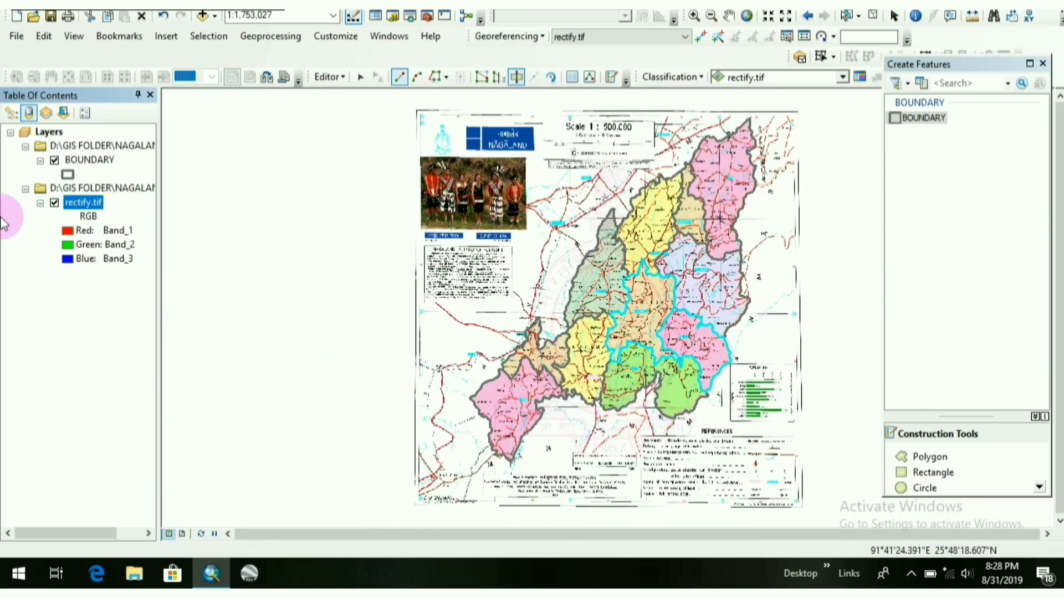
pyautogui.click(83, 203)
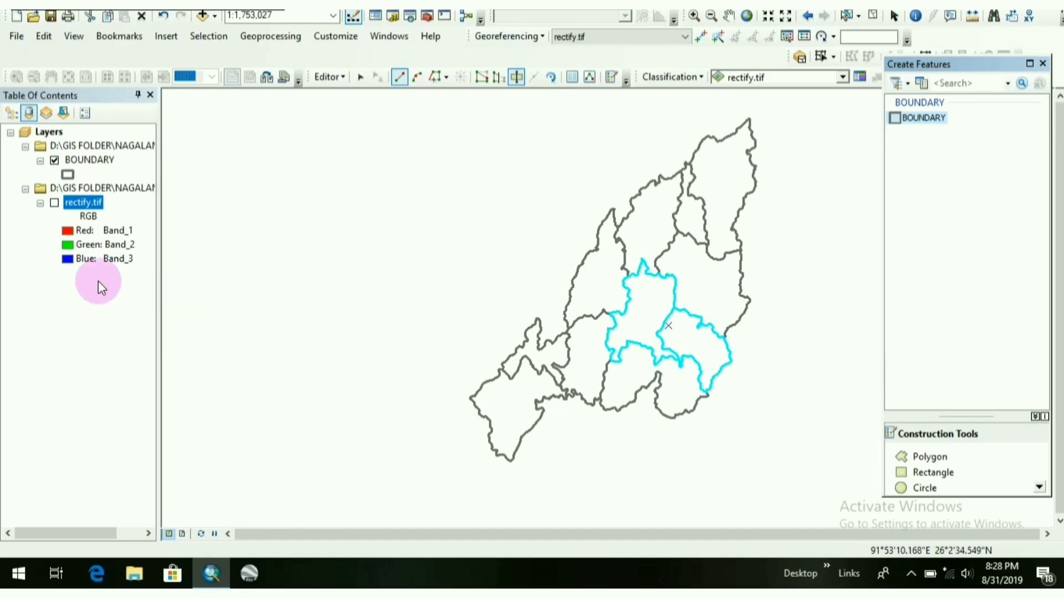
pyautogui.rightClick(98, 160)
# Step: Bring up the BOUNDARY layer's attribute table listing the district polygons
pyautogui.click(167, 204)
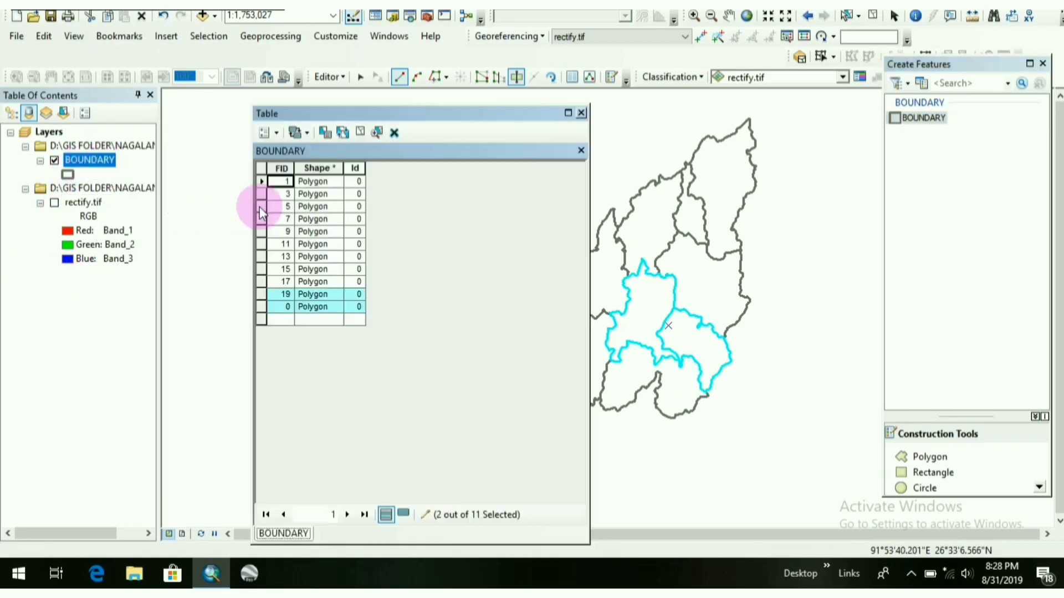
pyautogui.click(581, 113)
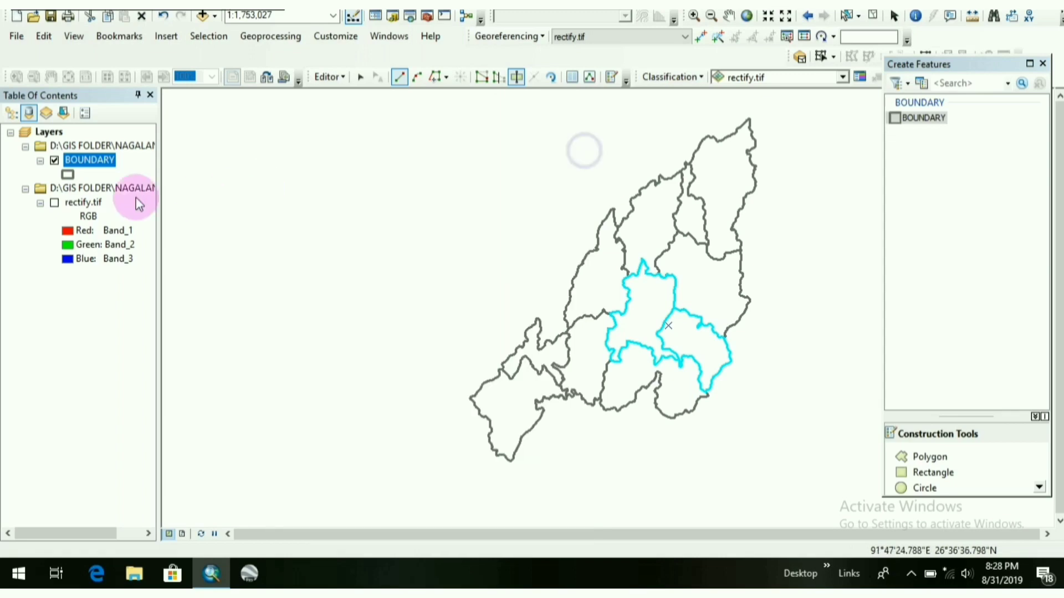
pyautogui.rightClick(77, 161)
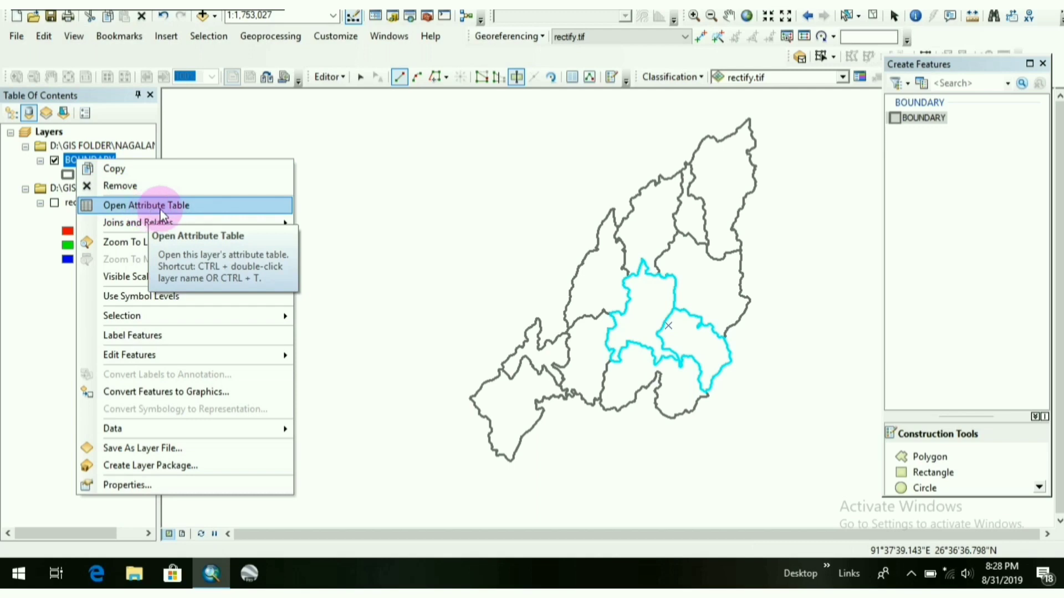
pyautogui.click(146, 206)
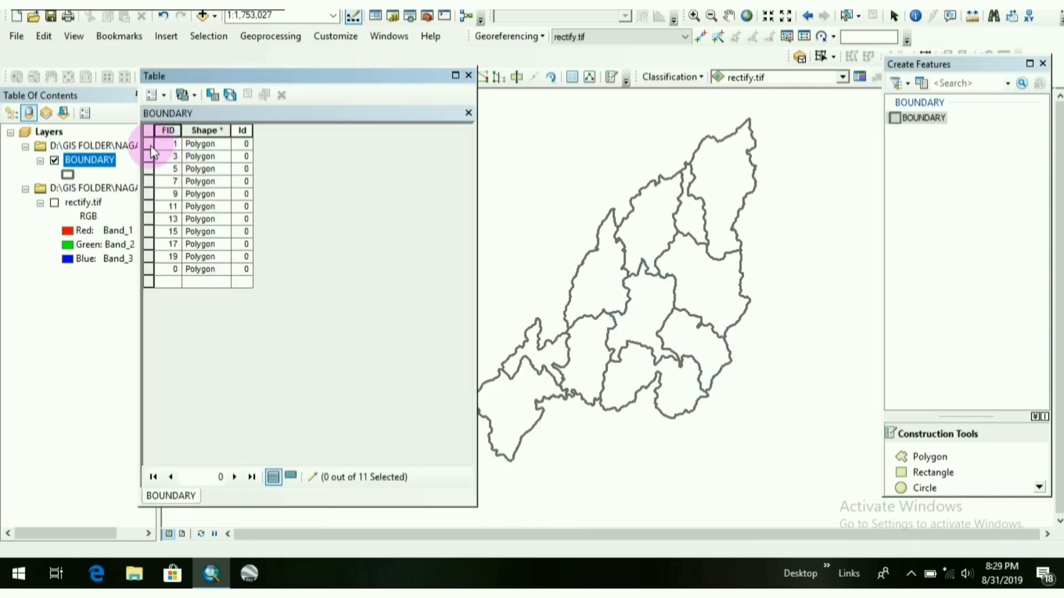
# Step: Select each district row in turn to highlight its polygon, then clear the selection
pyautogui.click(150, 145)
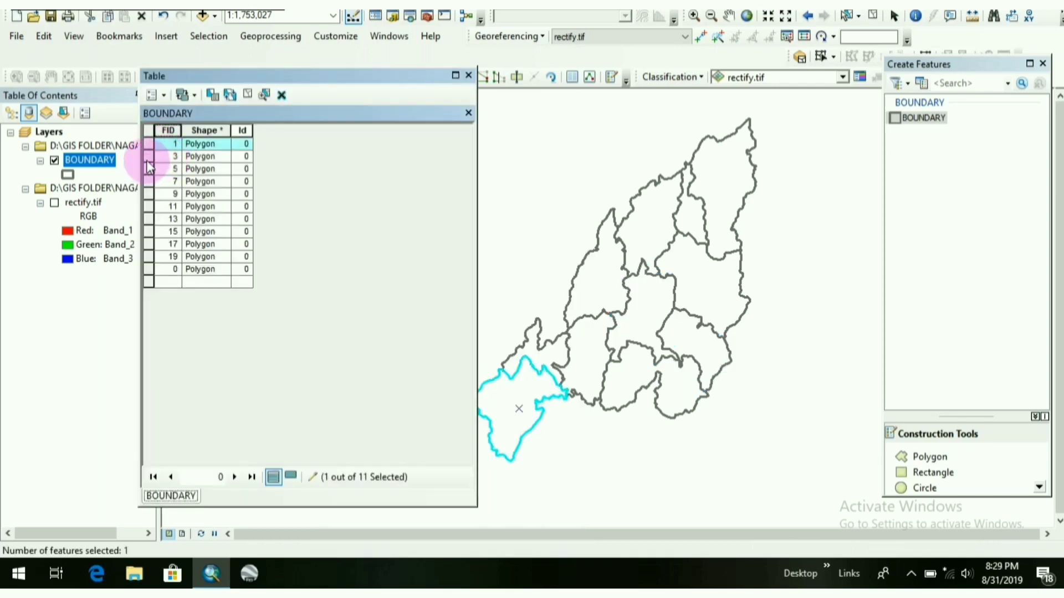
pyautogui.click(146, 157)
pyautogui.click(148, 169)
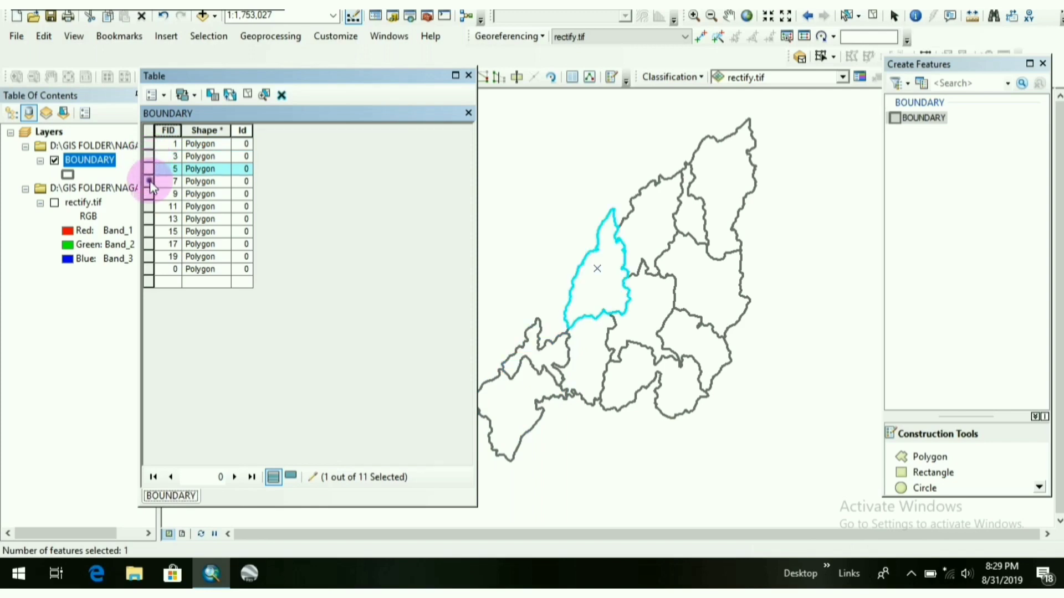
pyautogui.click(149, 194)
pyautogui.click(146, 218)
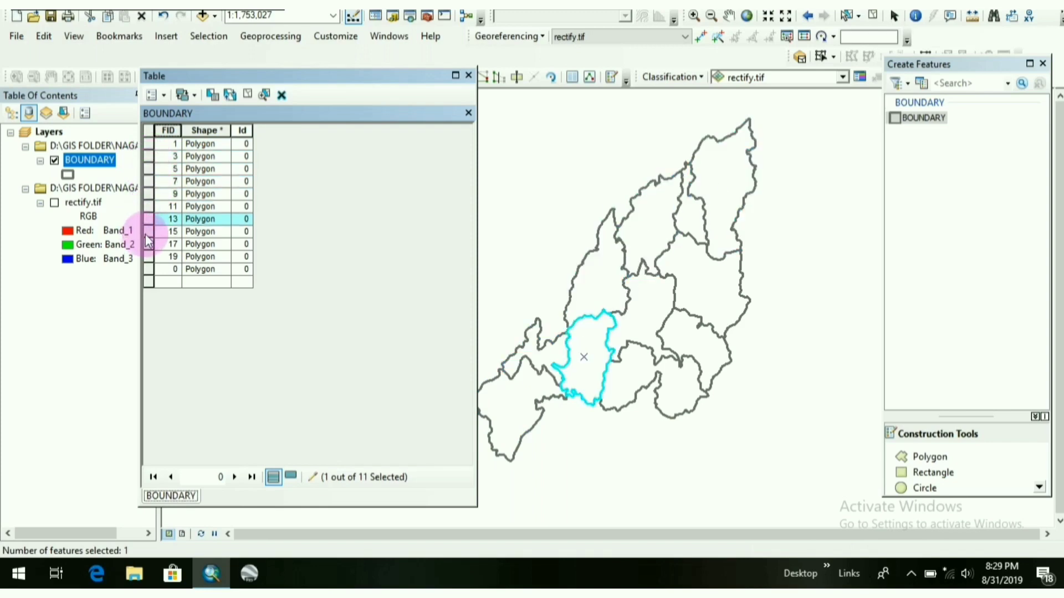
pyautogui.click(147, 244)
pyautogui.click(147, 256)
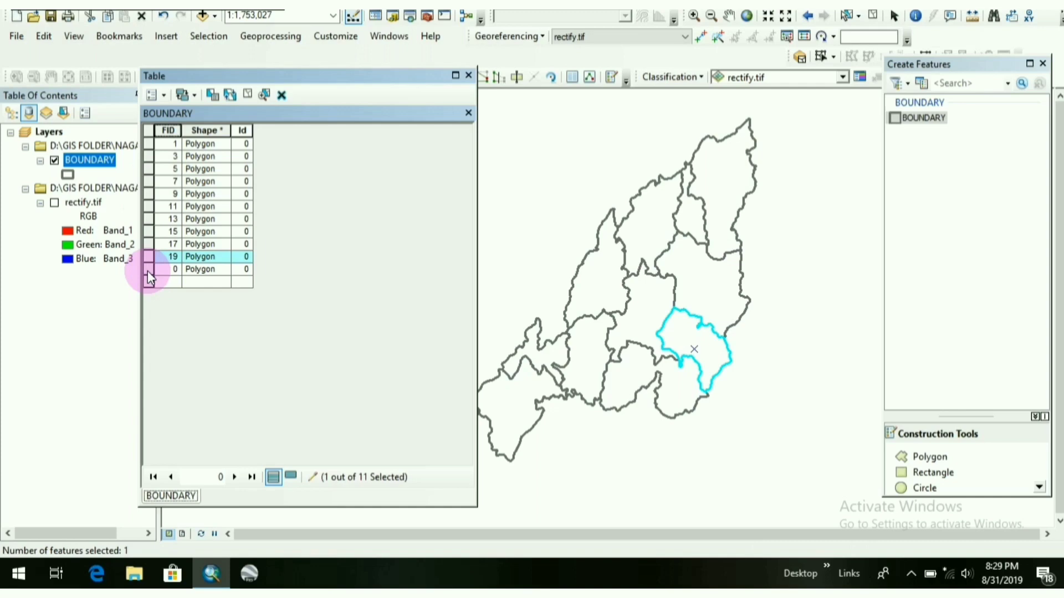
pyautogui.click(281, 94)
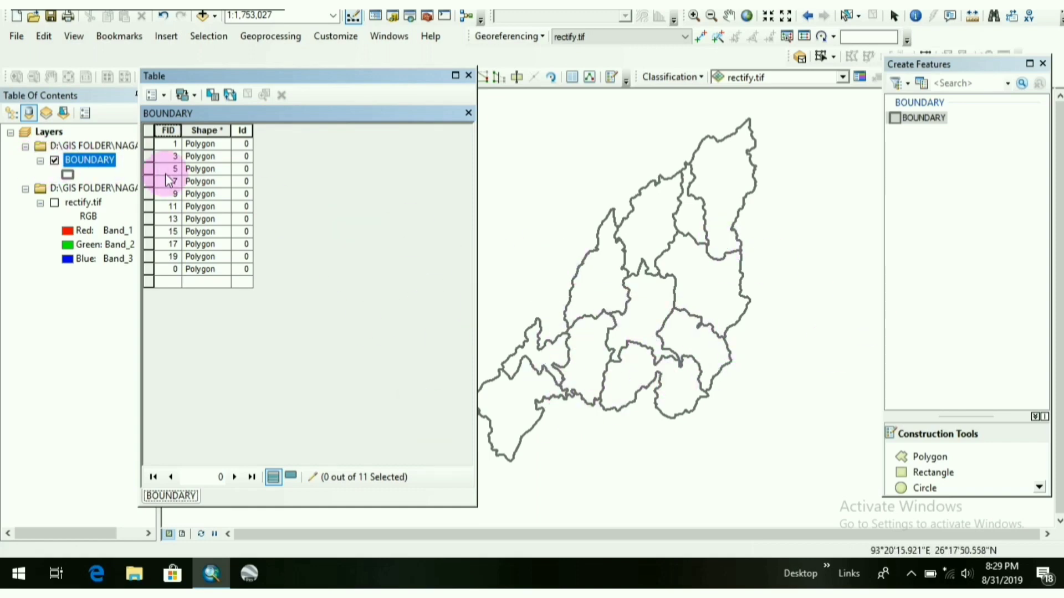
# Step: Save the BOUNDARY edits and stop the editing session
pyautogui.moveTo(342, 77); pyautogui.dragTo(317, 157)
pyautogui.click(329, 77)
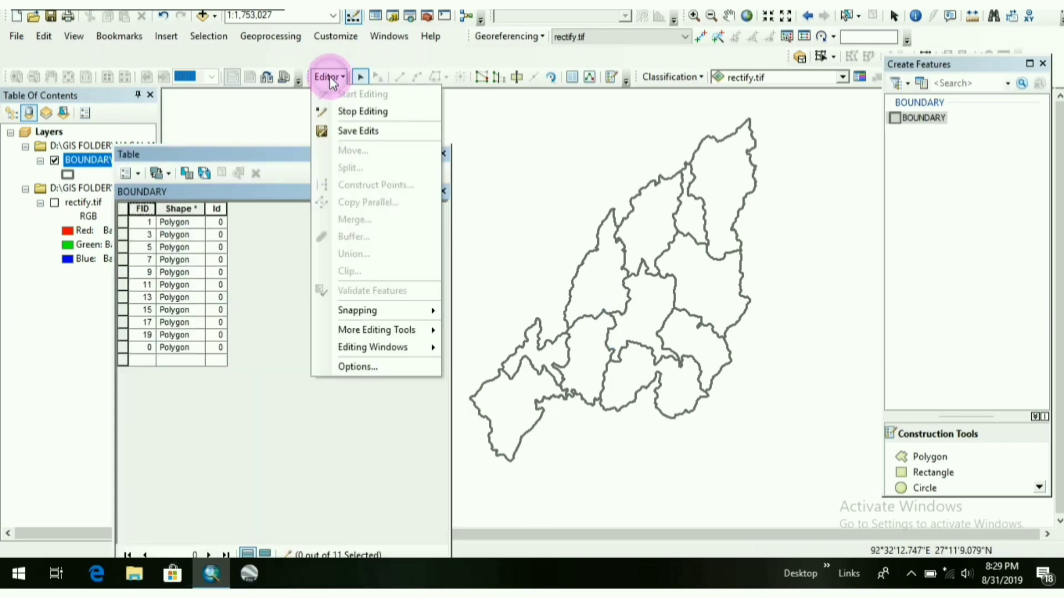
pyautogui.click(358, 131)
pyautogui.click(330, 78)
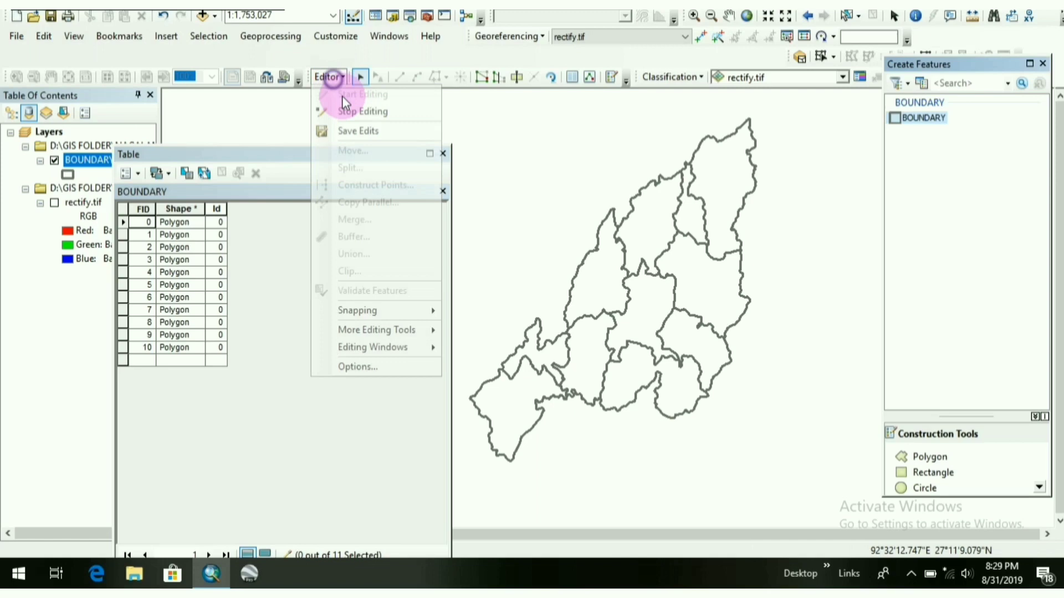
pyautogui.click(363, 112)
pyautogui.click(329, 77)
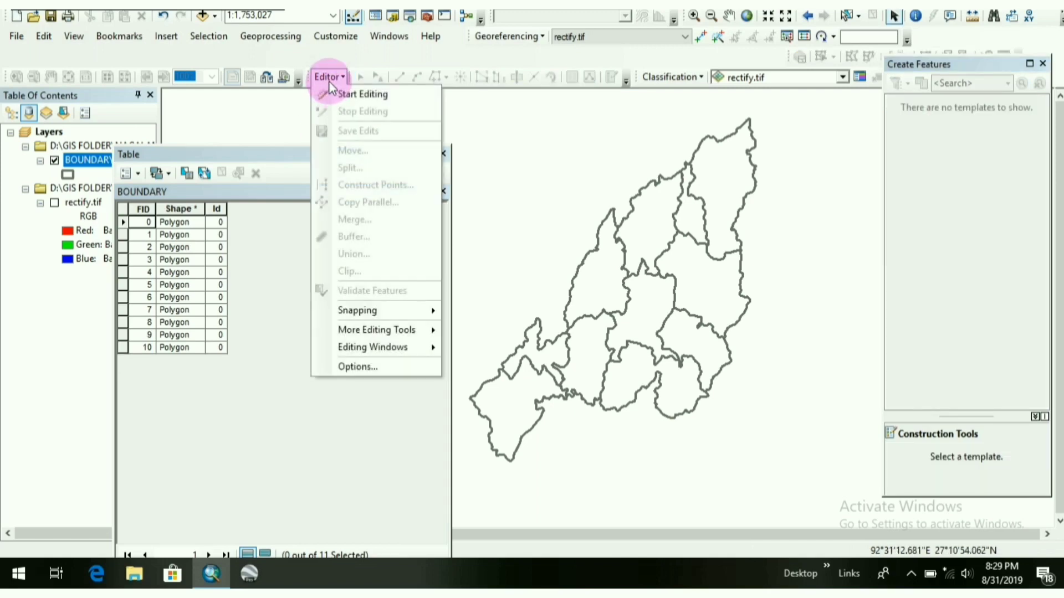
# Step: Reposition the table window near the top and bring up its Table Options list
pyautogui.moveTo(249, 155); pyautogui.dragTo(266, 67)
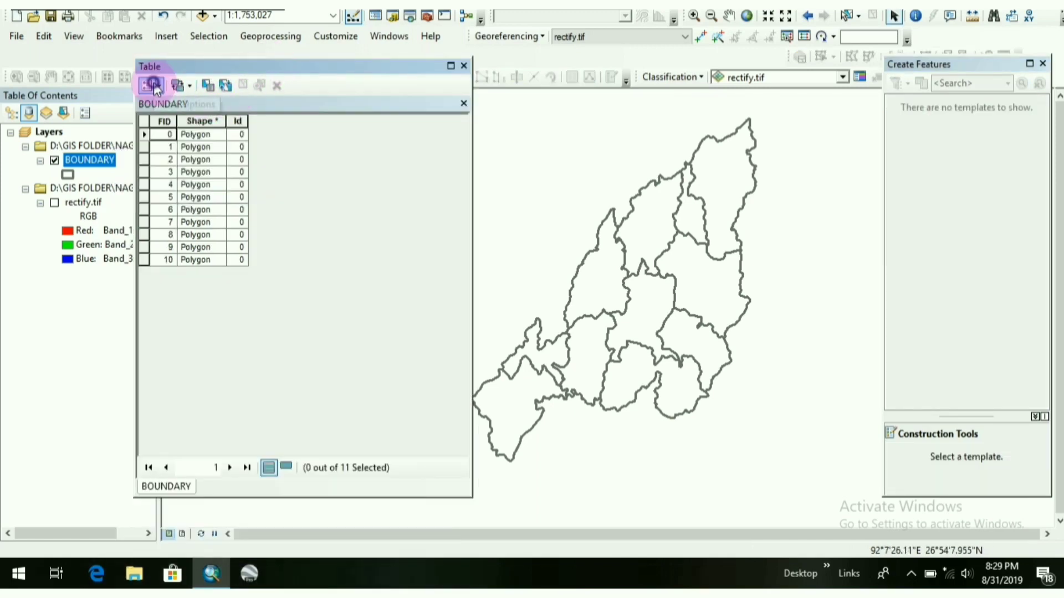
pyautogui.click(154, 86)
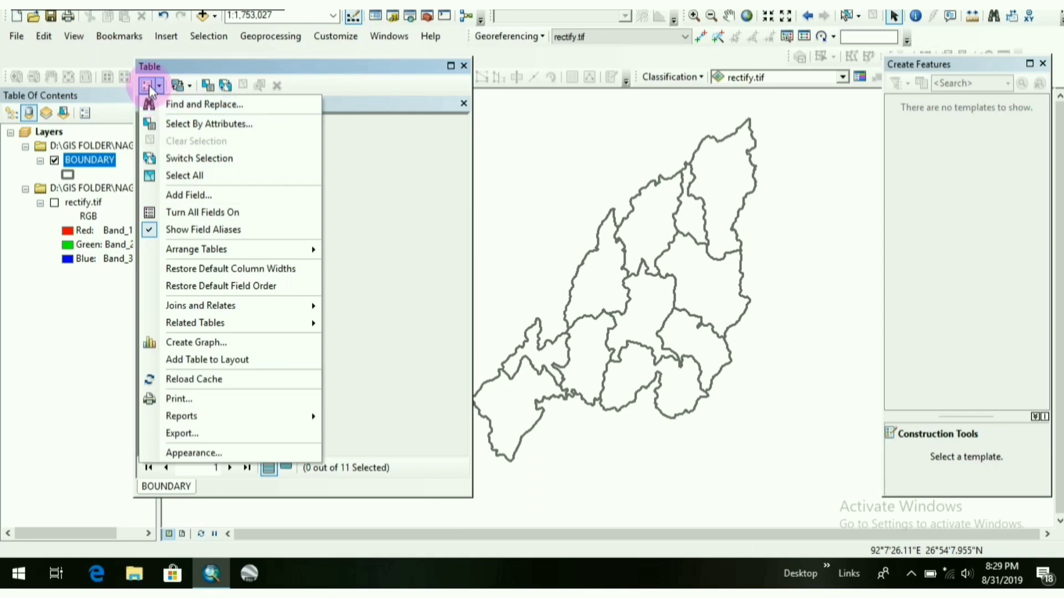
pyautogui.click(155, 86)
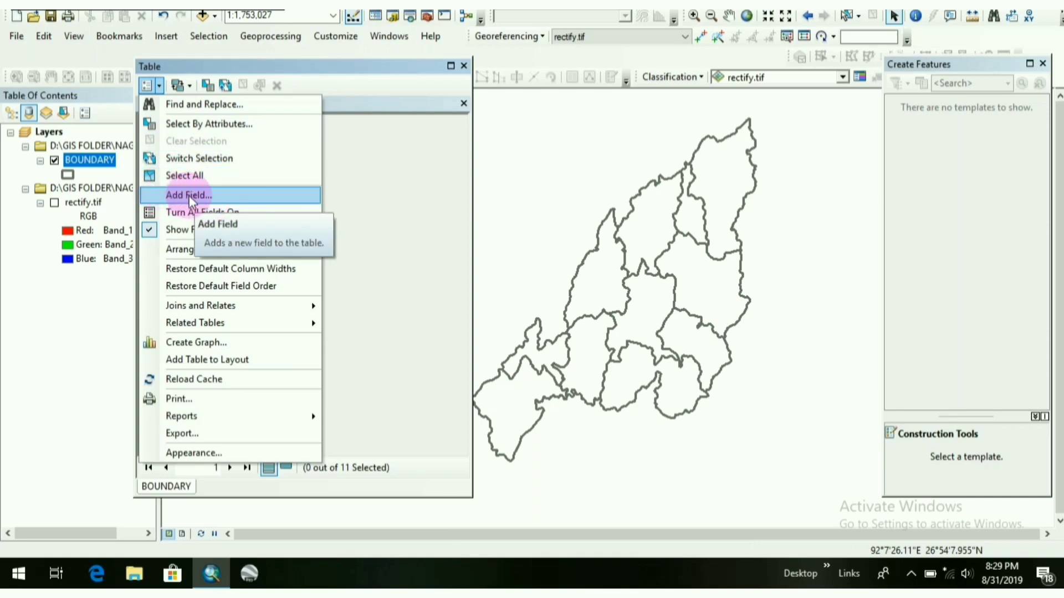
# Step: Add a Text field named DISTRICTS with length 50 to the BOUNDARY table
pyautogui.click(209, 195)
pyautogui.write('DISTRICTS')
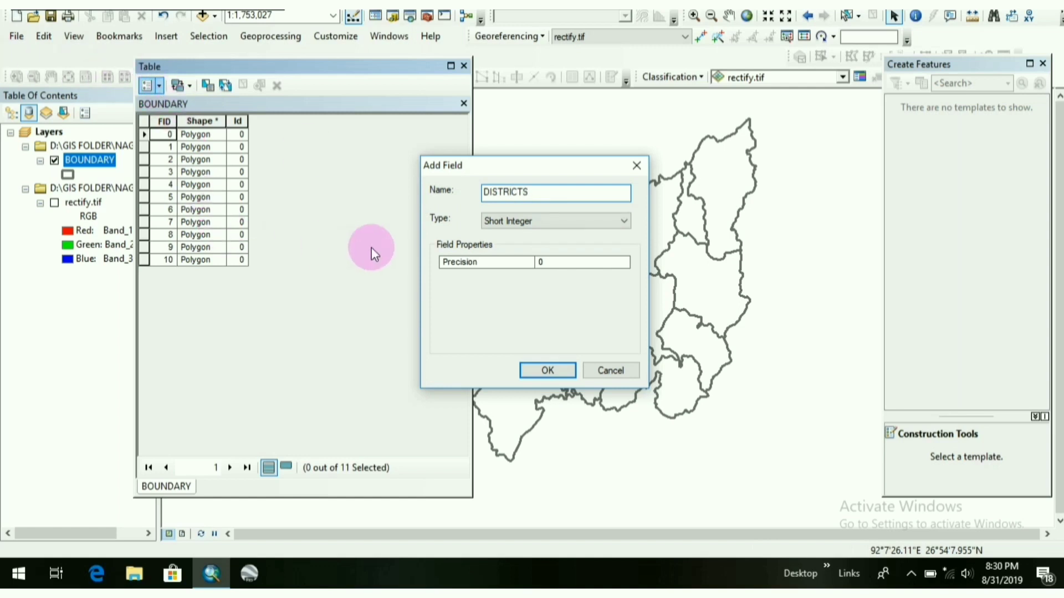
pyautogui.click(540, 221)
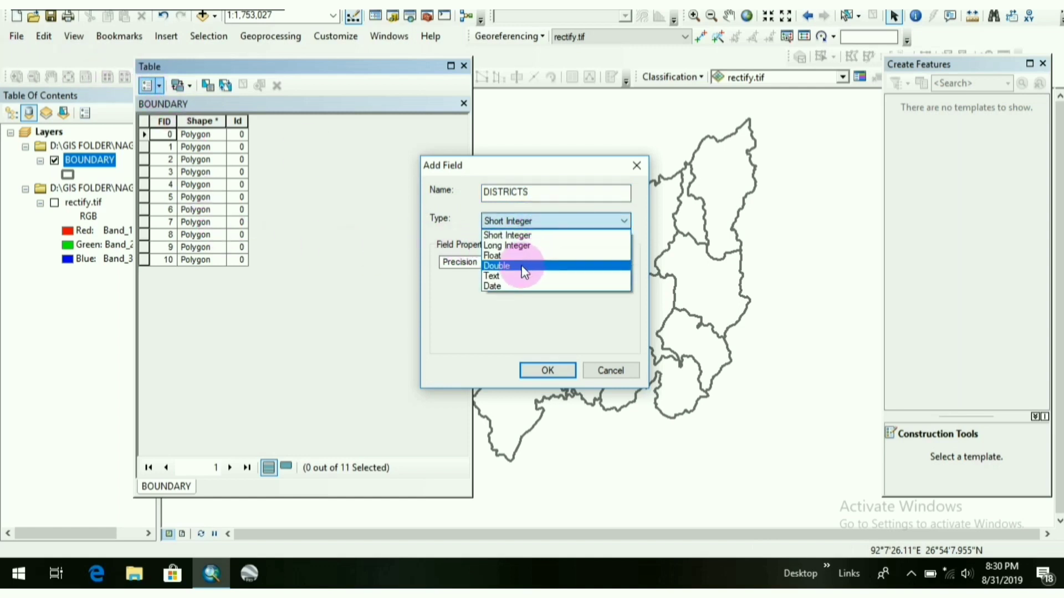
pyautogui.click(512, 277)
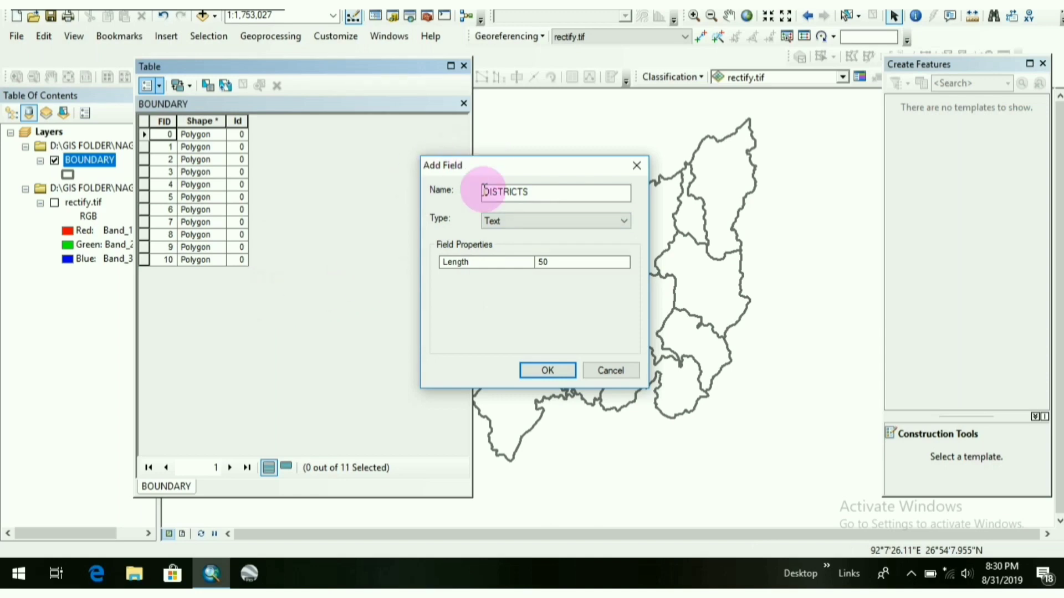
pyautogui.click(526, 221)
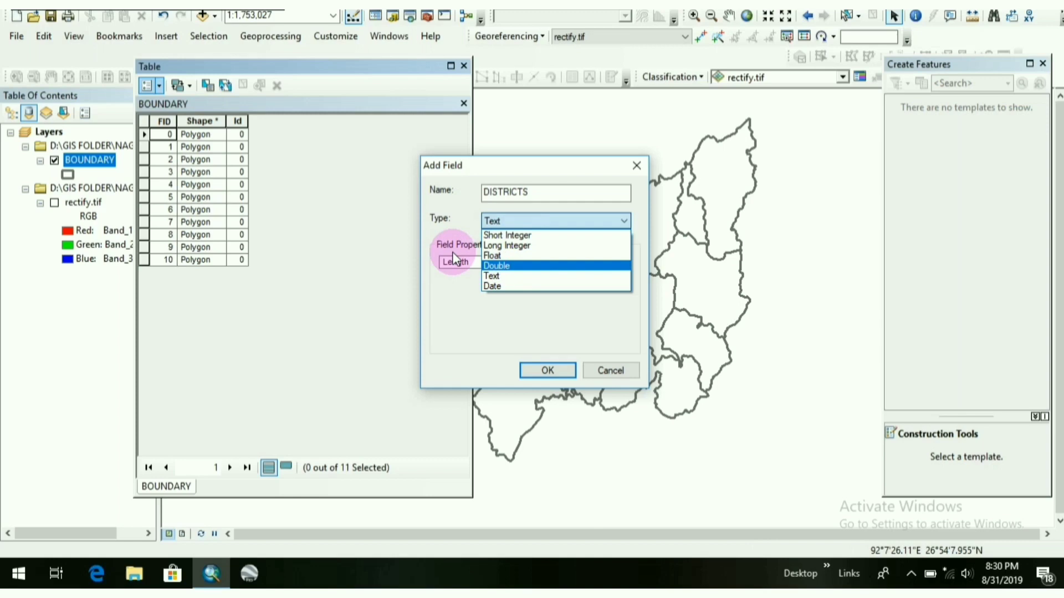
pyautogui.click(598, 224)
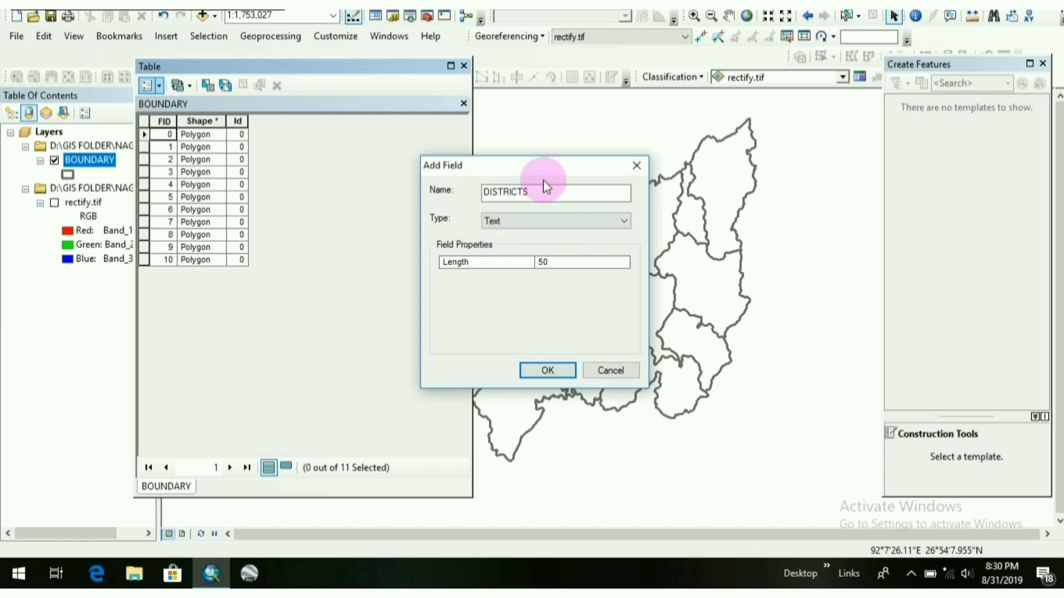
pyautogui.moveTo(532, 165); pyautogui.dragTo(352, 120)
pyautogui.click(363, 219)
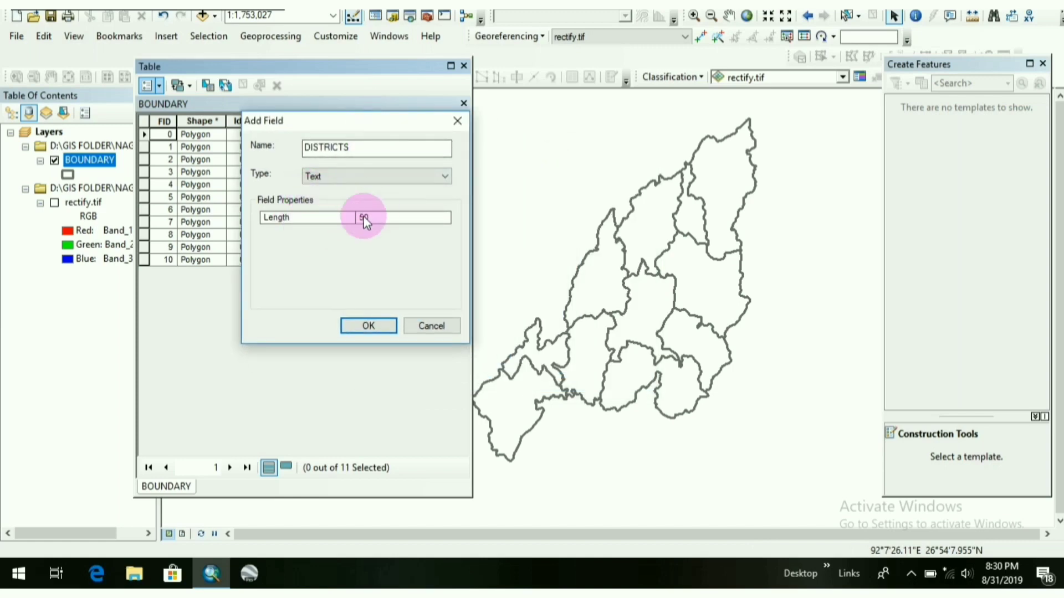
pyautogui.click(341, 177)
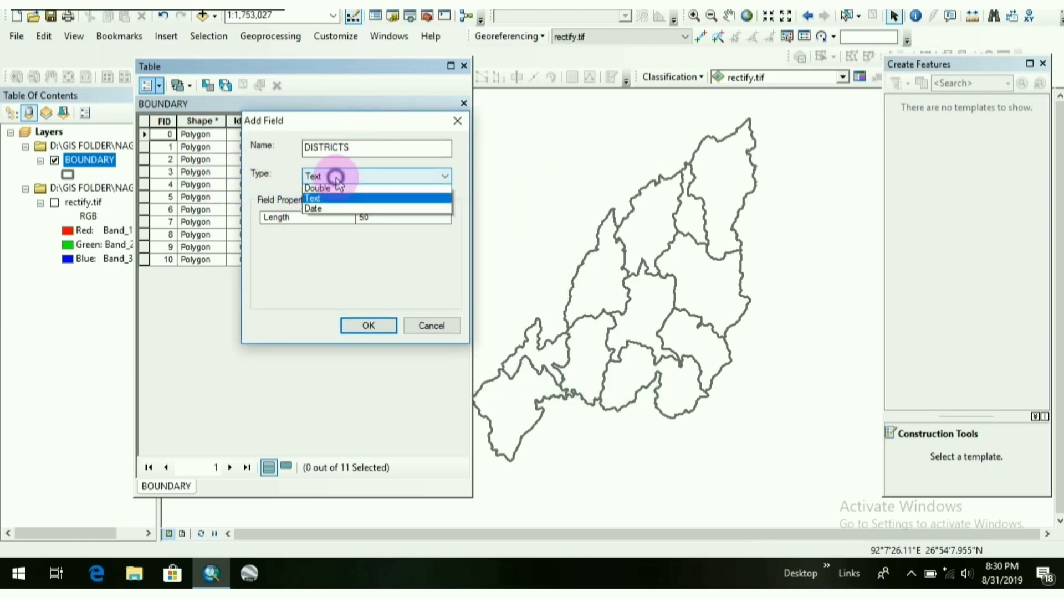
pyautogui.click(354, 231)
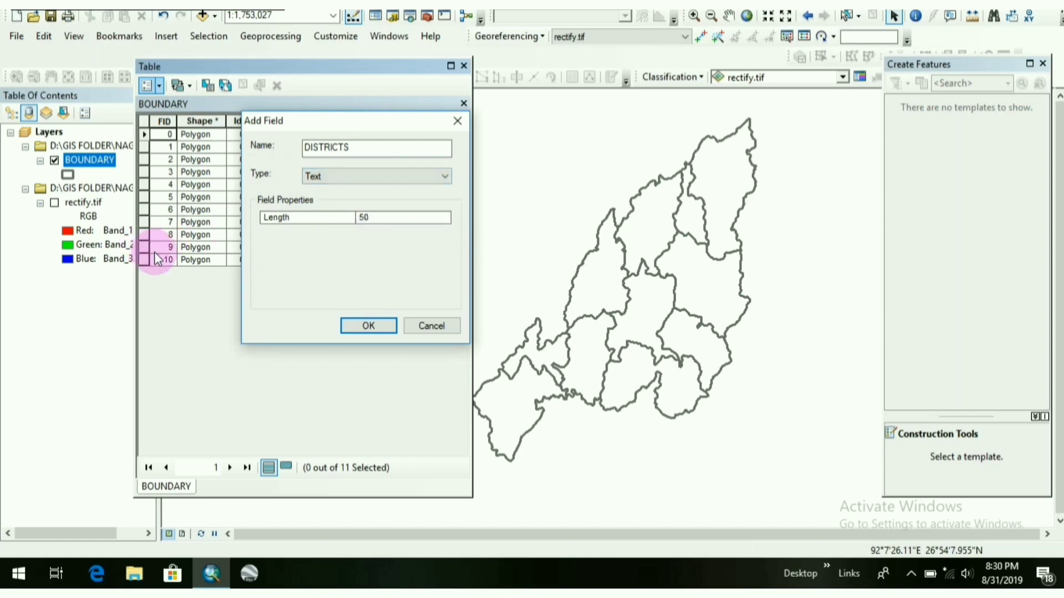
pyautogui.click(368, 325)
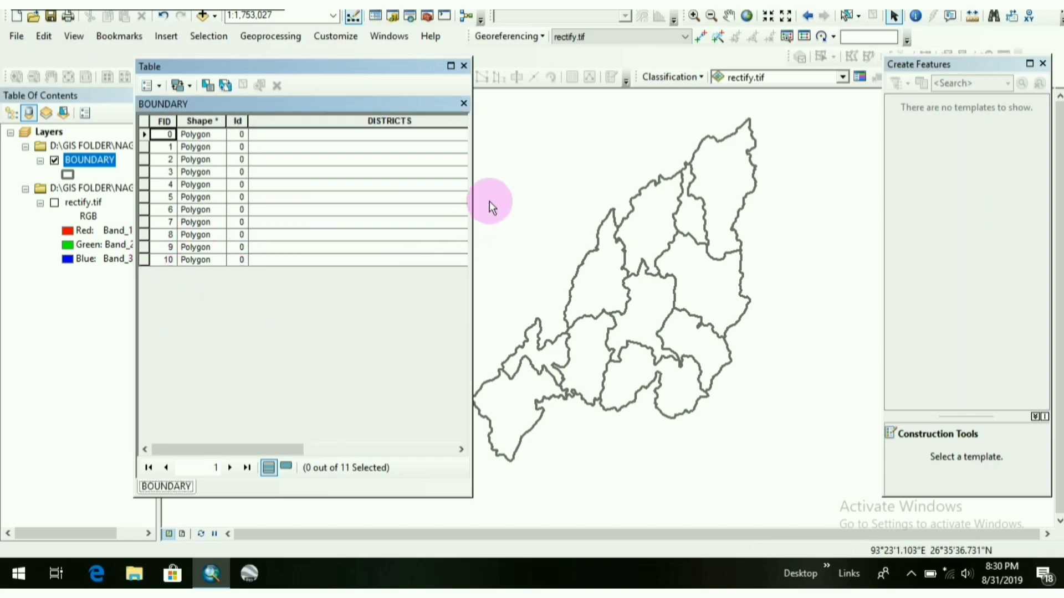
# Step: Arrange the table window beside the map and show the rectify.tif scanned layer again
pyautogui.moveTo(472, 216); pyautogui.dragTo(749, 216)
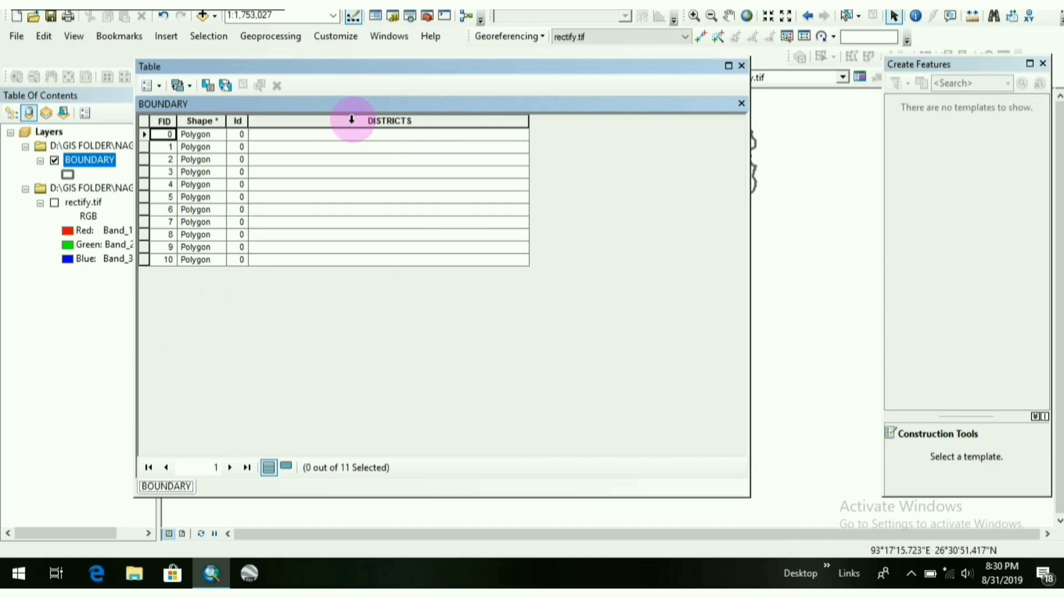
pyautogui.click(388, 121)
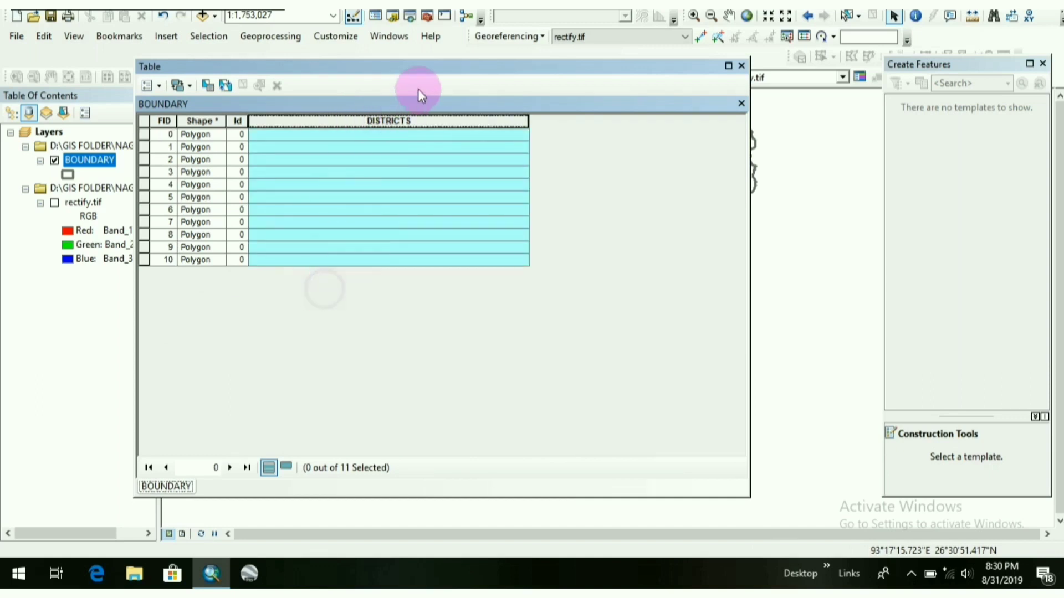
pyautogui.click(433, 162)
pyautogui.moveTo(285, 67); pyautogui.dragTo(387, 139)
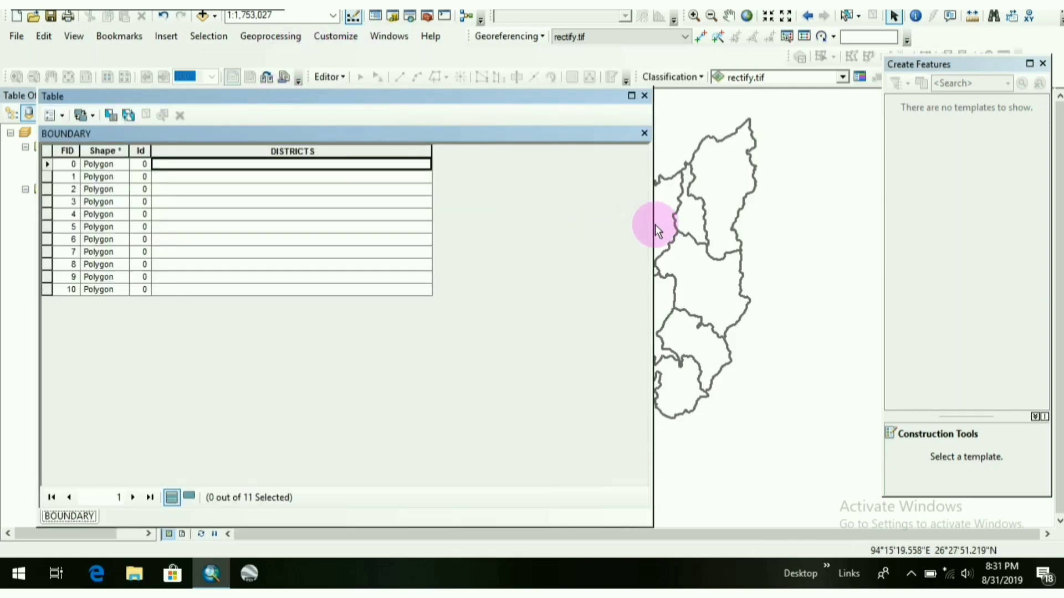
pyautogui.moveTo(655, 225); pyautogui.dragTo(414, 224)
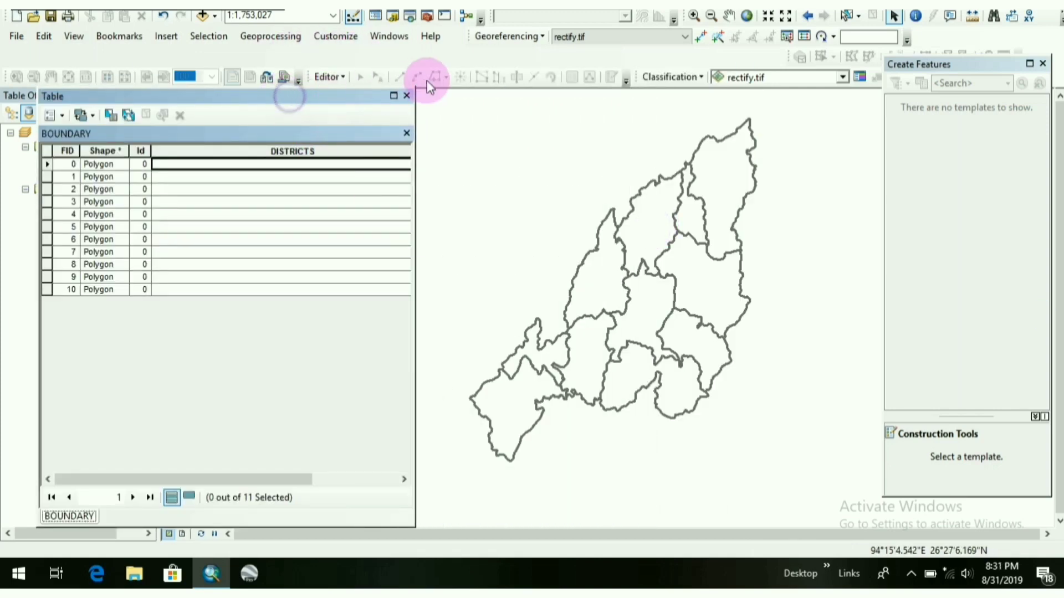
pyautogui.click(54, 203)
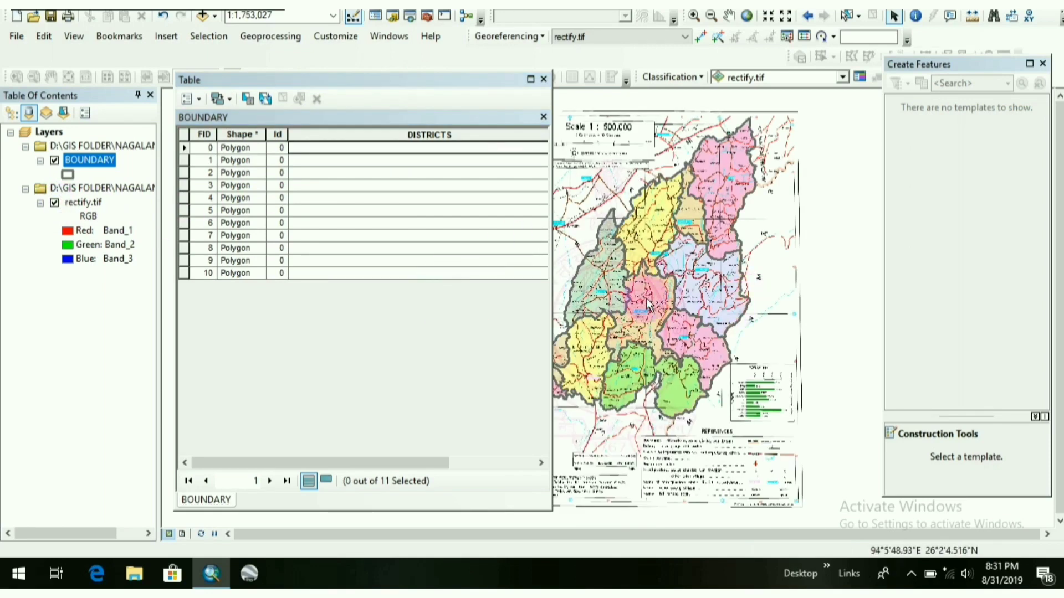
pyautogui.moveTo(332, 82); pyautogui.dragTo(324, 149)
# Step: Start editing the BOUNDARY layer and begin entering the first row's DISTRICTS value
pyautogui.click(329, 78)
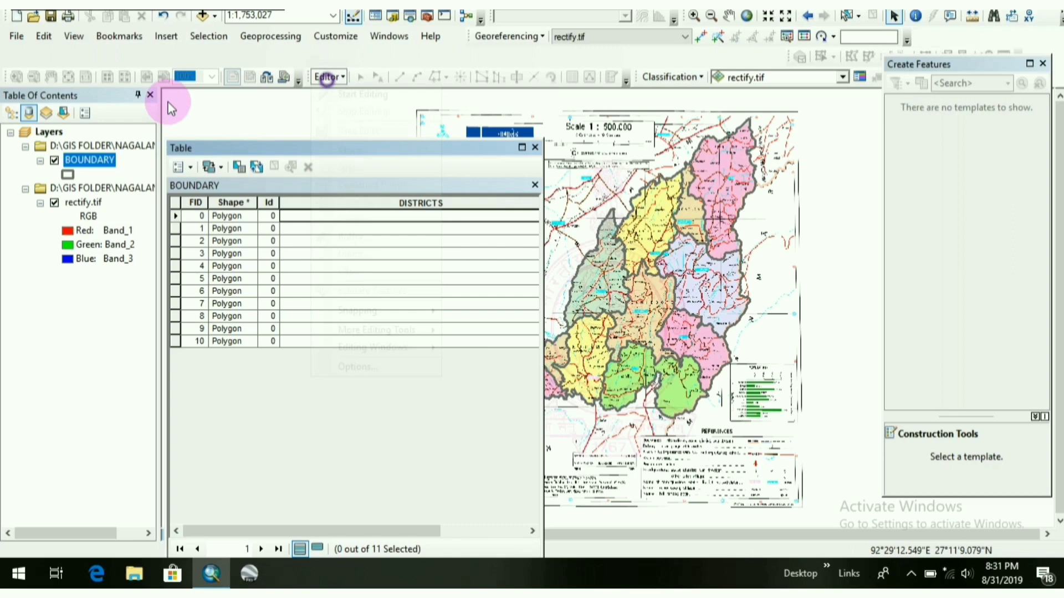
pyautogui.click(358, 94)
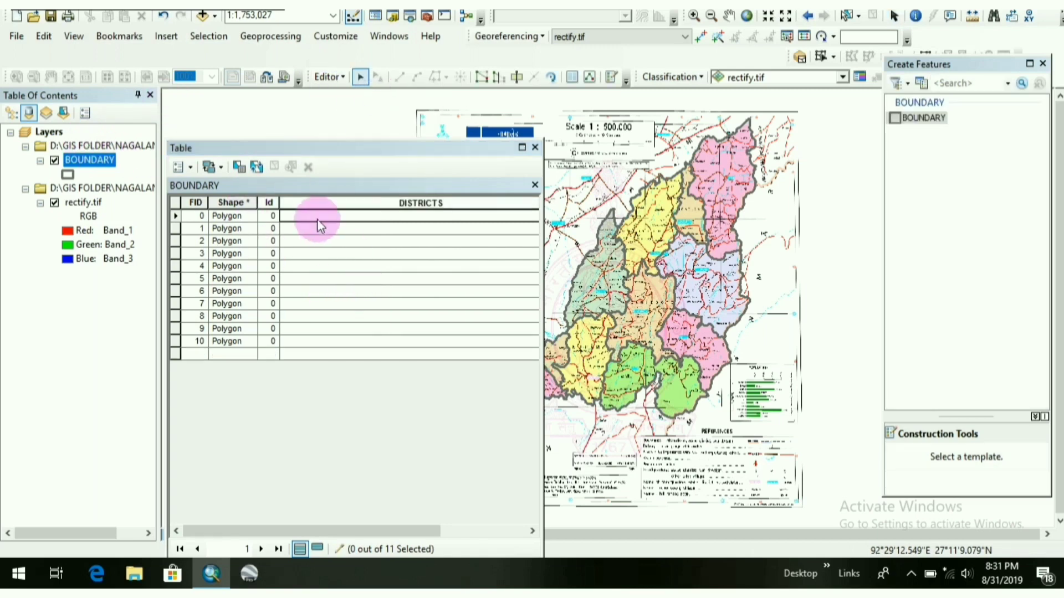
pyautogui.doubleClick(316, 218)
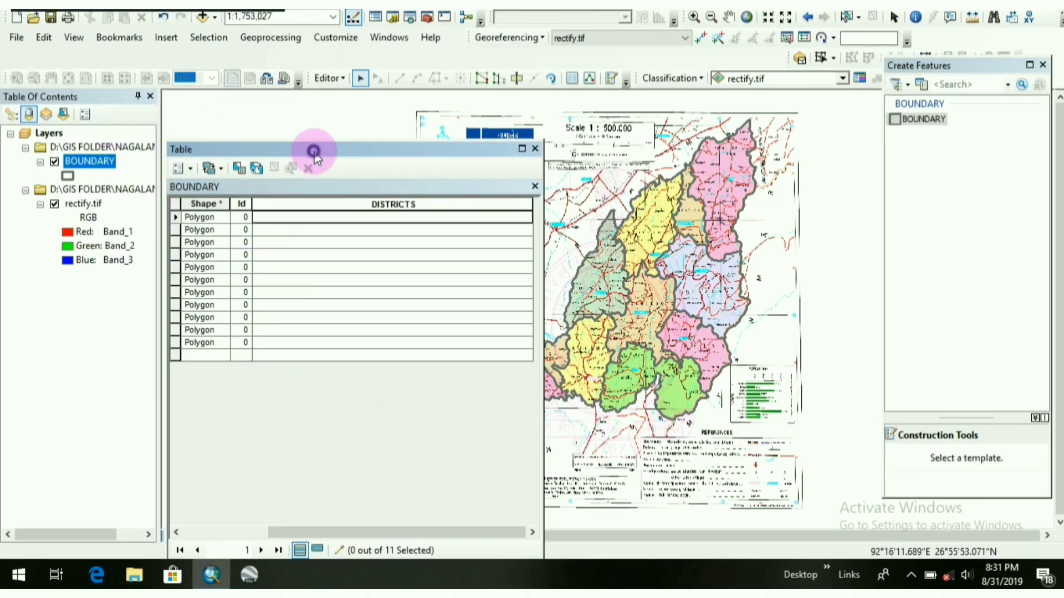
pyautogui.moveTo(312, 150); pyautogui.dragTo(277, 104)
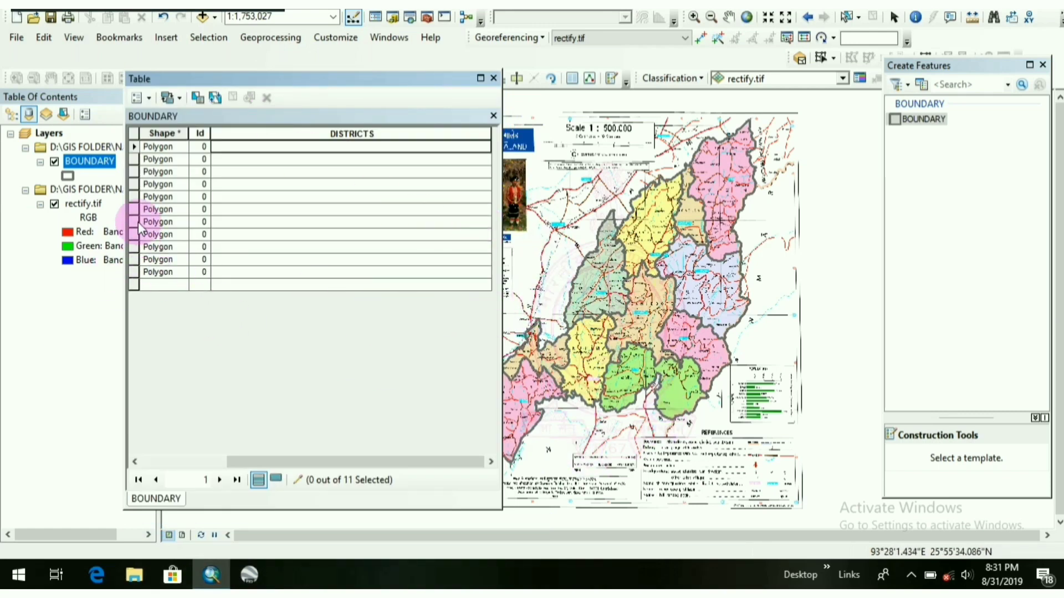
# Step: Zoom to the first polygon and enter Zunheboto as its DISTRICTS name
pyautogui.click(134, 147)
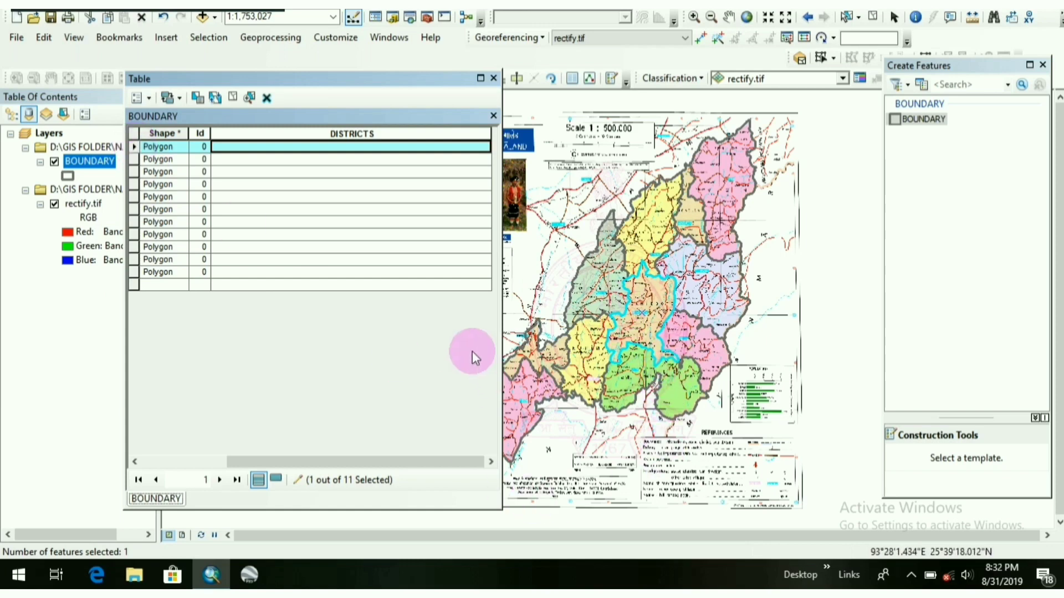
pyautogui.doubleClick(133, 146)
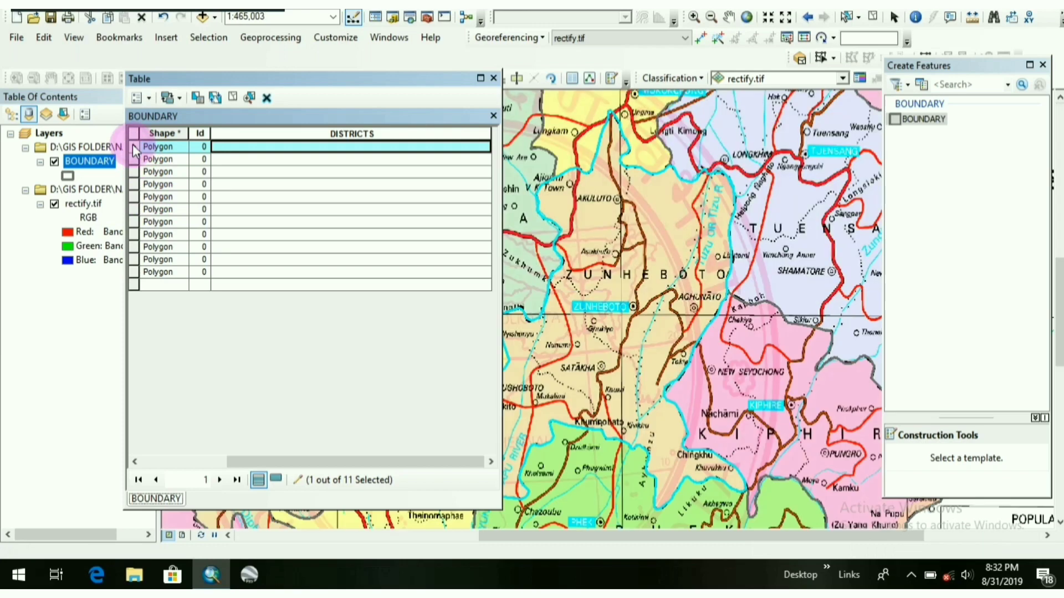
pyautogui.moveTo(316, 79); pyautogui.dragTo(222, 65)
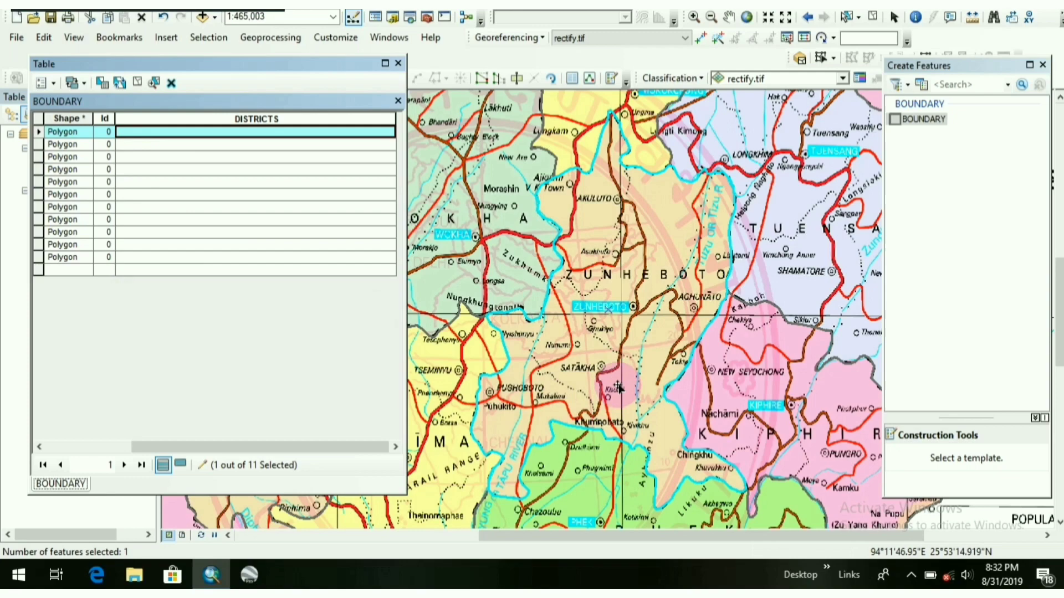
pyautogui.scroll(3, 618, 390)
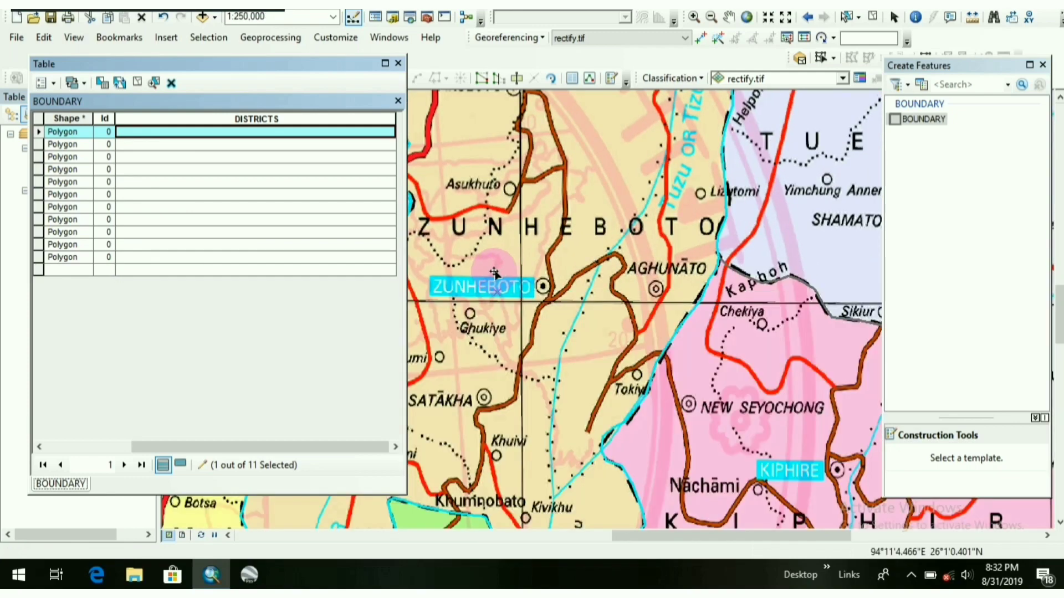
pyautogui.scroll(2, 495, 272)
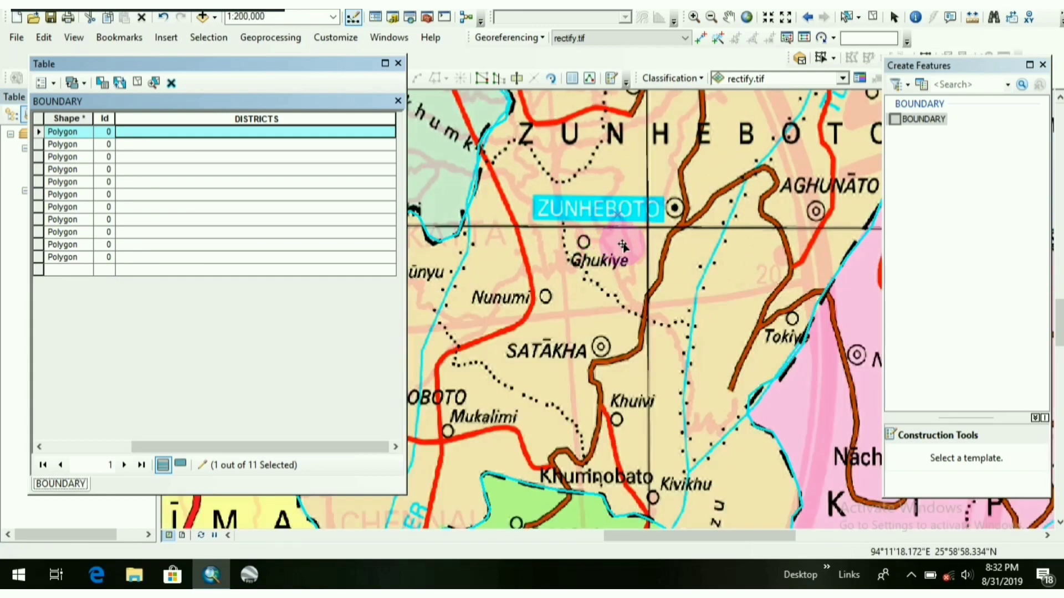
pyautogui.click(156, 148)
pyautogui.click(160, 133)
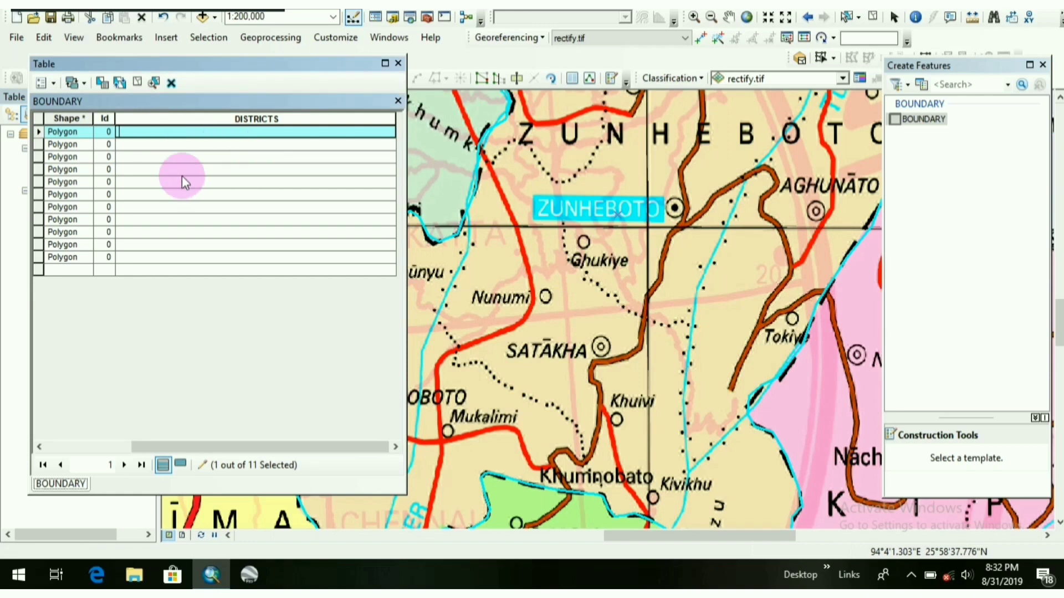
pyautogui.write('Zunh')
pyautogui.write('eboto')
# Step: Name the second and third polygons Peren and Dimapur after checking them on the map
pyautogui.click(38, 145)
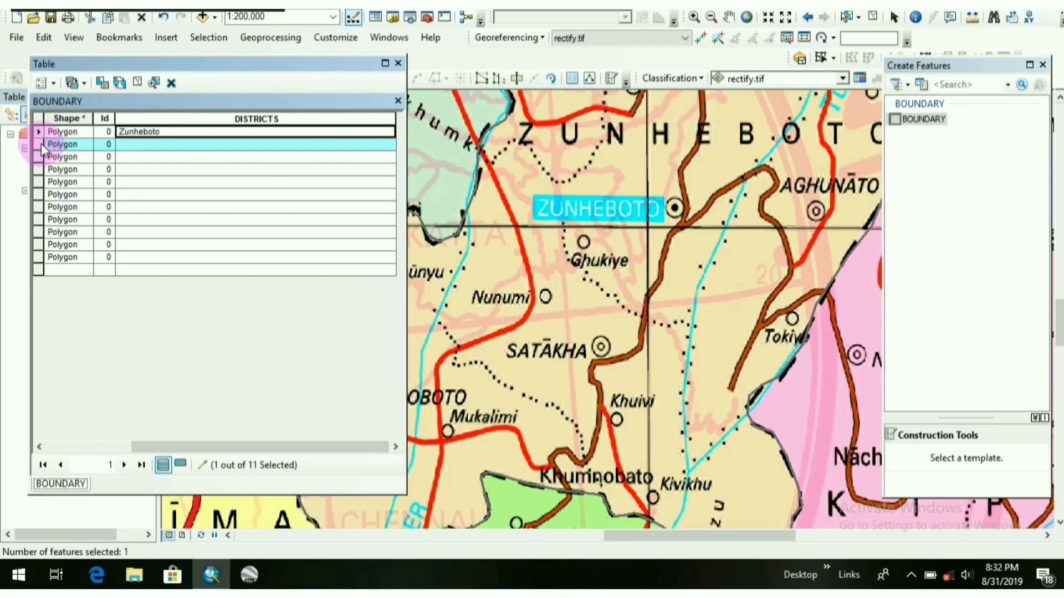
pyautogui.doubleClick(41, 144)
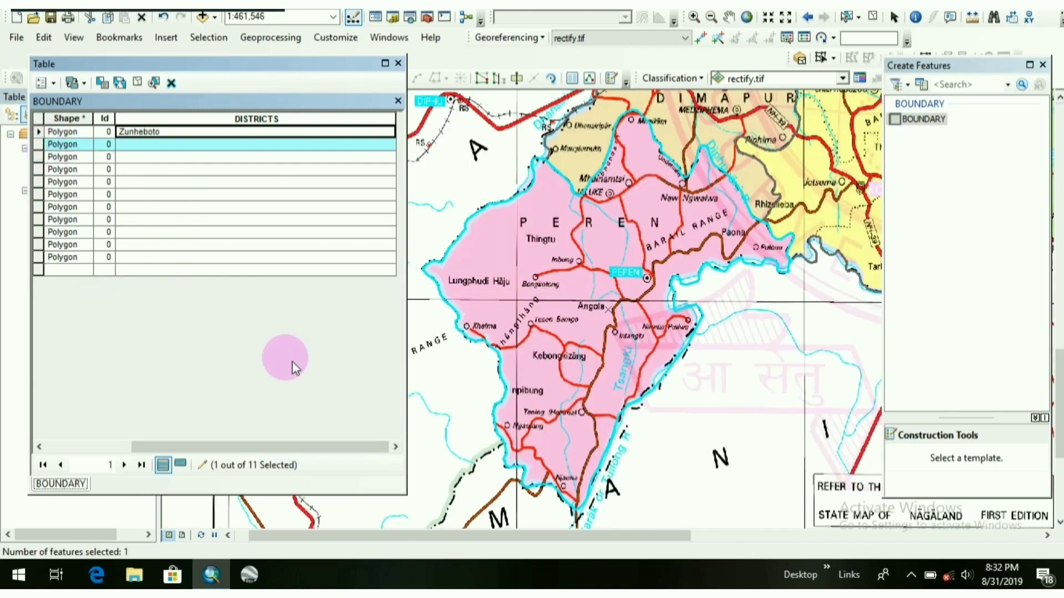
pyautogui.scroll(5, 659, 289)
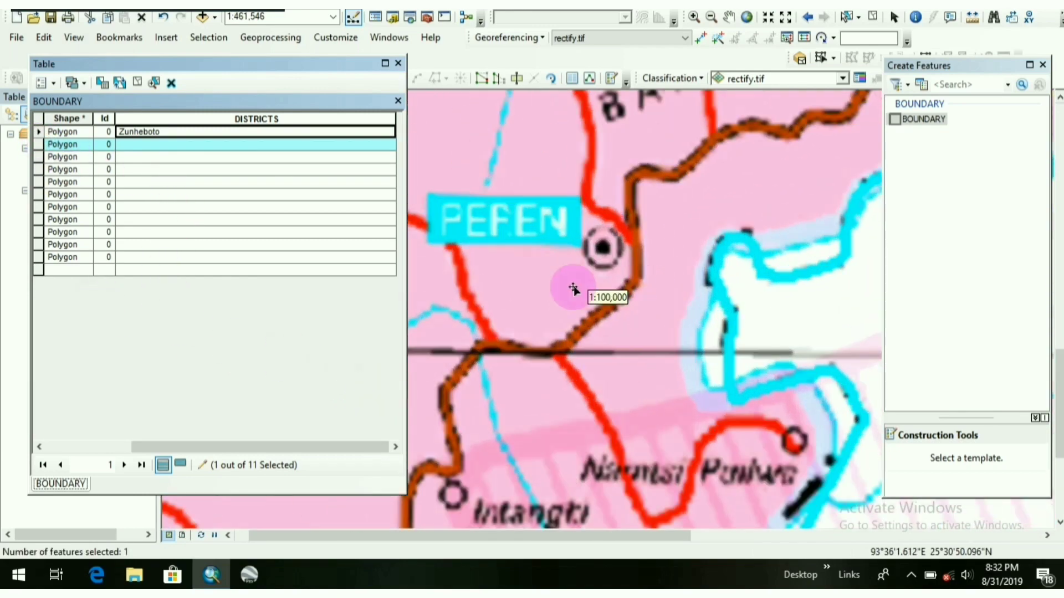
pyautogui.click(140, 144)
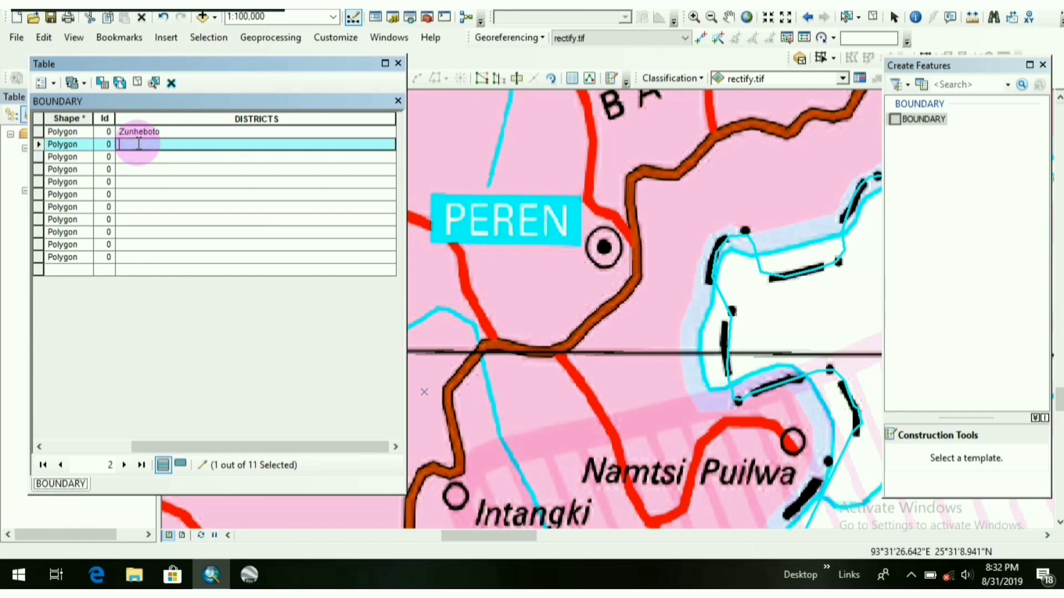
pyautogui.write('Peren')
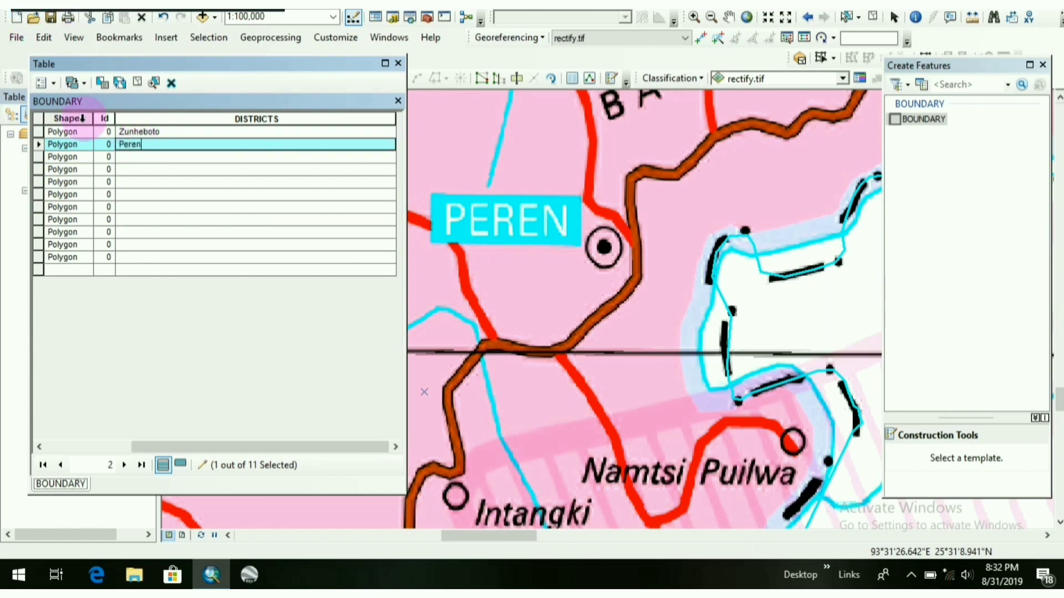
pyautogui.click(38, 156)
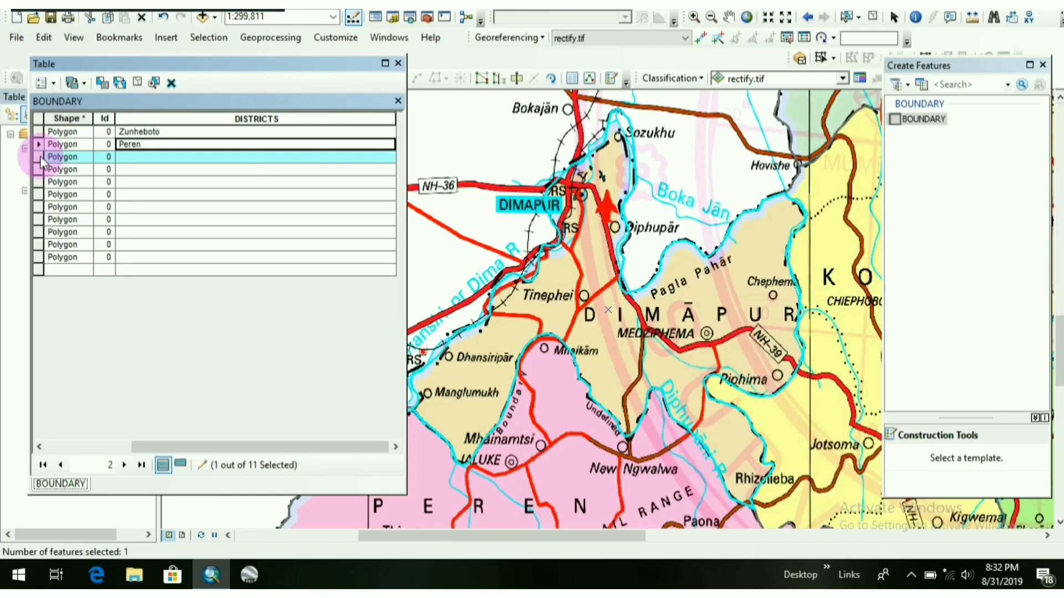
pyautogui.click(124, 158)
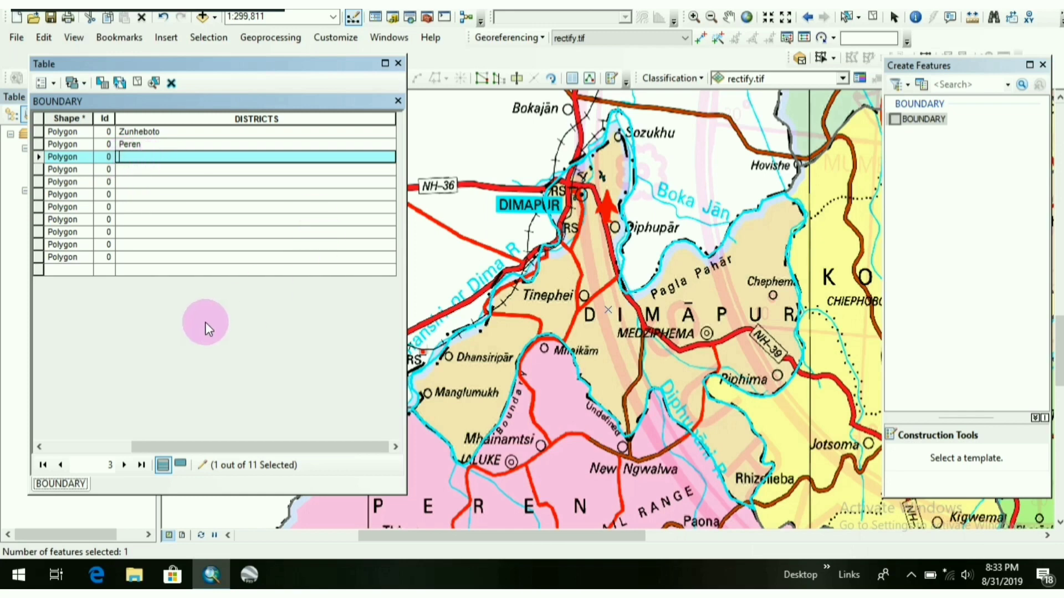
pyautogui.write('Dimap')
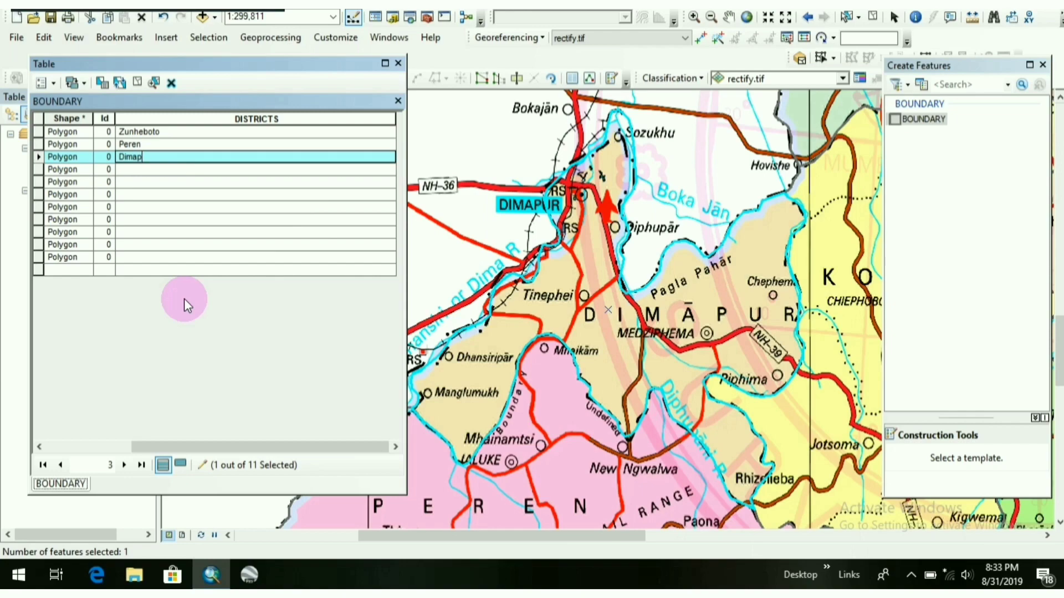
pyautogui.write('ur')
# Step: Name the fourth polygon Wokha and begin the fifth polygon's district name
pyautogui.click(38, 170)
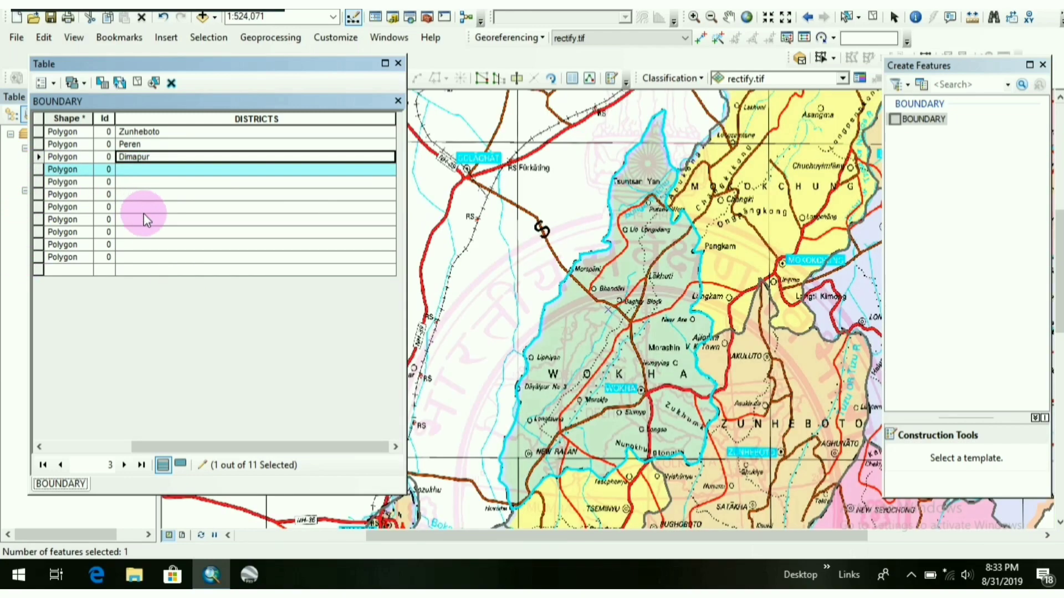
pyautogui.scroll(3, 674, 432)
pyautogui.scroll(2, 673, 432)
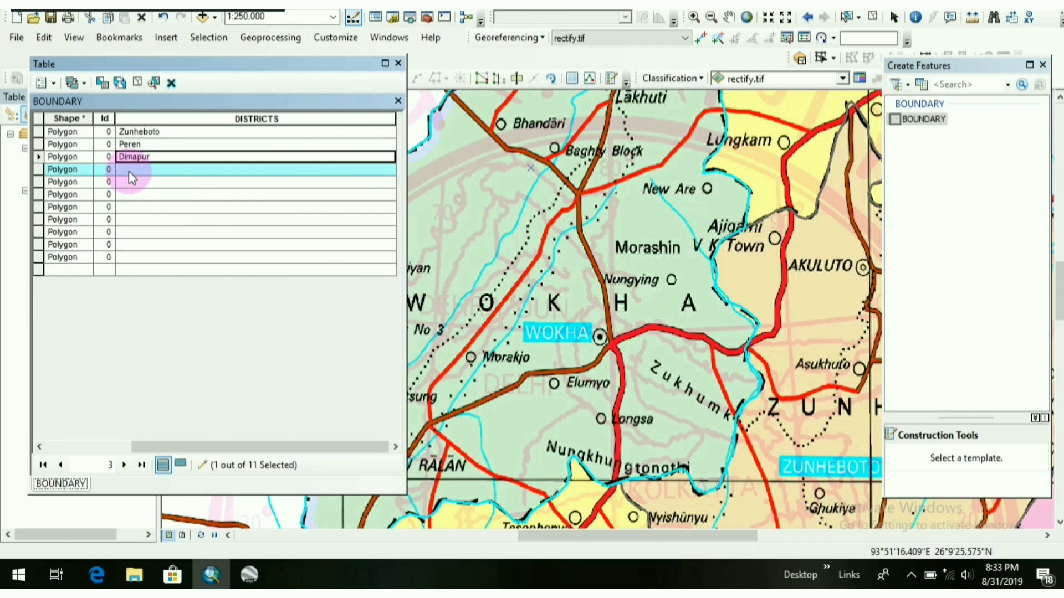
pyautogui.moveTo(602, 458); pyautogui.dragTo(603, 375)
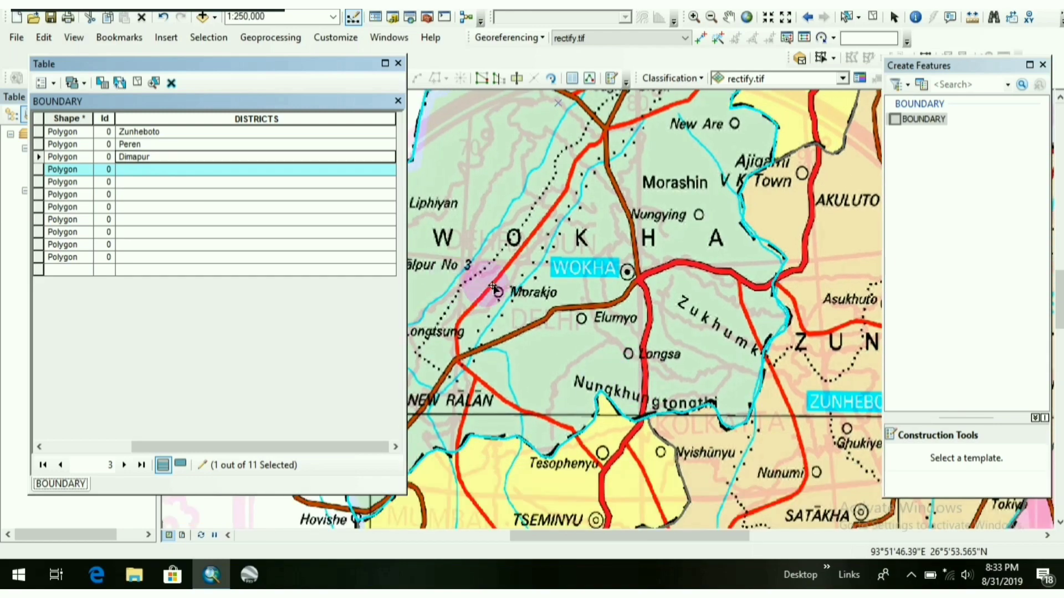
pyautogui.scroll(1, 585, 293)
pyautogui.click(108, 169)
pyautogui.write('Wo')
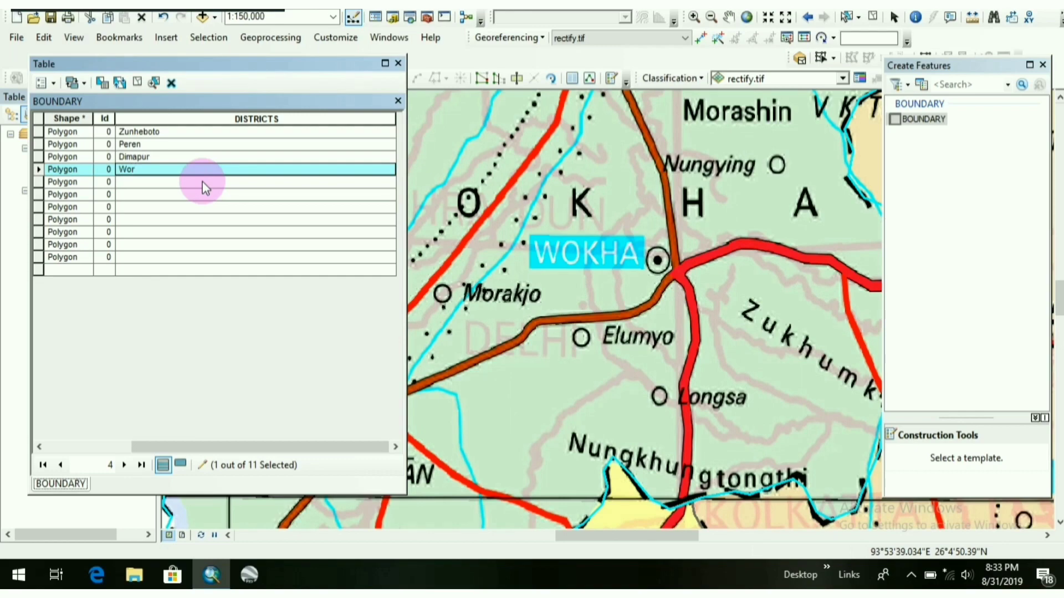
pyautogui.write('kha')
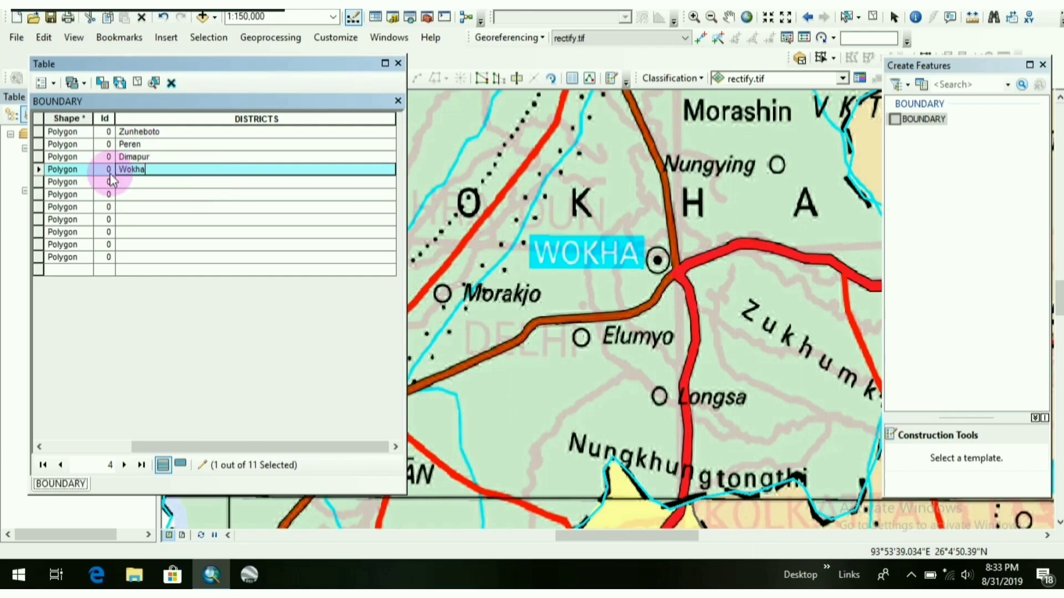
pyautogui.click(38, 181)
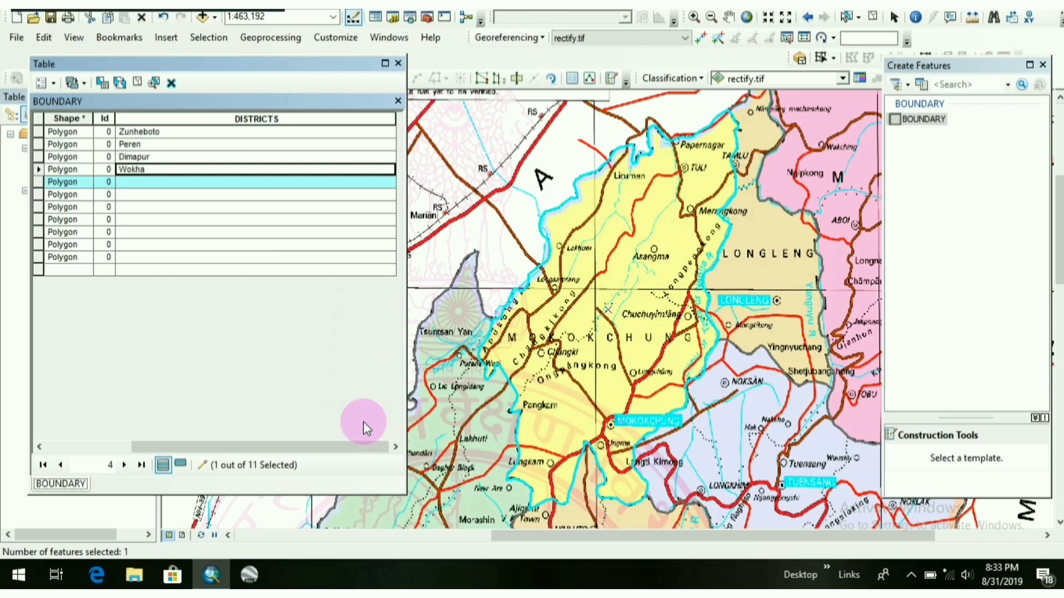
pyautogui.scroll(2, 631, 357)
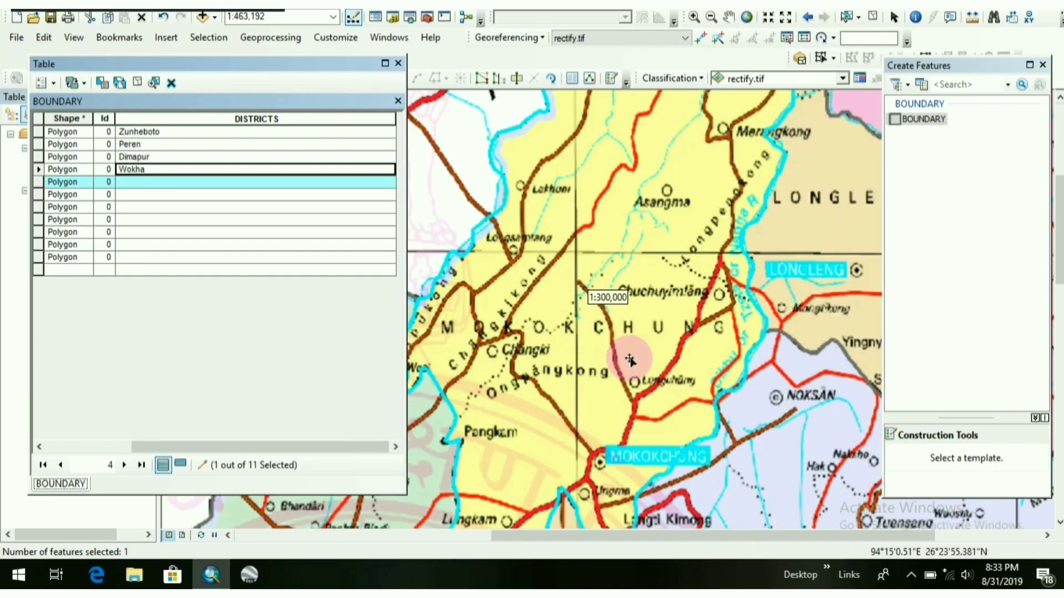
pyautogui.click(129, 182)
pyautogui.write('Mokokchun')
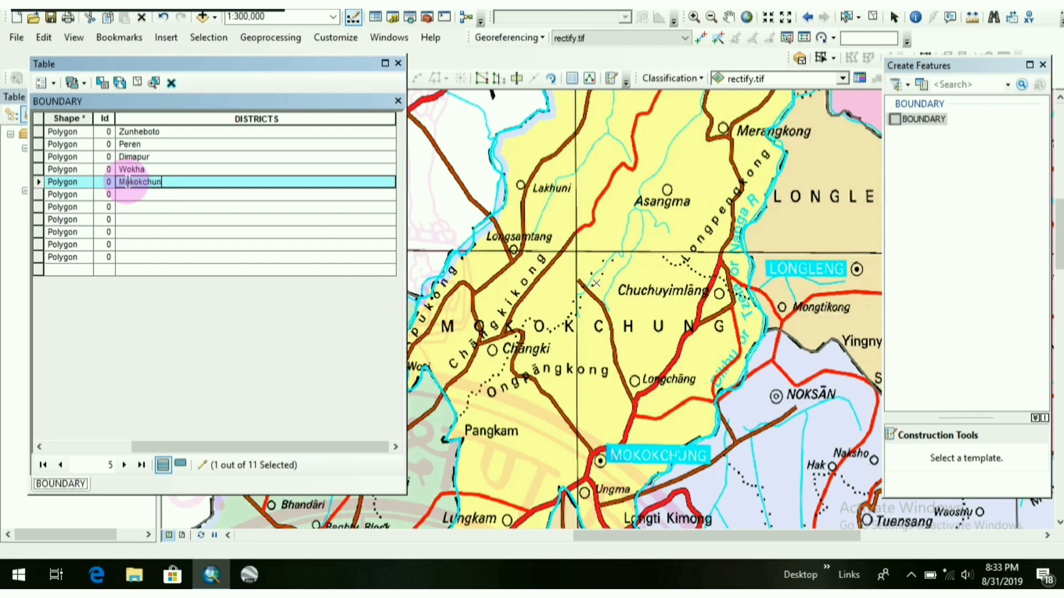
pyautogui.write('g')
# Step: Enter Mokokchung, Mon, Longleng and Kohima for the fifth to eighth records
pyautogui.click(39, 193)
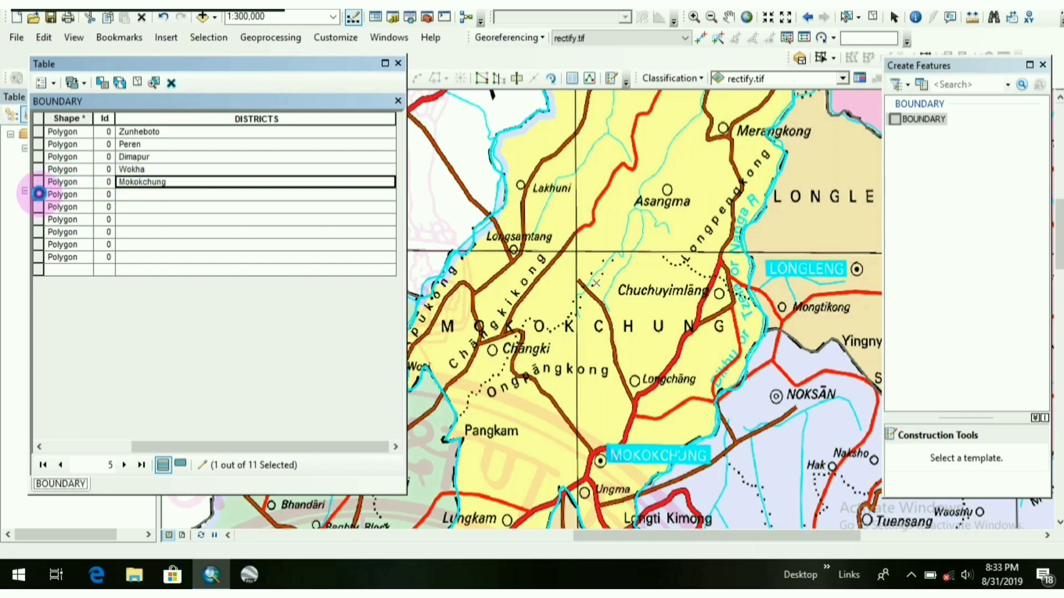
pyautogui.scroll(2, 690, 394)
pyautogui.click(172, 195)
pyautogui.write('Mon')
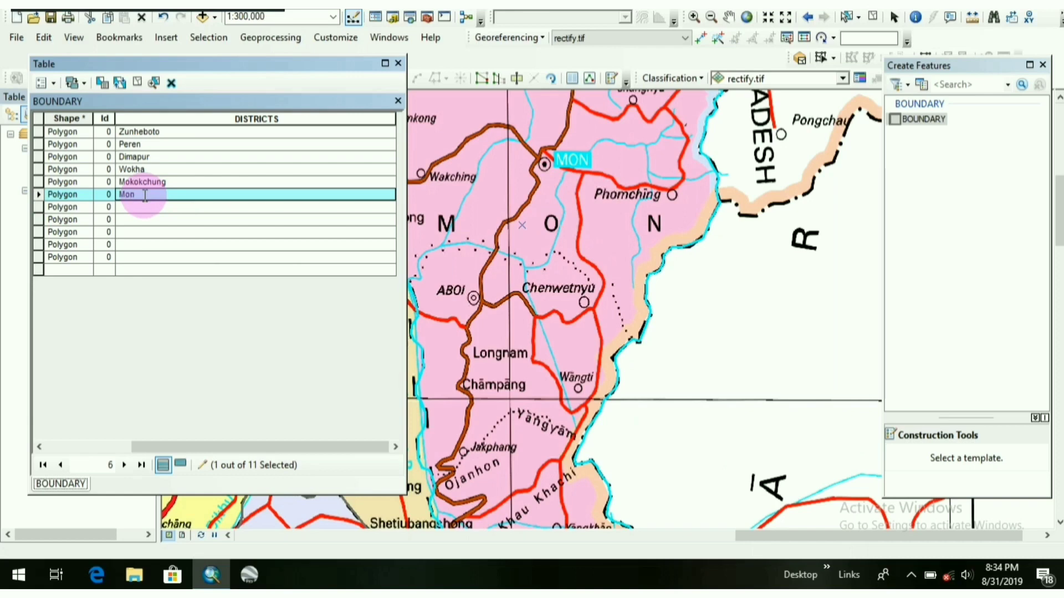
pyautogui.click(39, 207)
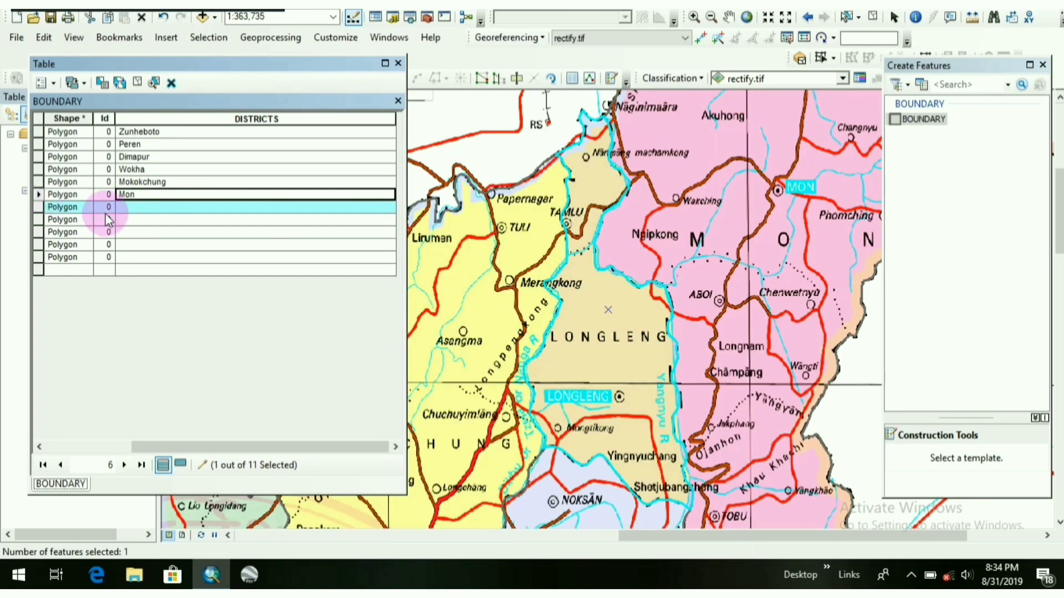
pyautogui.click(153, 207)
pyautogui.write('ng')
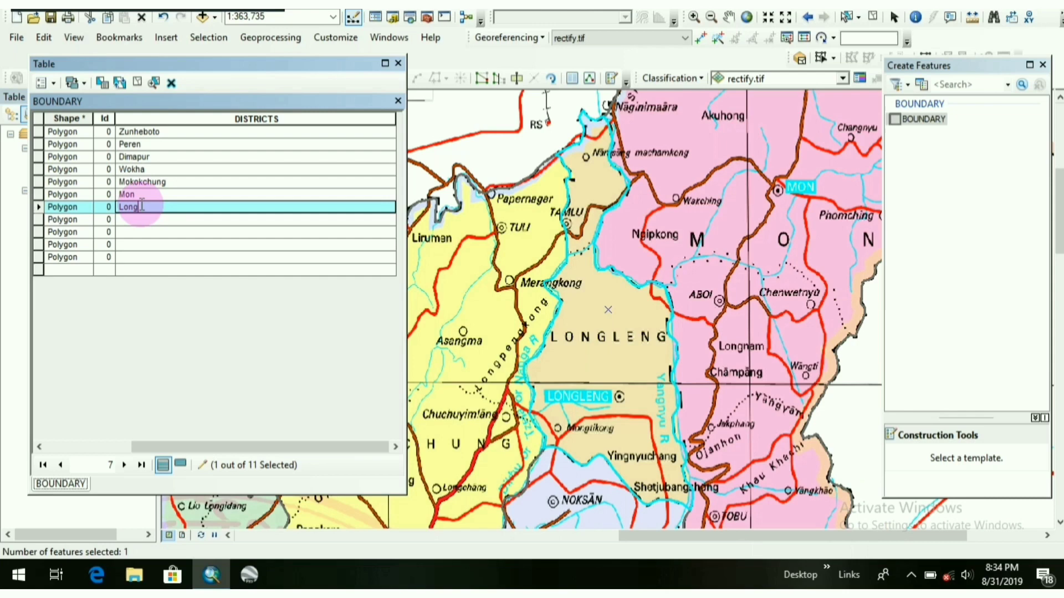
pyautogui.write('leng')
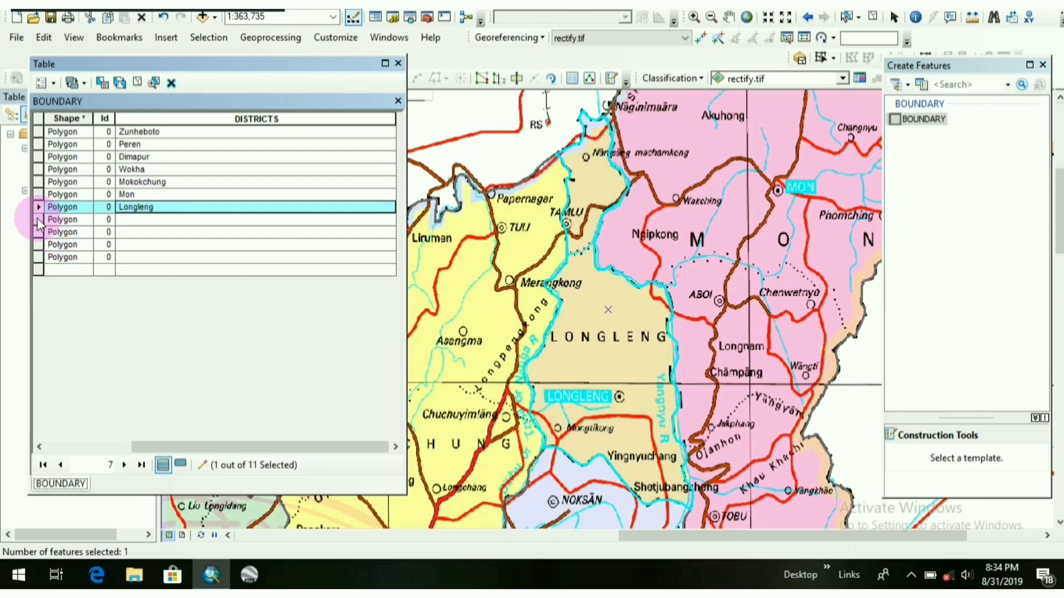
pyautogui.click(38, 220)
pyautogui.click(153, 220)
pyautogui.write('Kohima')
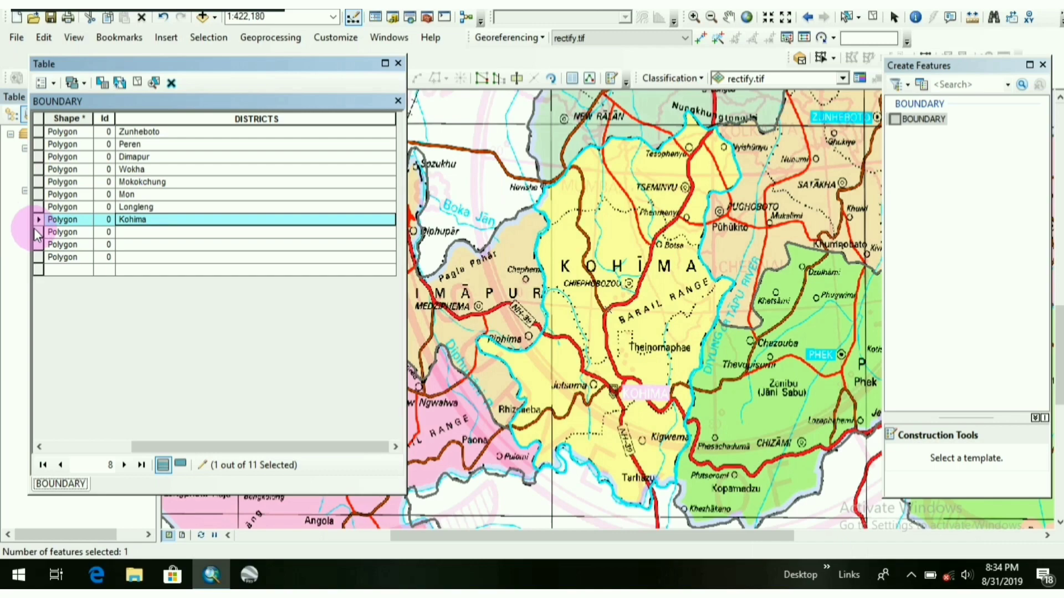
# Step: Enter Phek, Tuensang and Kiphire for the last records, then clear the selection
pyautogui.click(38, 232)
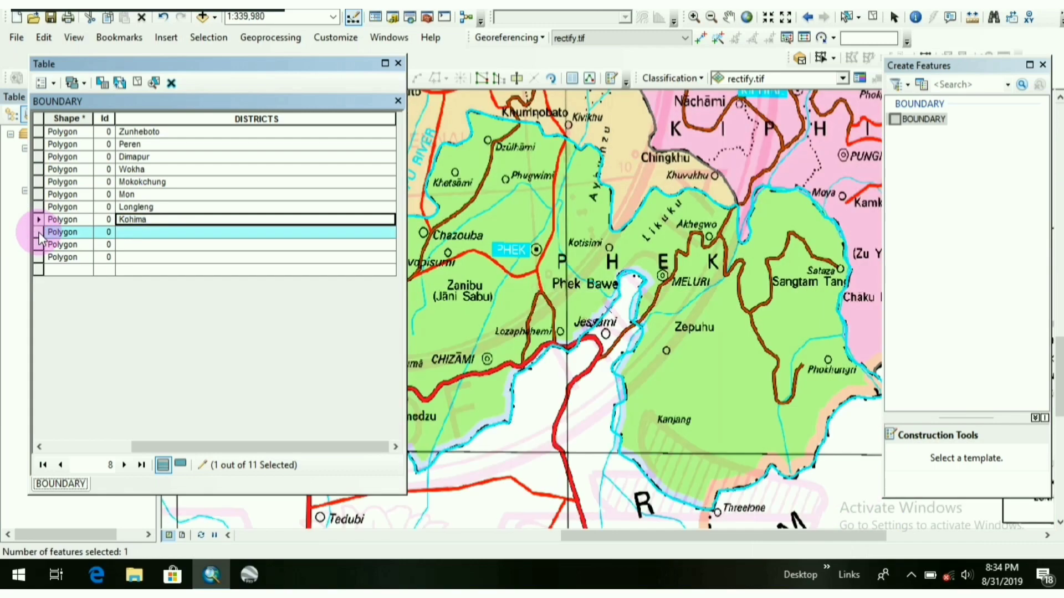
pyautogui.click(137, 232)
pyautogui.write('Phek')
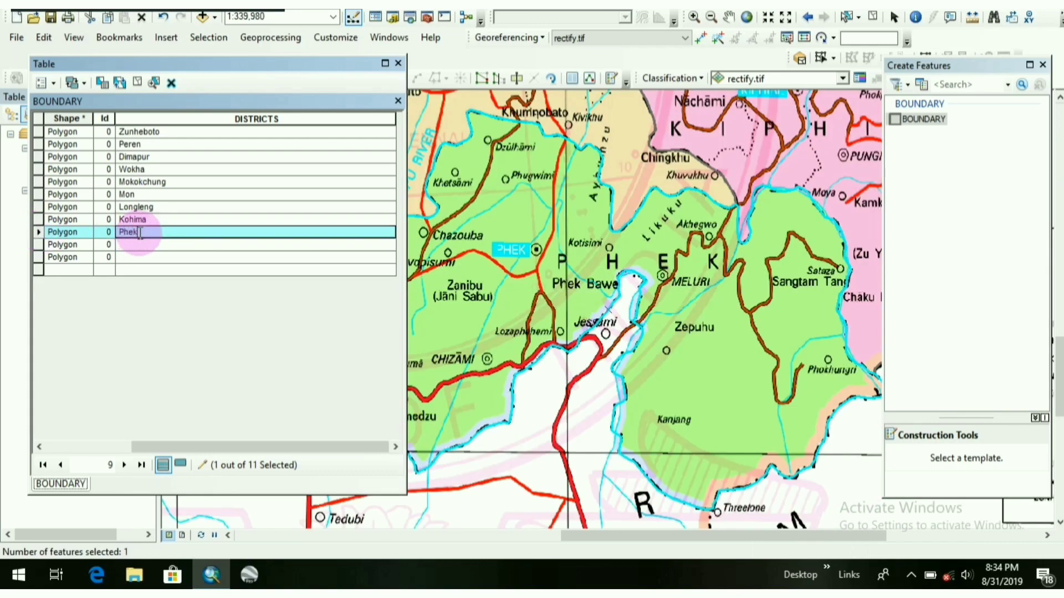
pyautogui.click(39, 244)
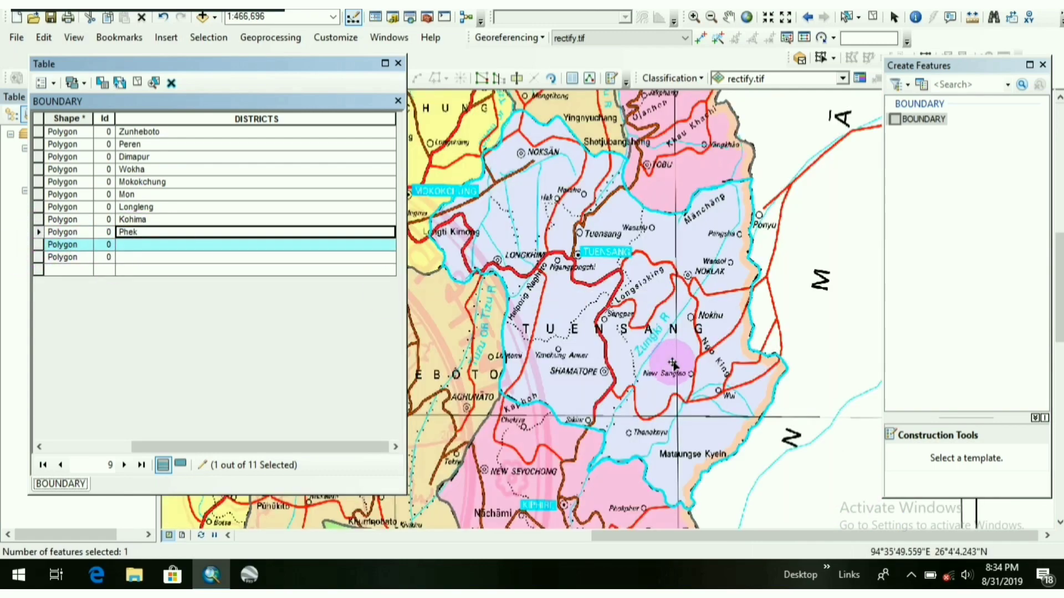
pyautogui.click(154, 244)
pyautogui.write('Tuens')
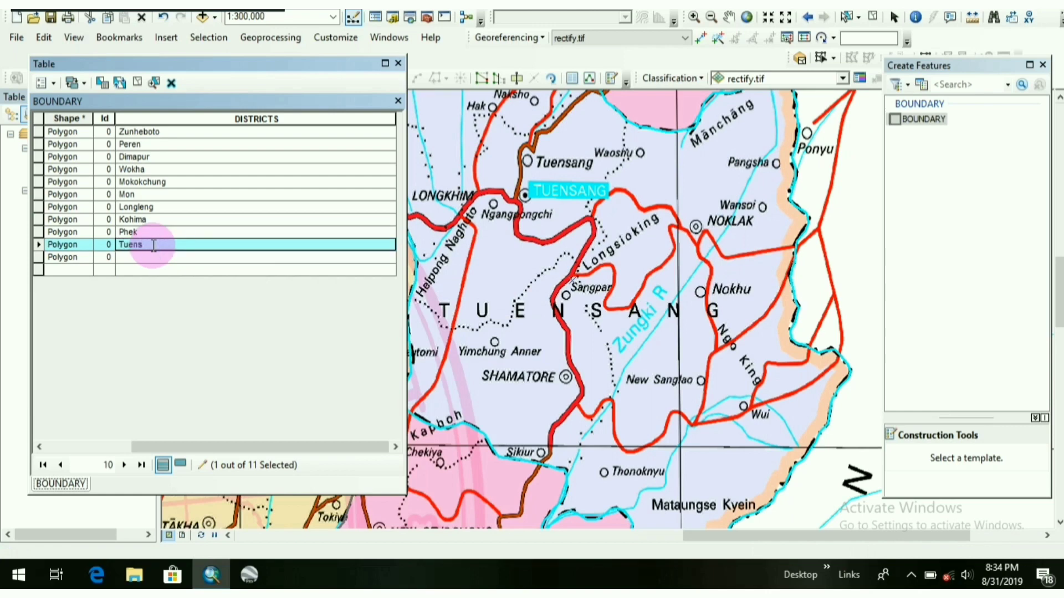
pyautogui.write('ang')
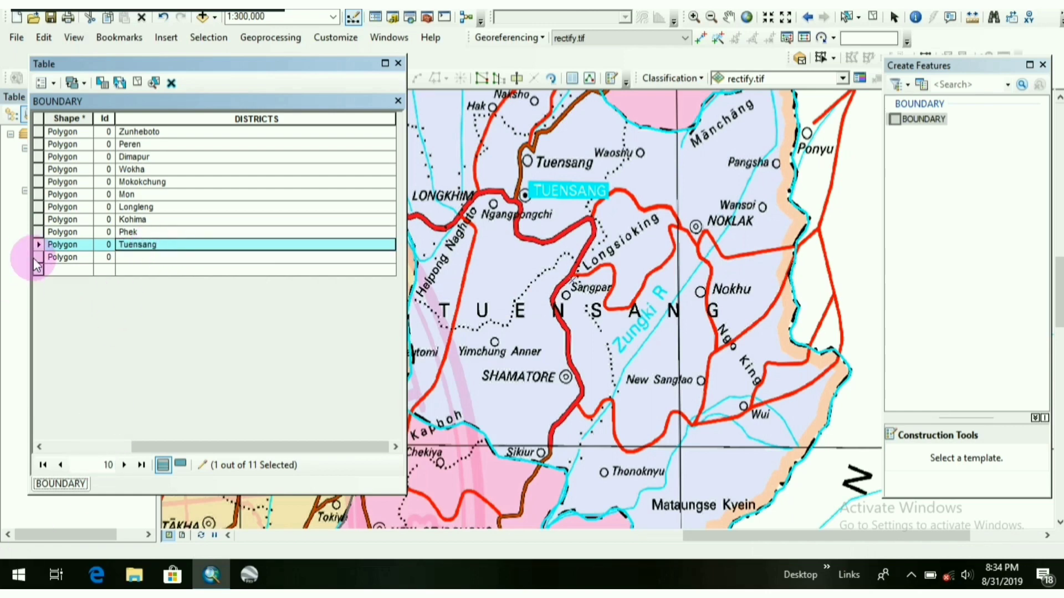
pyautogui.click(38, 257)
pyautogui.scroll(2, 629, 342)
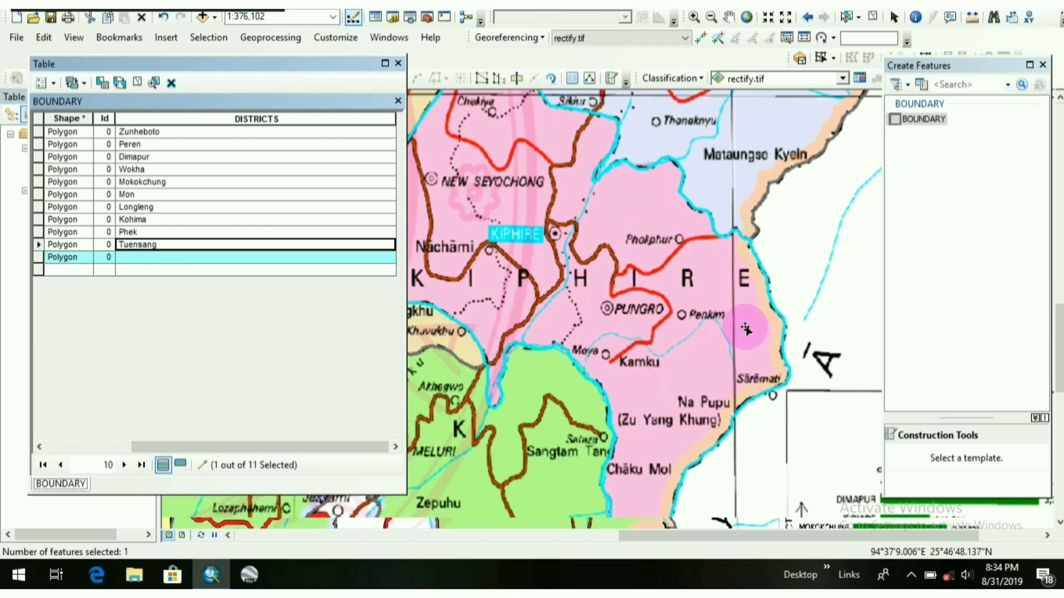
pyautogui.scroll(-1, 628, 343)
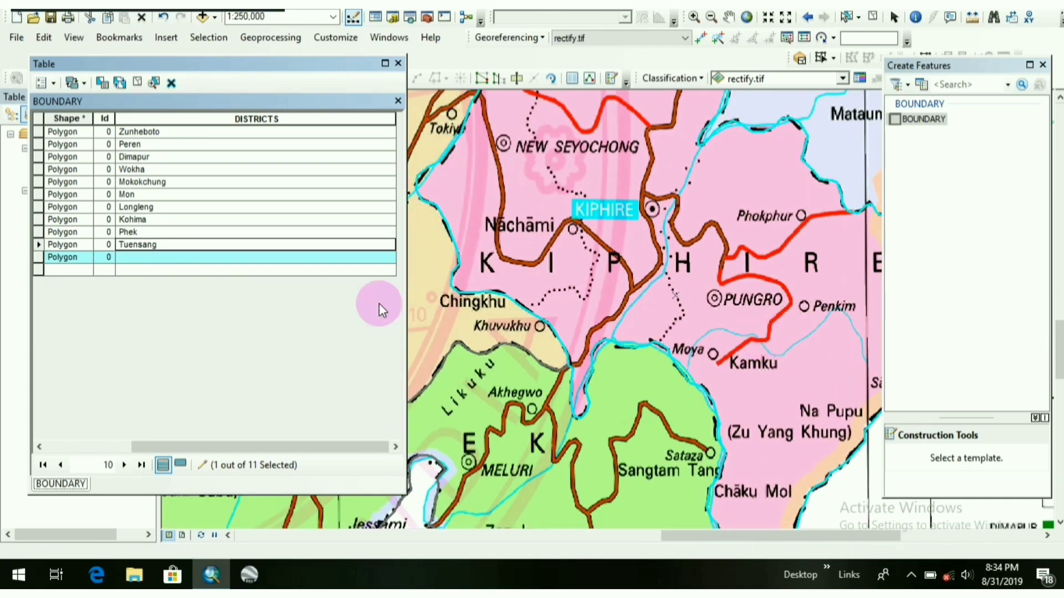
pyautogui.click(179, 258)
pyautogui.write('Kiphir')
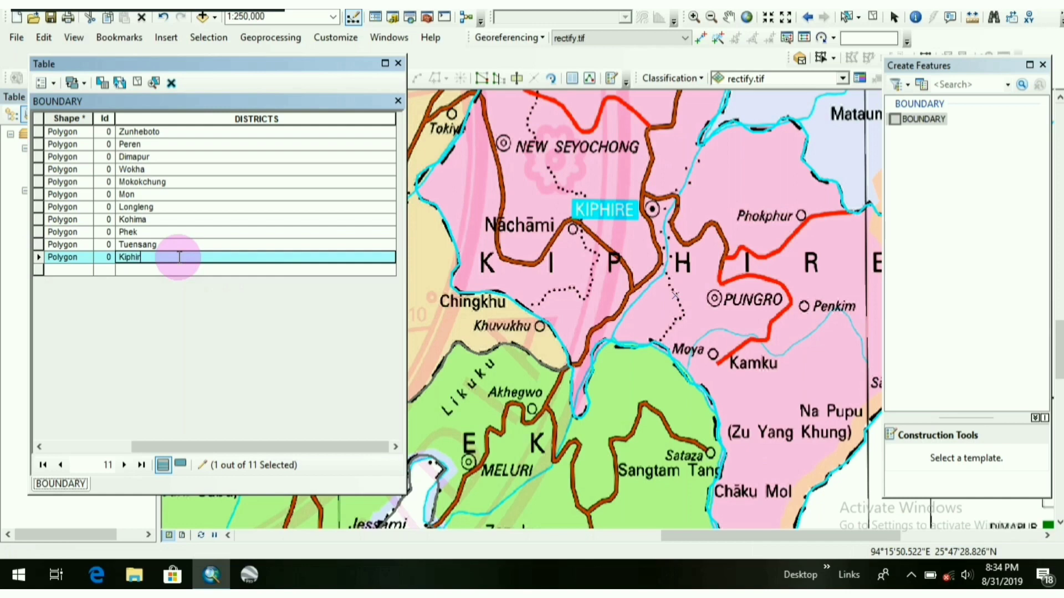
pyautogui.write('e')
pyautogui.press('Return')
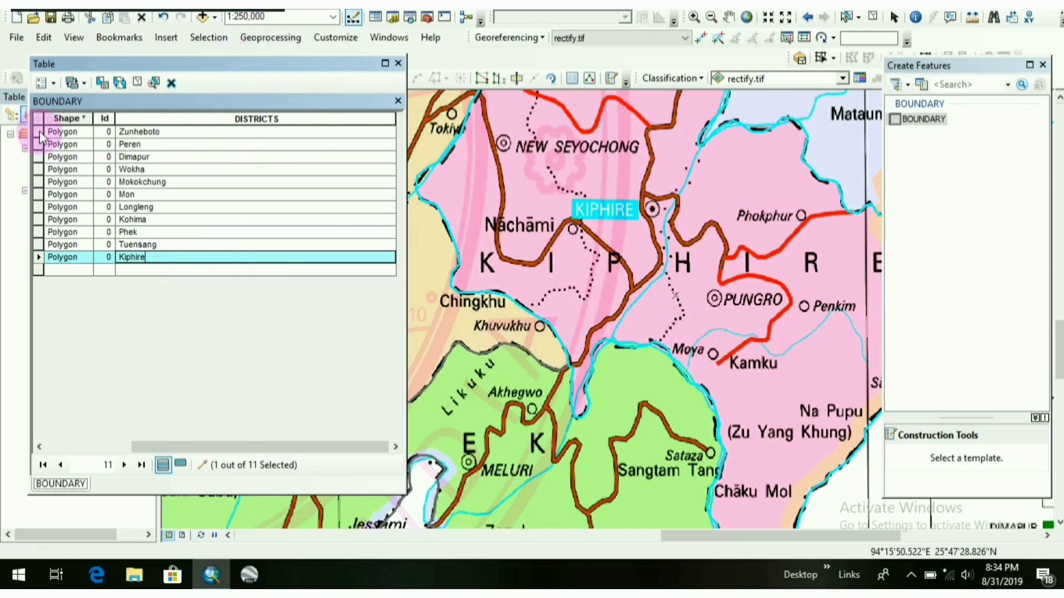
pyautogui.click(42, 124)
pyautogui.click(169, 244)
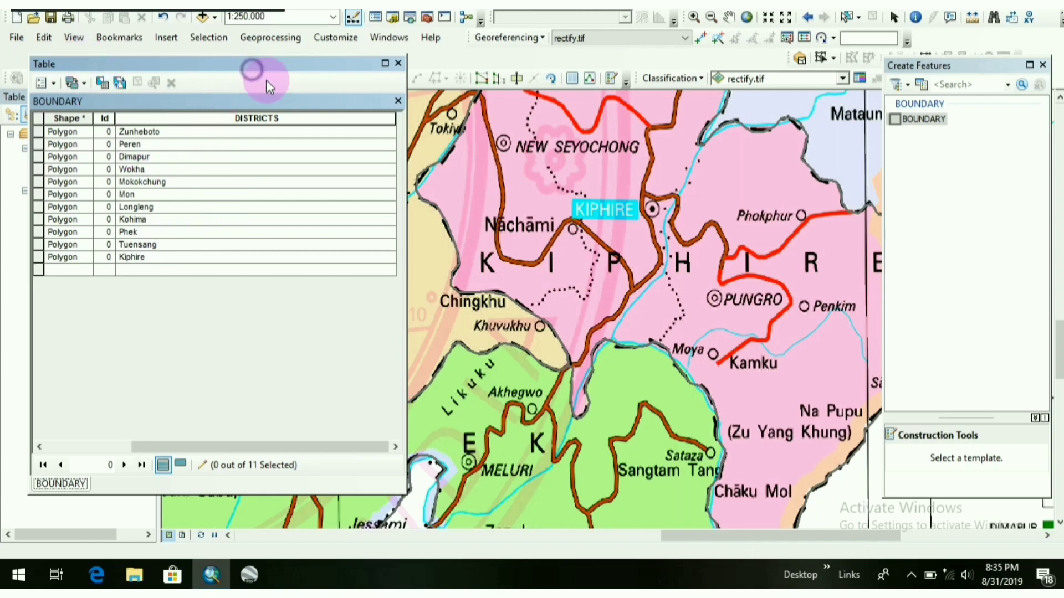
# Step: Save the district-name edits, stop editing and close the attribute table
pyautogui.moveTo(266, 80); pyautogui.dragTo(345, 152)
pyautogui.click(330, 77)
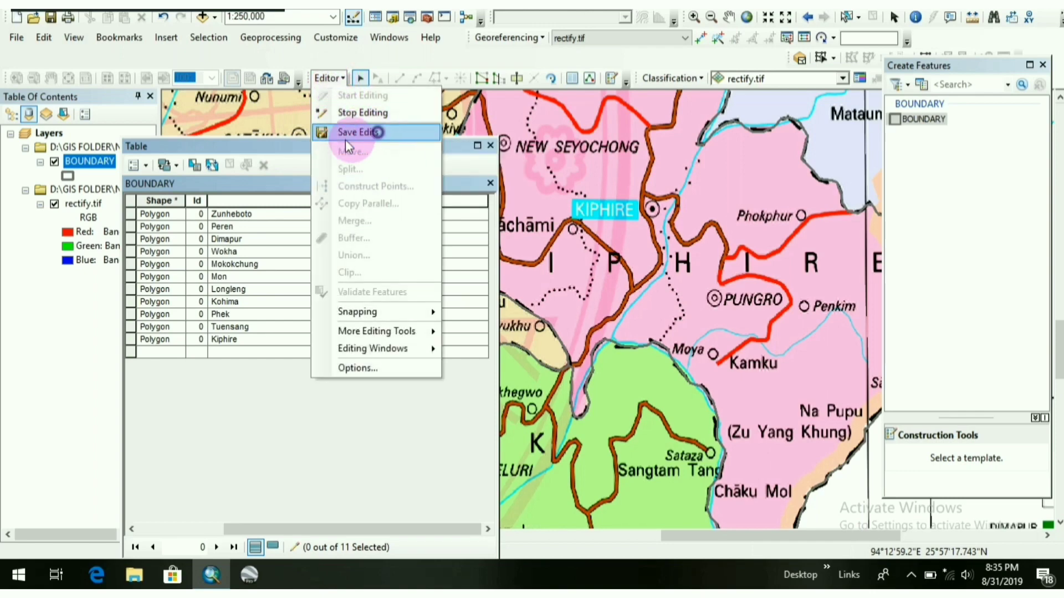
pyautogui.click(357, 133)
pyautogui.click(329, 78)
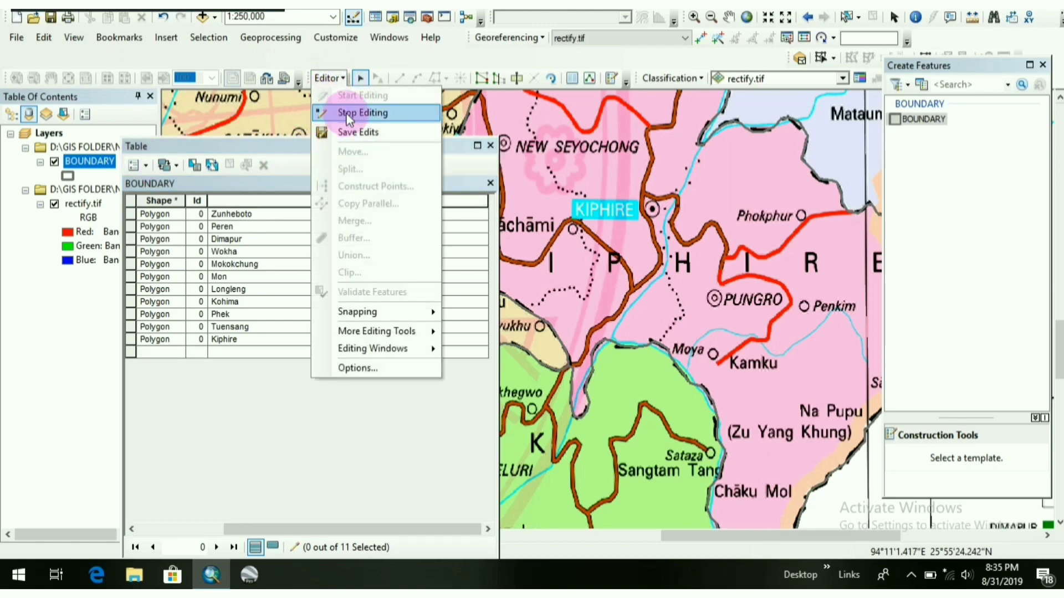
pyautogui.click(361, 112)
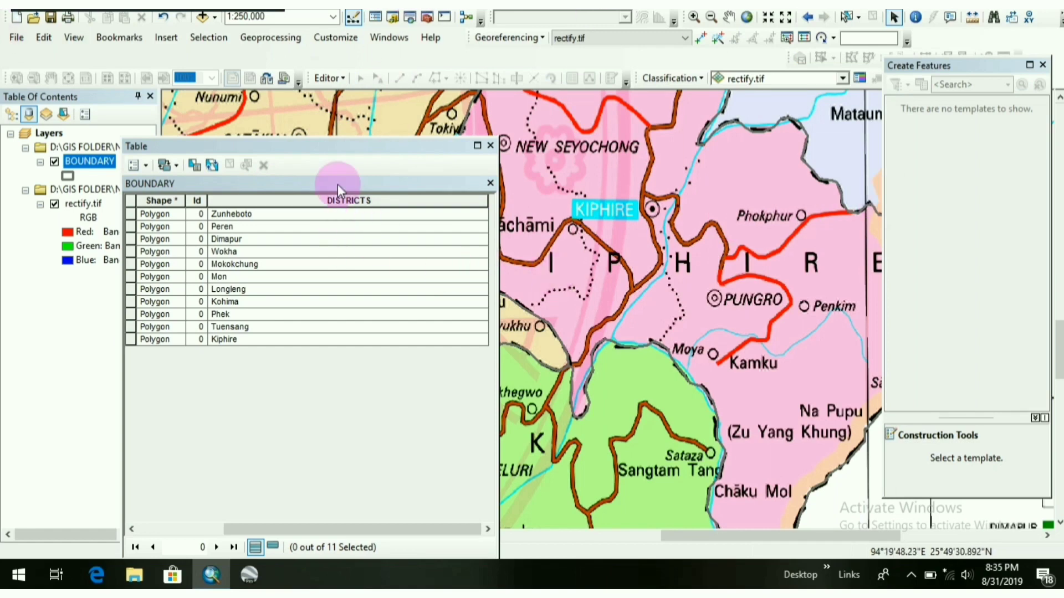
pyautogui.moveTo(315, 147); pyautogui.dragTo(383, 60)
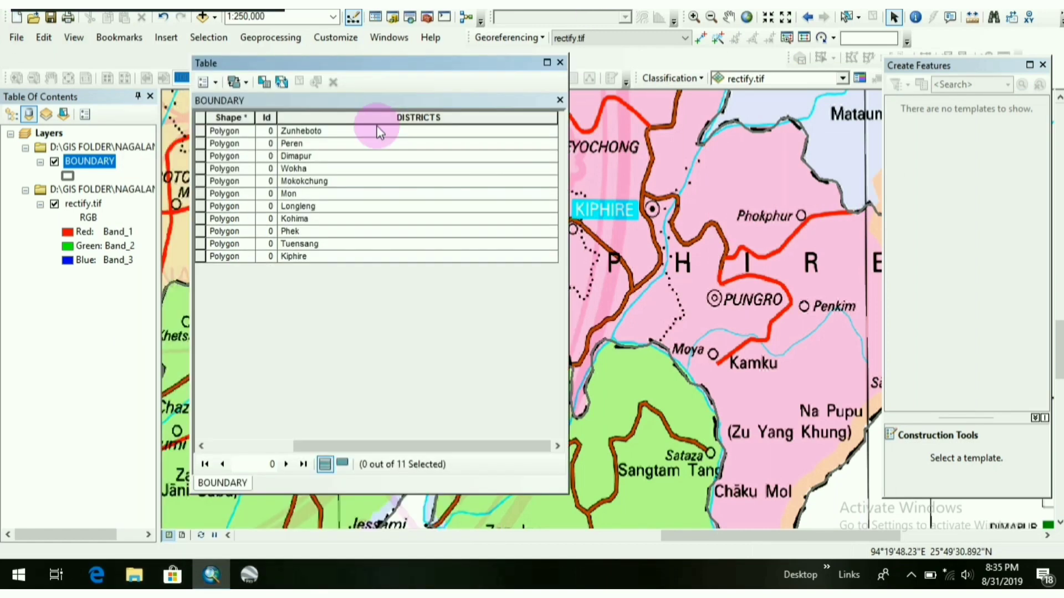
pyautogui.click(551, 99)
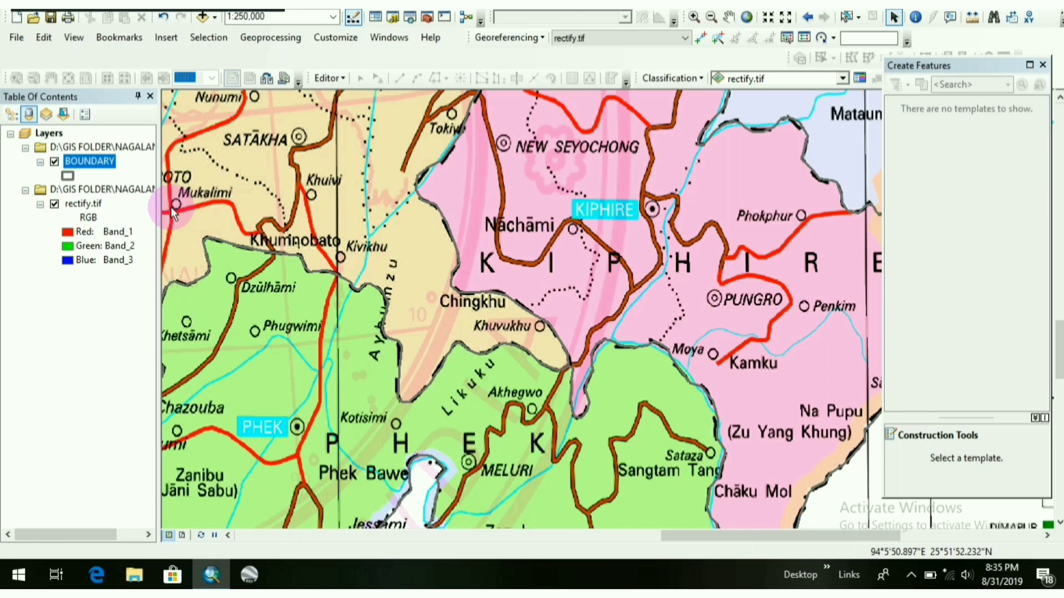
# Step: Bring up the BOUNDARY layer's Properties, showing labels off and using the Id field
pyautogui.rightClick(91, 162)
pyautogui.moveTo(144, 354)
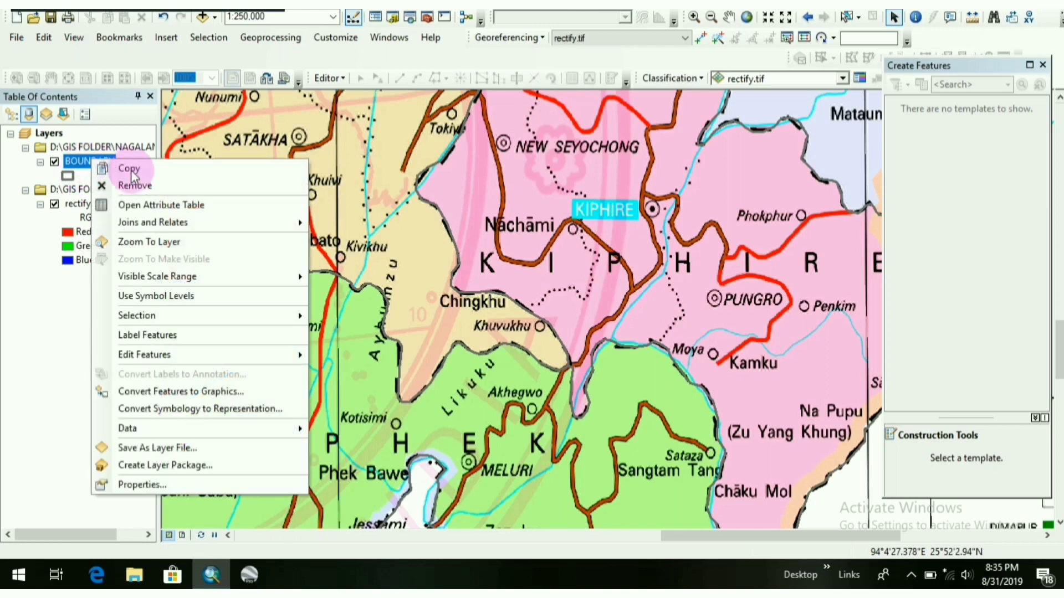
pyautogui.click(197, 487)
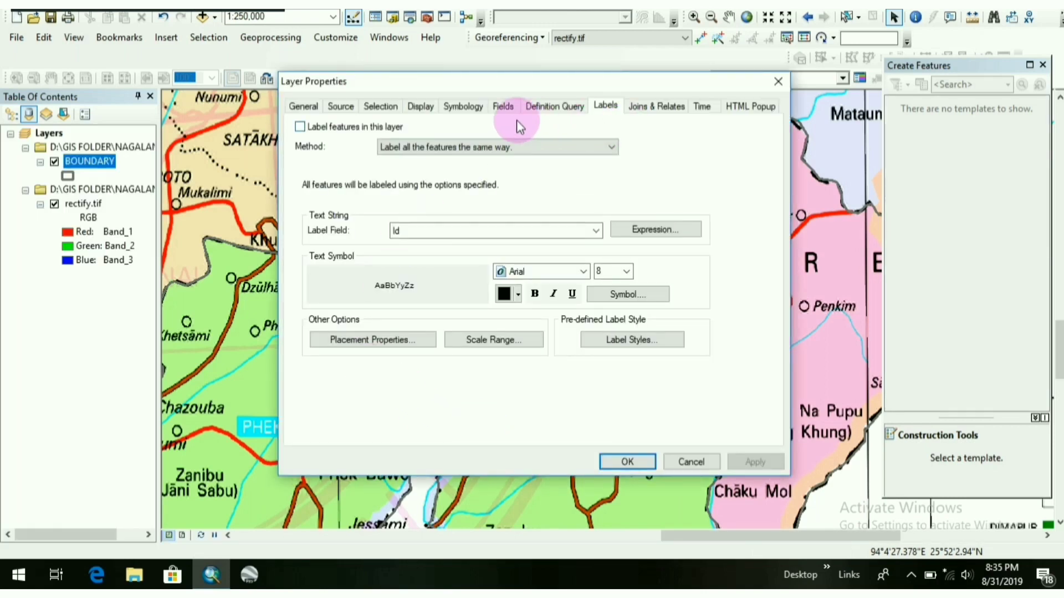
pyautogui.click(775, 81)
pyautogui.rightClick(89, 163)
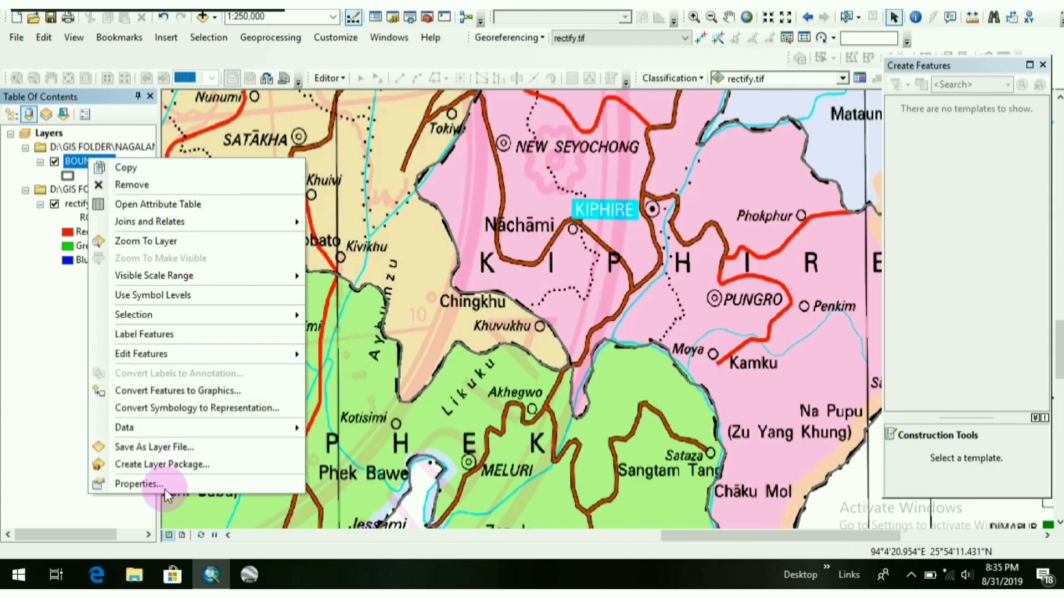
pyautogui.rightClick(80, 163)
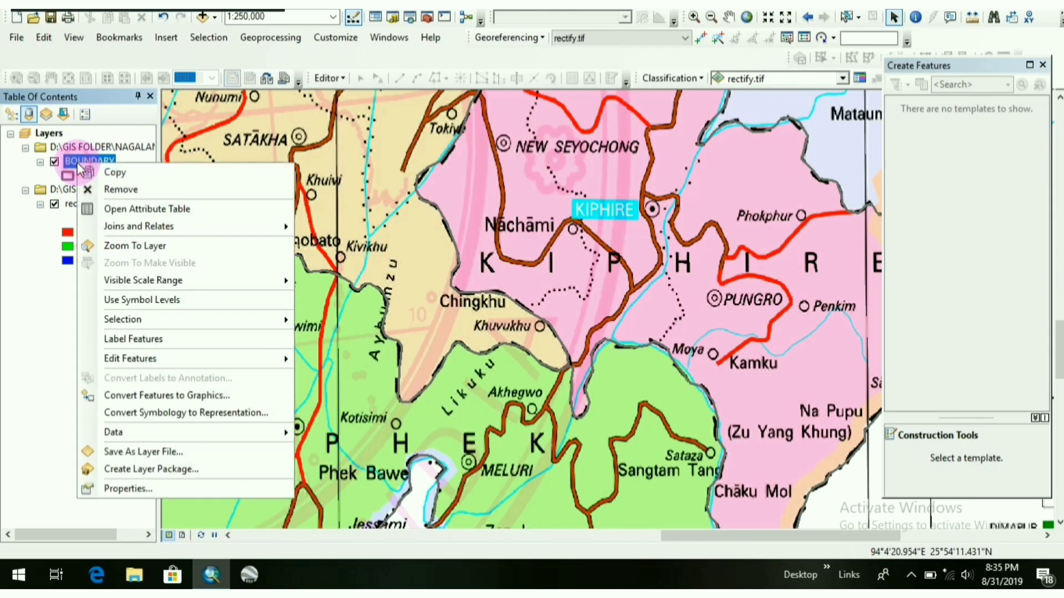
pyautogui.click(172, 492)
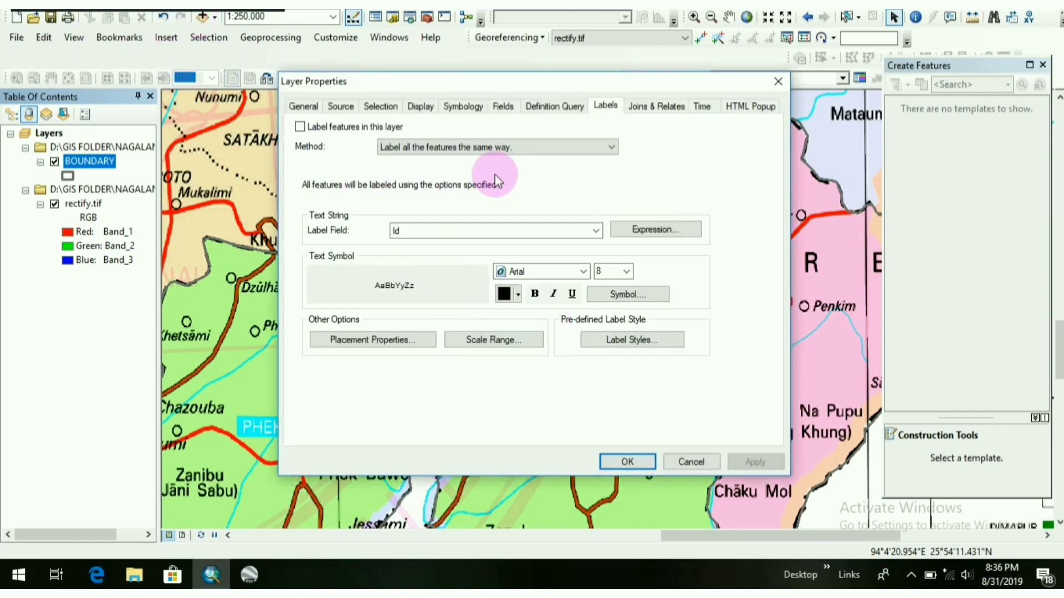
# Step: Choose the DISTRICTS field as the label text for the district layer
pyautogui.click(302, 105)
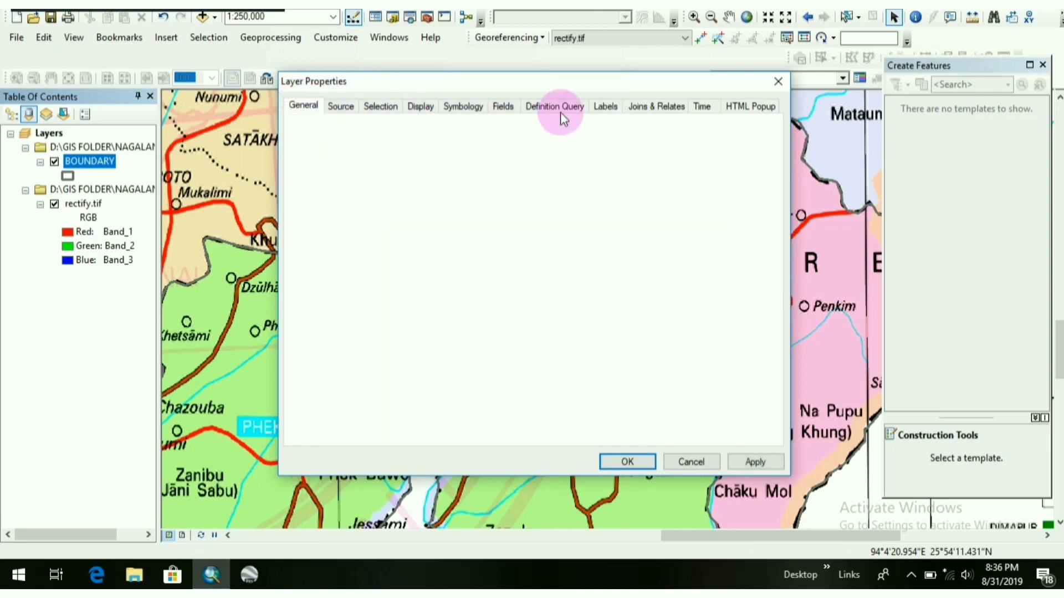
pyautogui.click(605, 105)
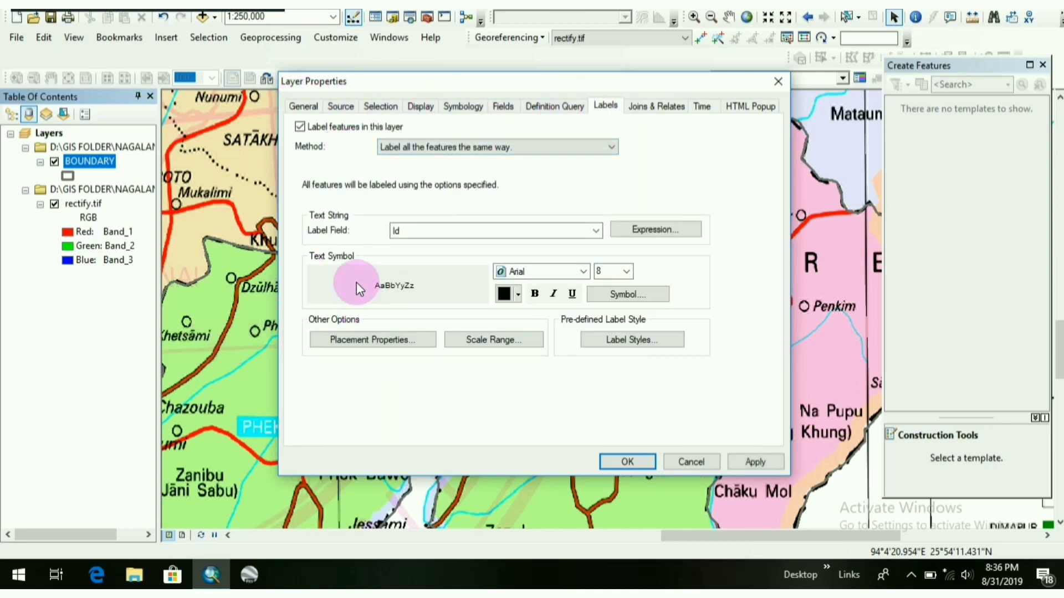
pyautogui.click(595, 230)
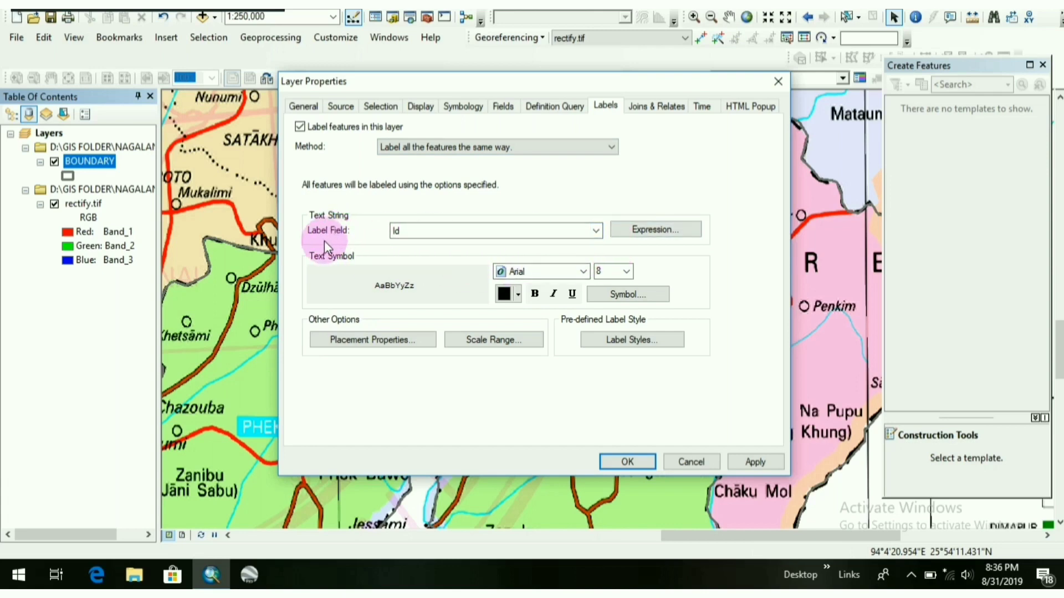
pyautogui.click(594, 230)
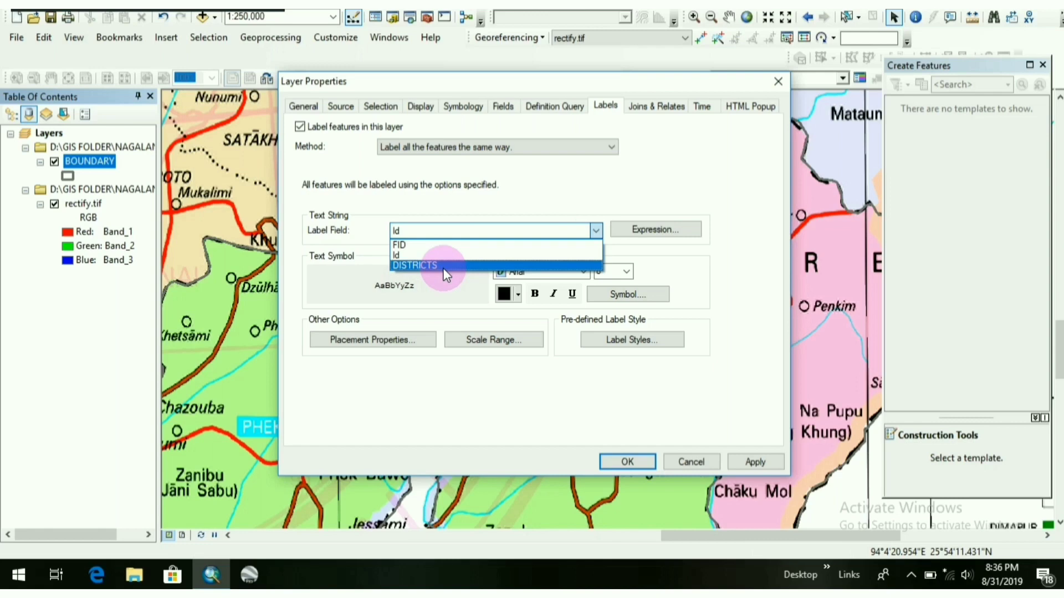
pyautogui.click(419, 264)
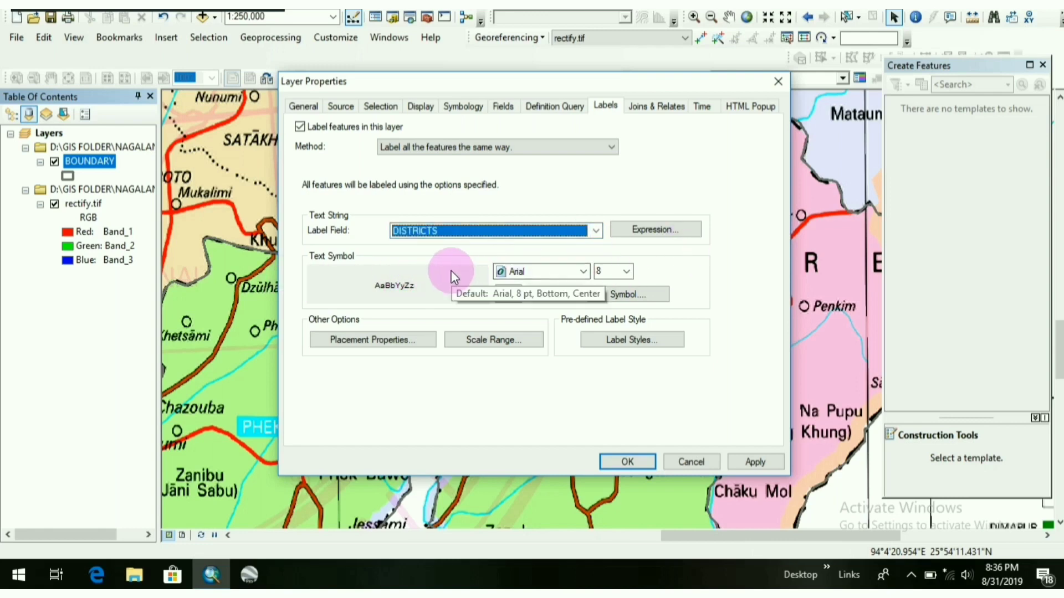
# Step: Set the label font to Arial Unicode MS at size 10
pyautogui.click(587, 270)
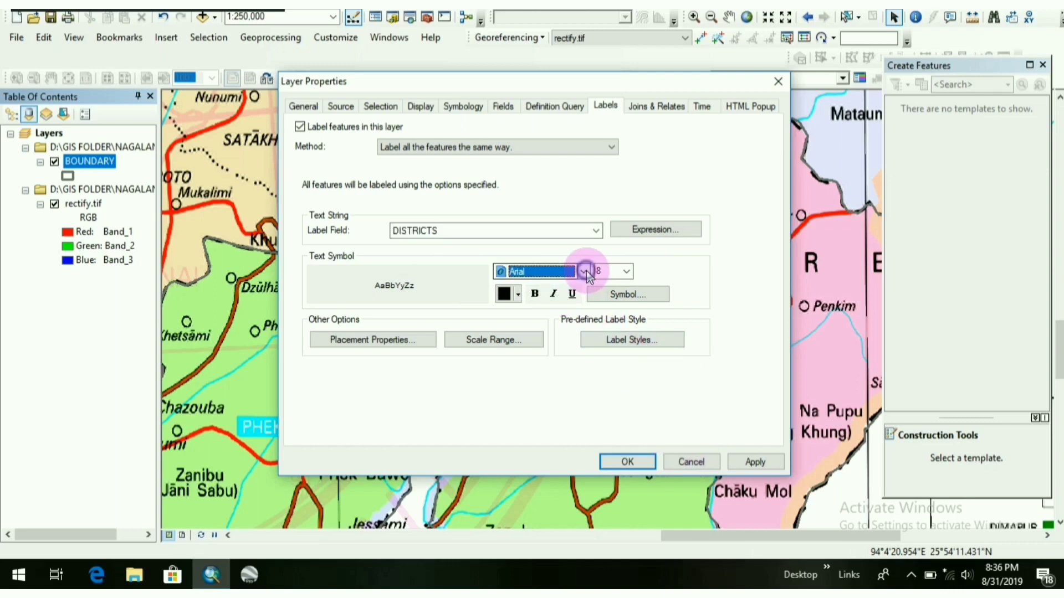
pyautogui.click(587, 270)
pyautogui.click(585, 270)
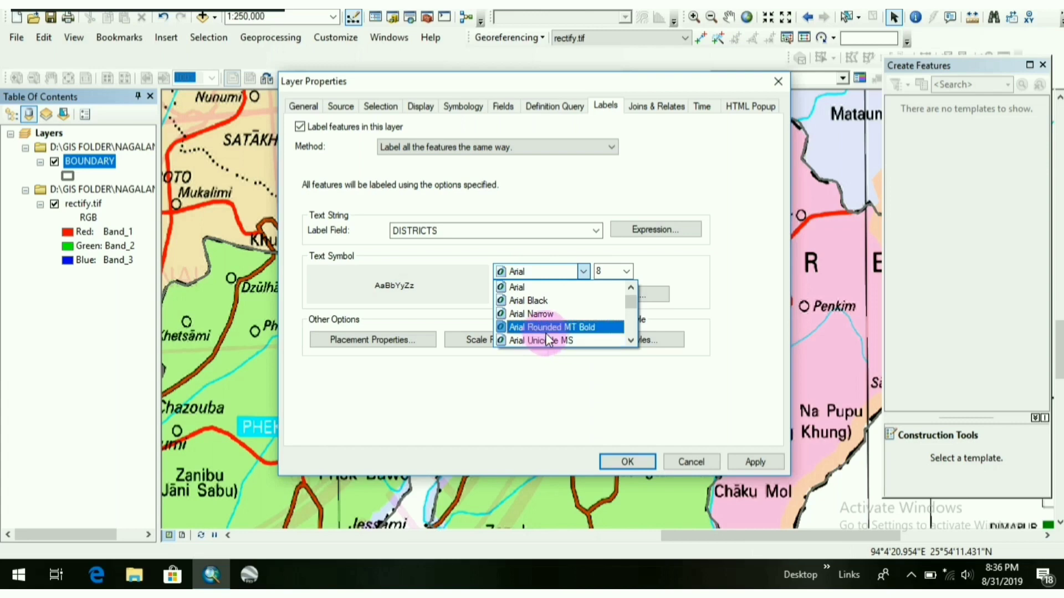
pyautogui.click(579, 270)
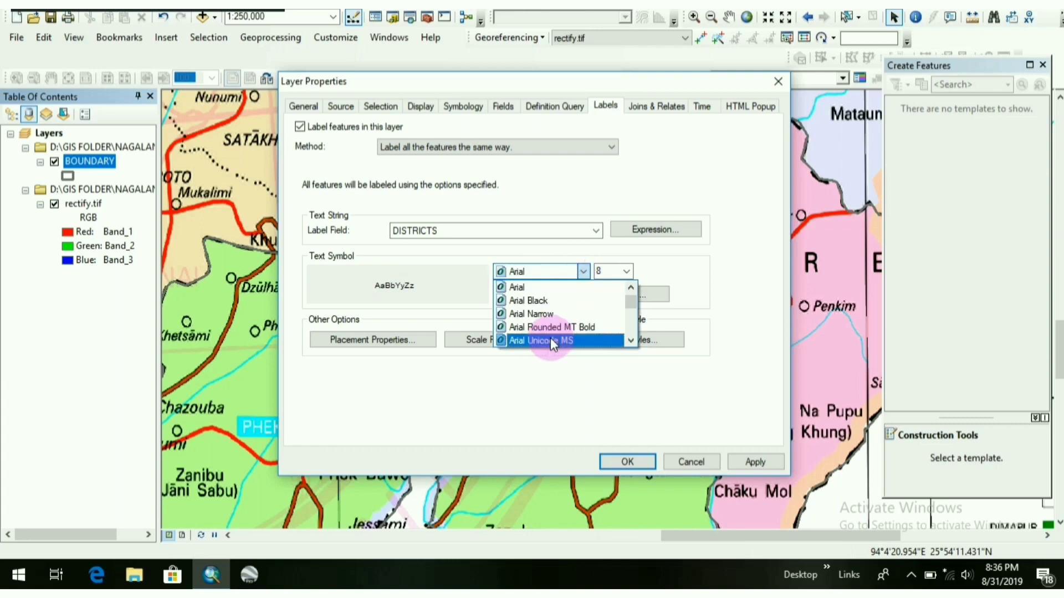
pyautogui.click(558, 342)
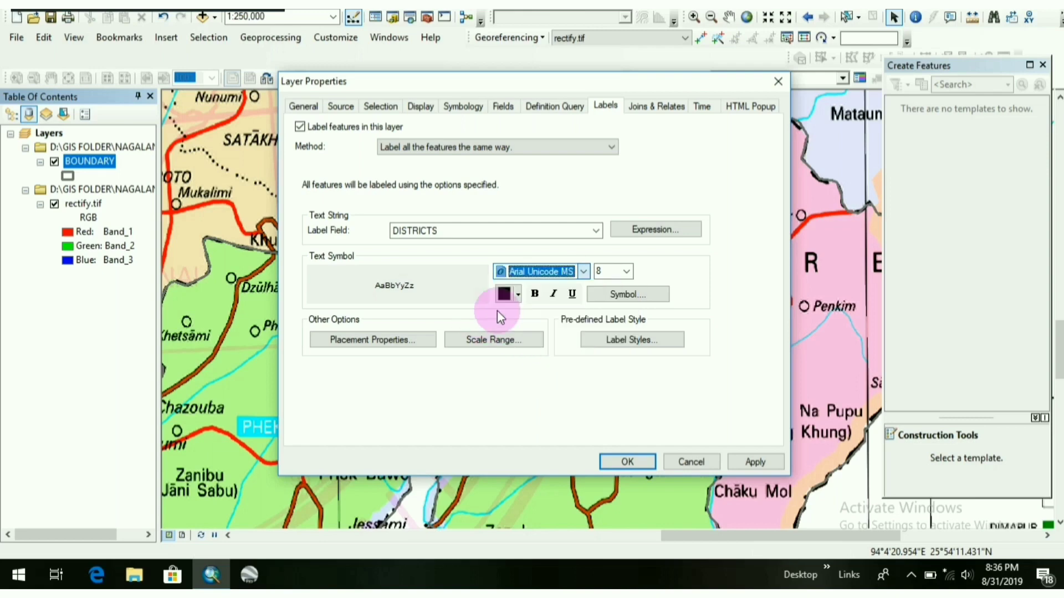
pyautogui.click(625, 272)
pyautogui.click(615, 286)
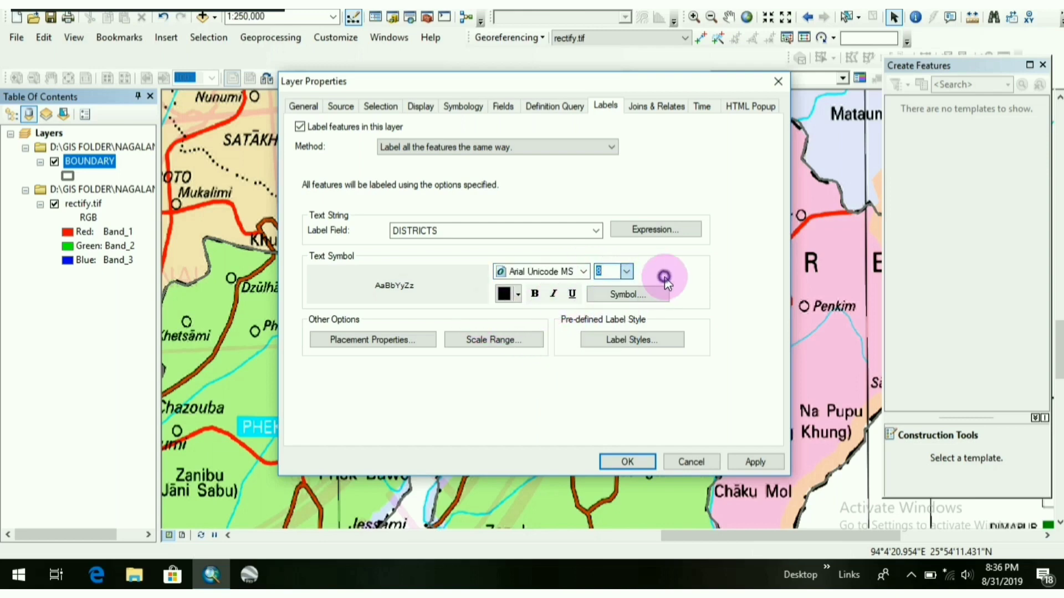
pyautogui.click(626, 272)
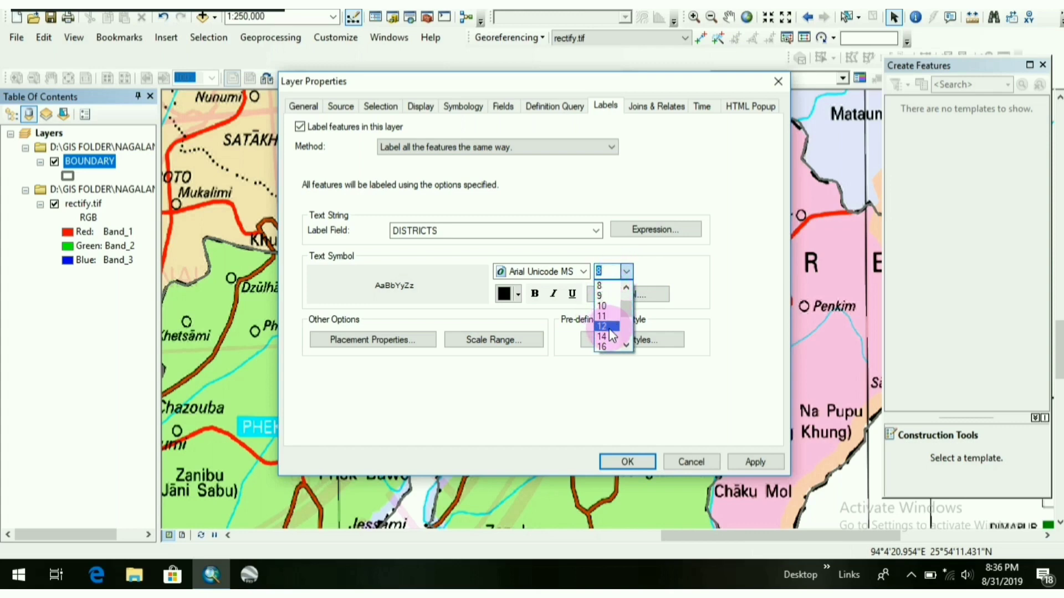
pyautogui.click(604, 306)
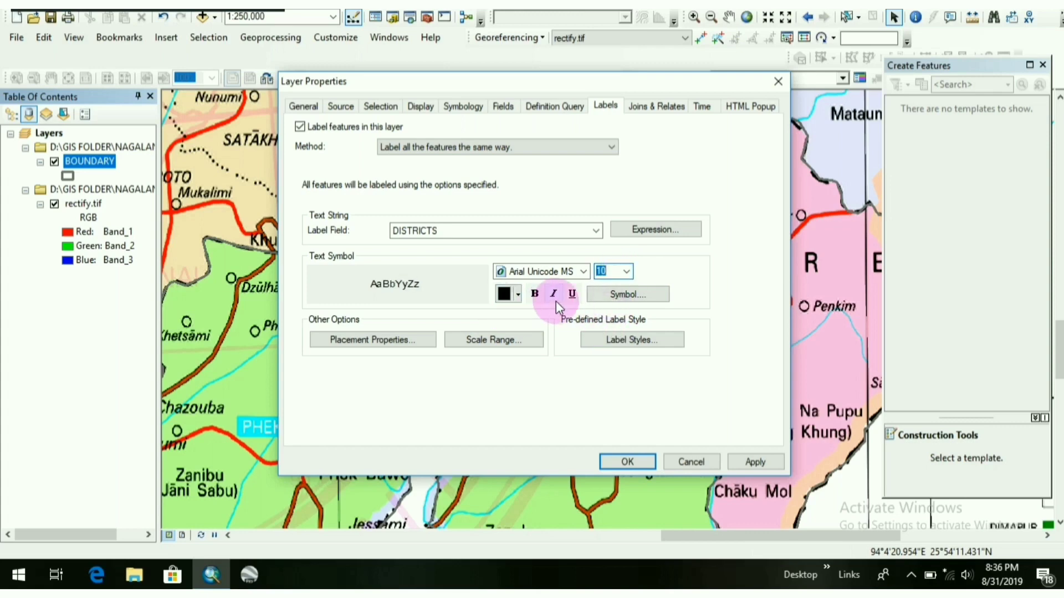
# Step: Keep the label colour black, make the labels bold and apply them to the map
pyautogui.click(517, 294)
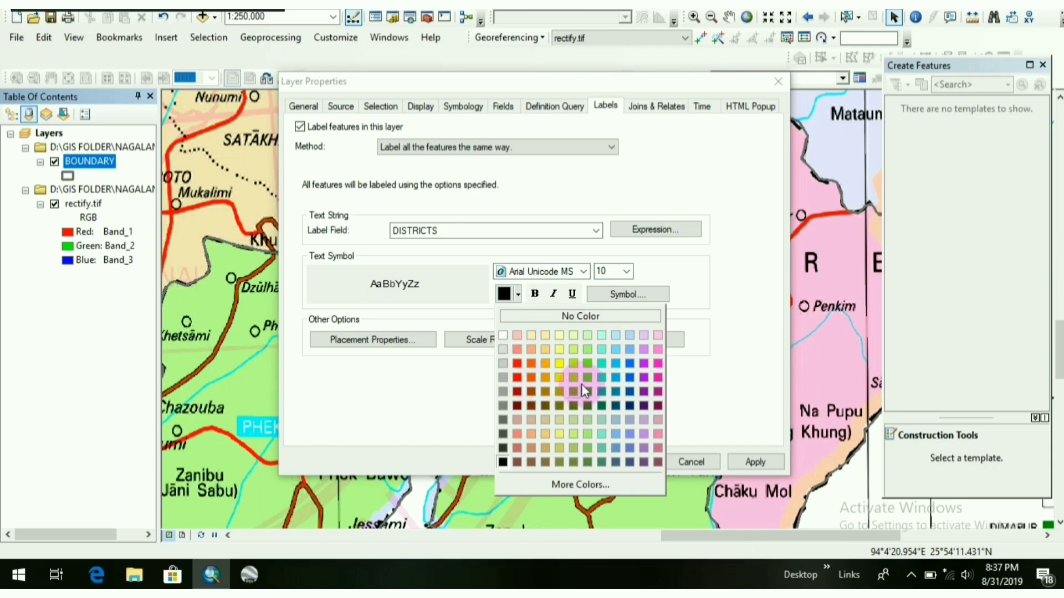
pyautogui.click(521, 292)
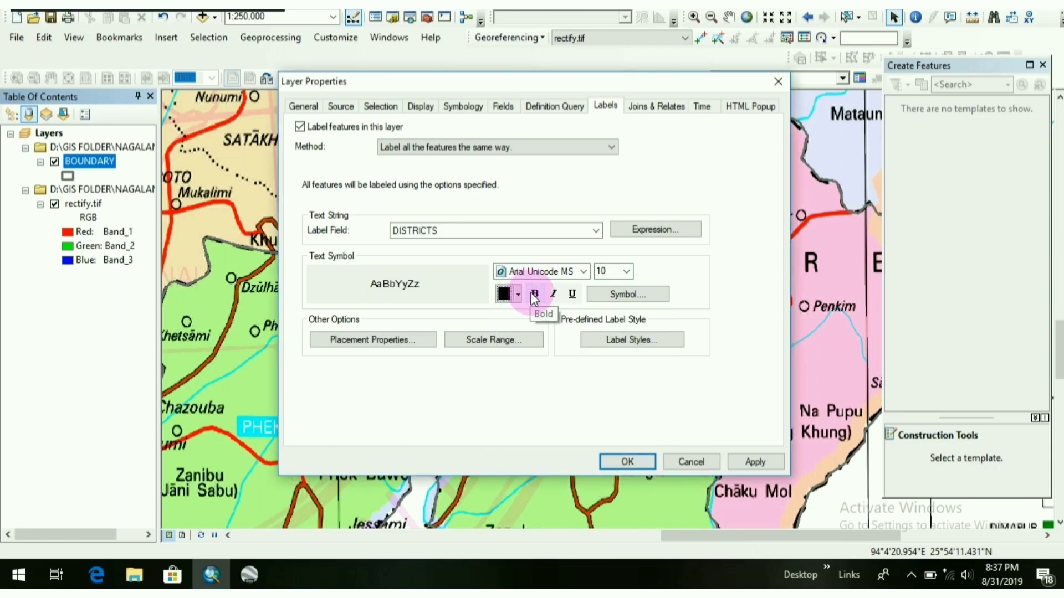
pyautogui.click(536, 294)
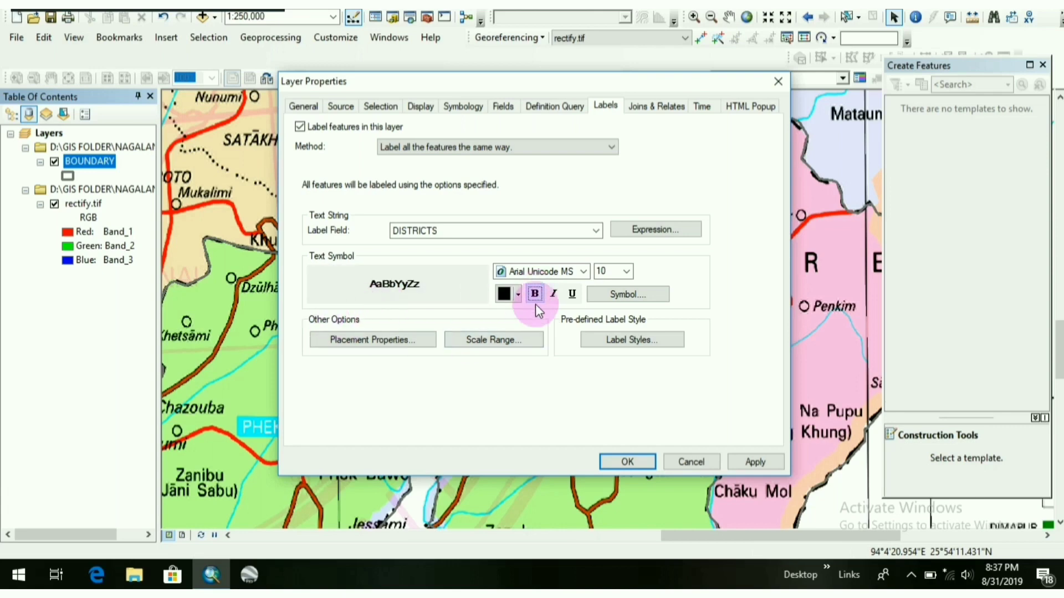
pyautogui.click(761, 465)
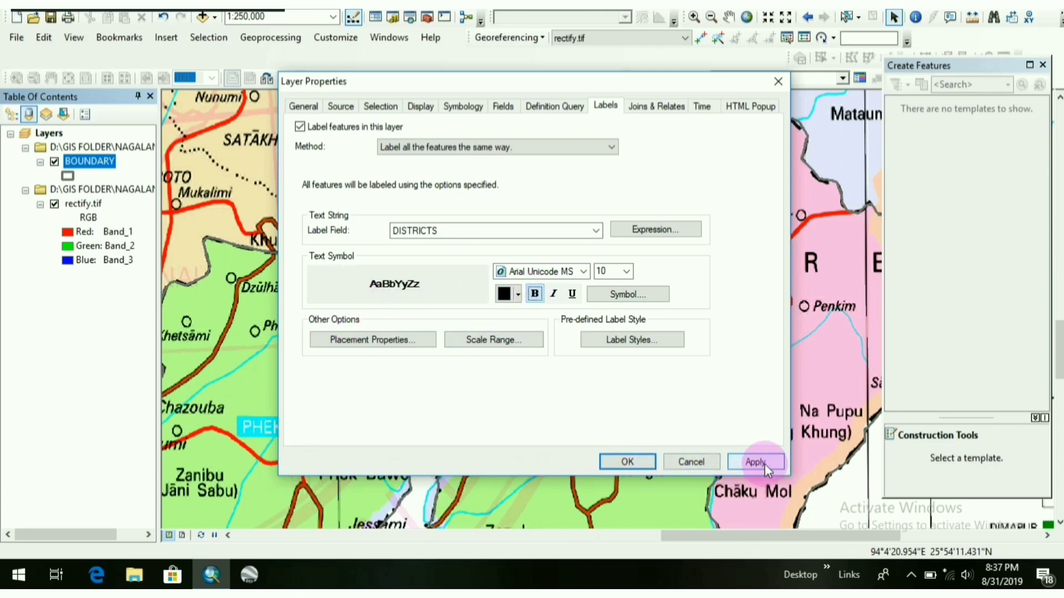
# Step: Close the label settings, hide rectify.tif and zoom to the whole BOUNDARY layer
pyautogui.click(627, 462)
pyautogui.click(54, 204)
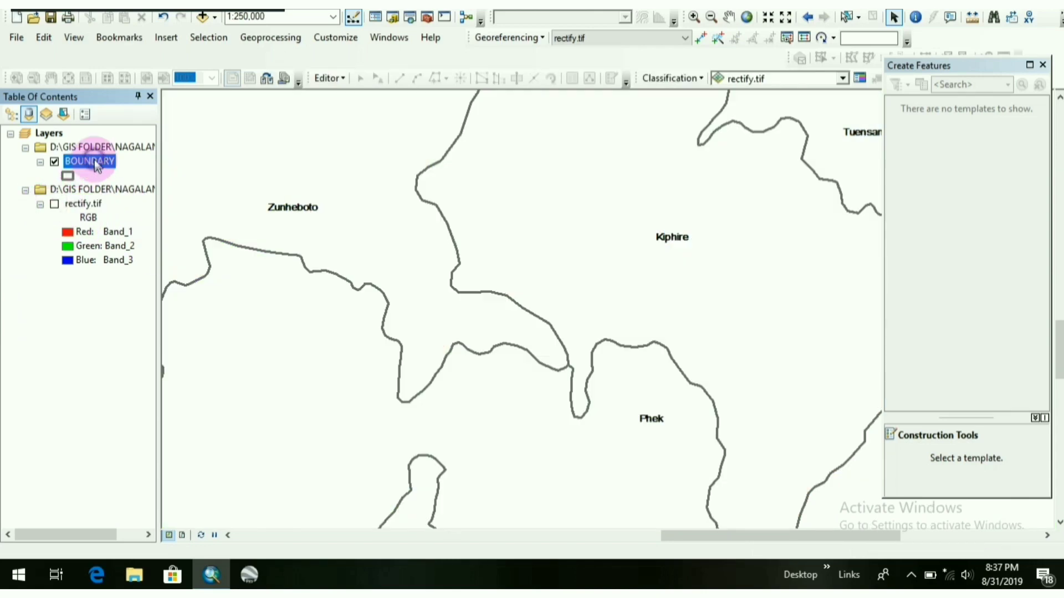
pyautogui.rightClick(90, 160)
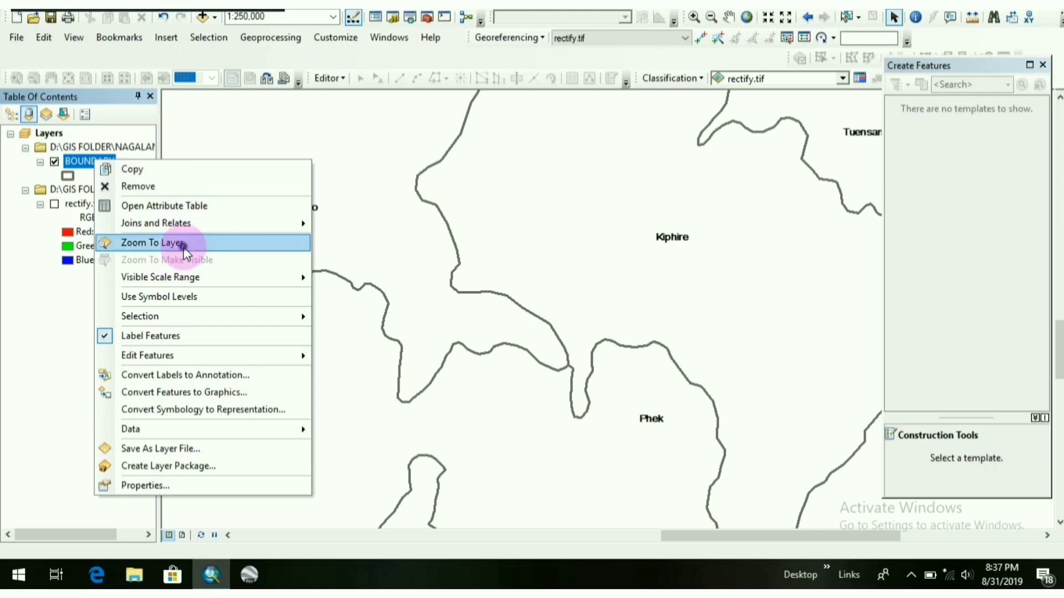
pyautogui.click(152, 242)
pyautogui.click(524, 400)
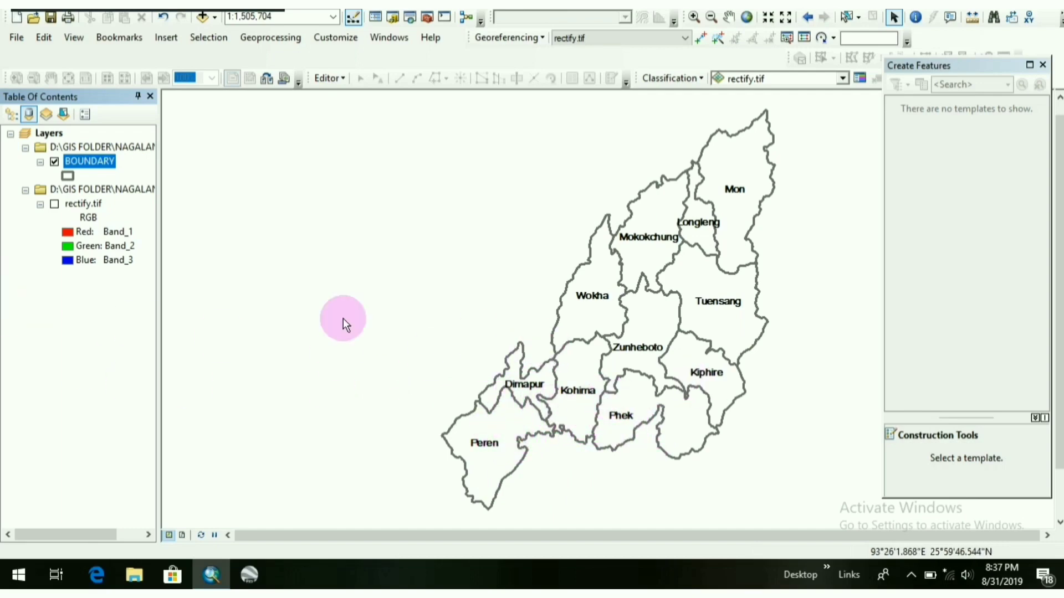
# Step: Bring up the BOUNDARY layer's properties again
pyautogui.rightClick(90, 161)
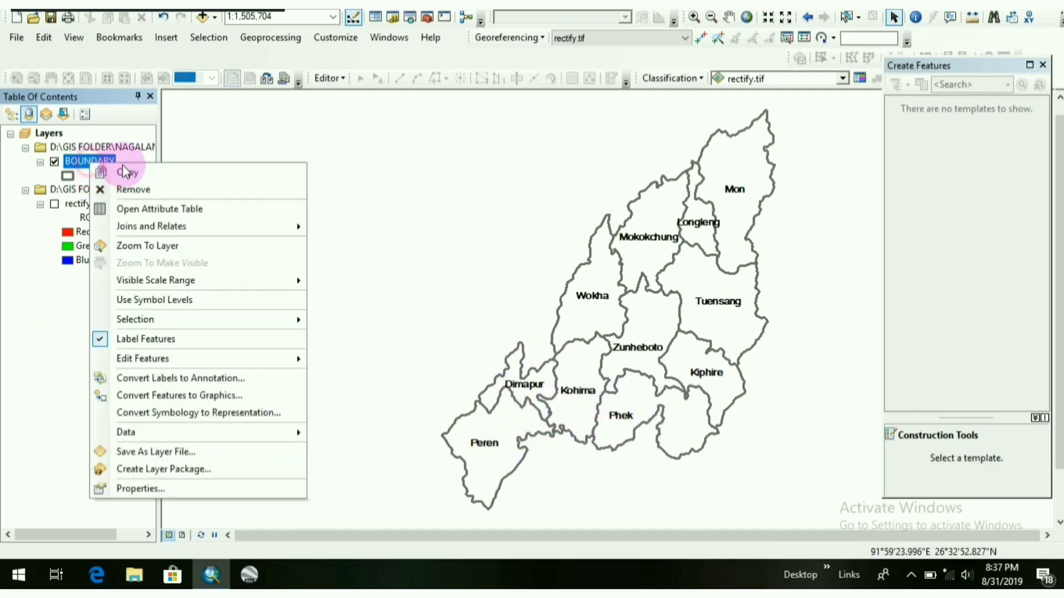
pyautogui.click(199, 493)
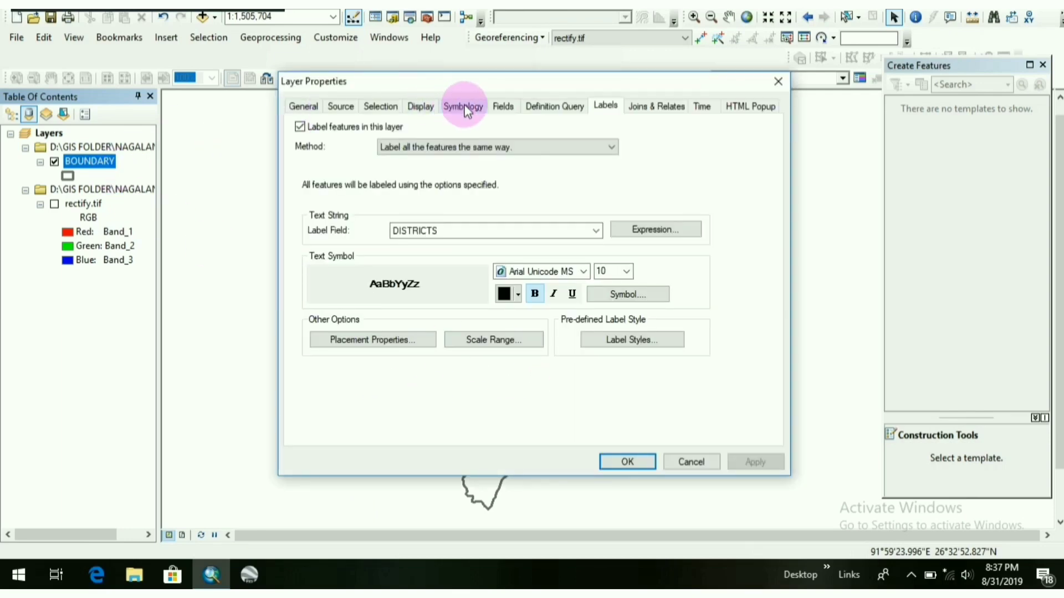
# Step: Symbolise BOUNDARY by unique DISTRICTS values, add all districts and apply the colours
pyautogui.click(462, 106)
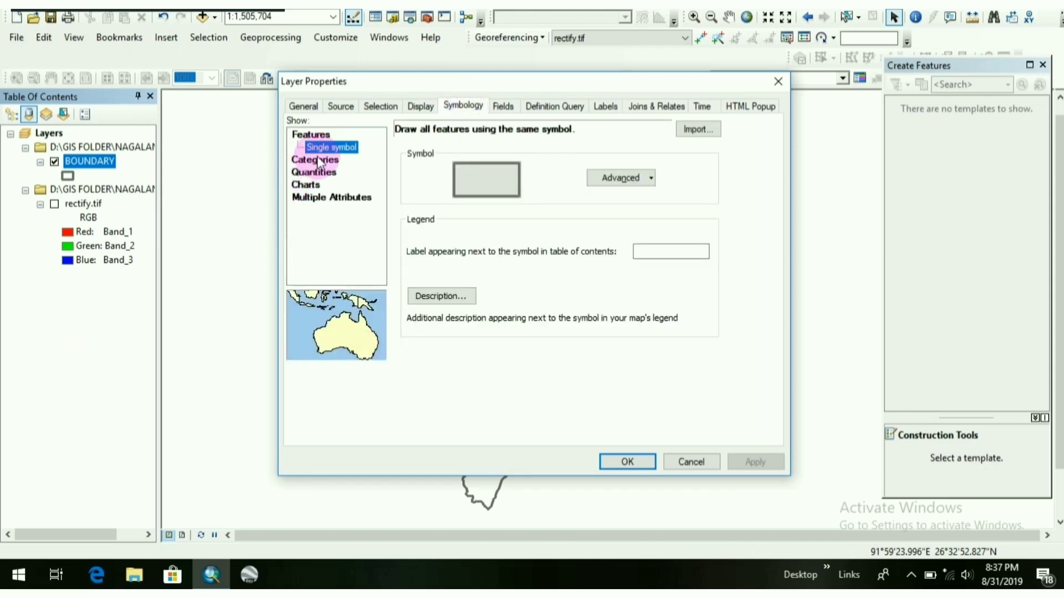
pyautogui.click(315, 160)
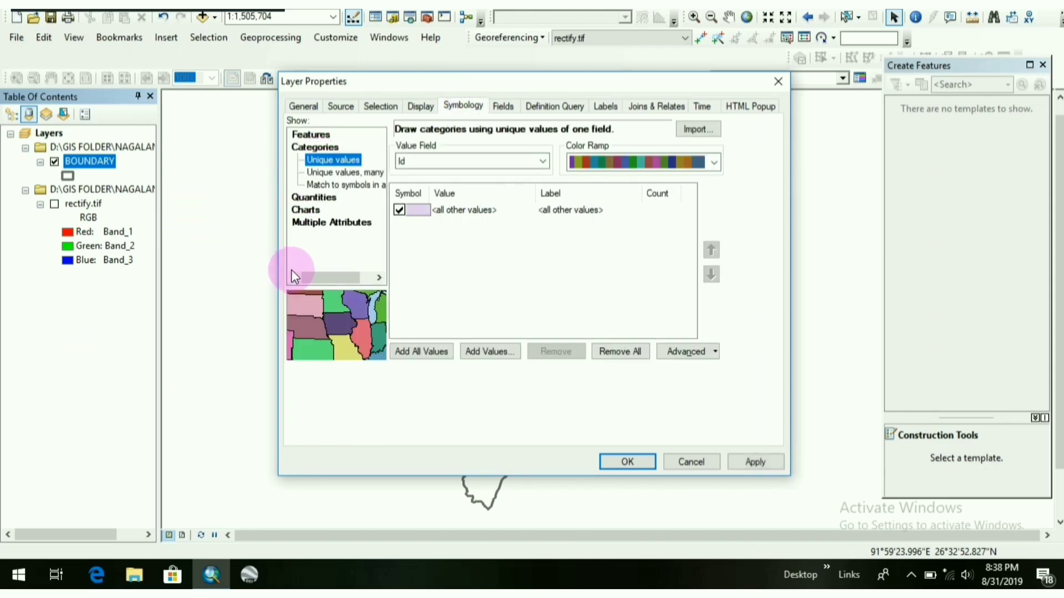
pyautogui.click(542, 161)
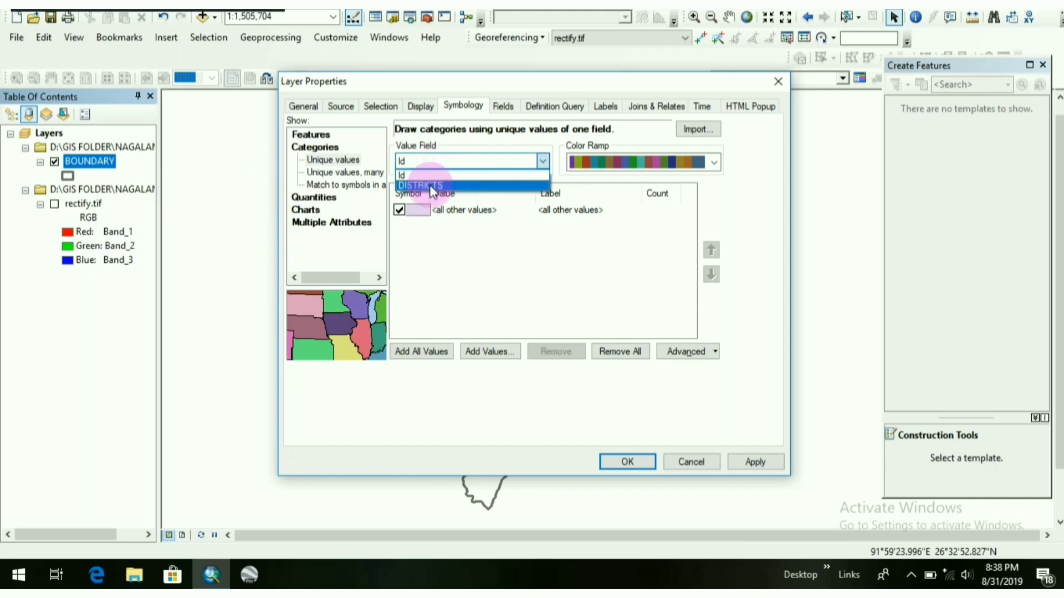
pyautogui.click(432, 185)
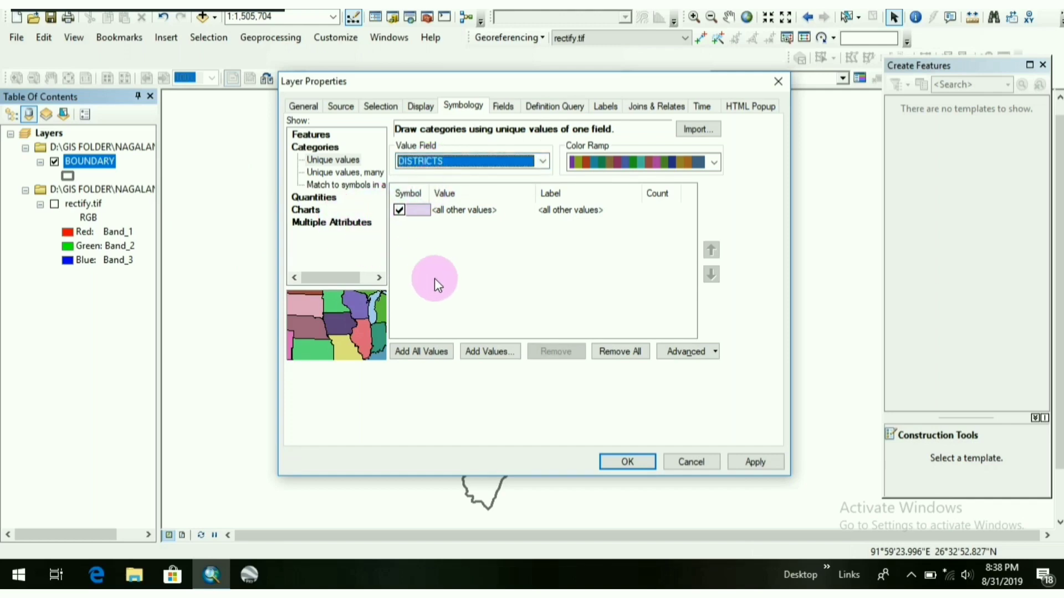
pyautogui.click(426, 350)
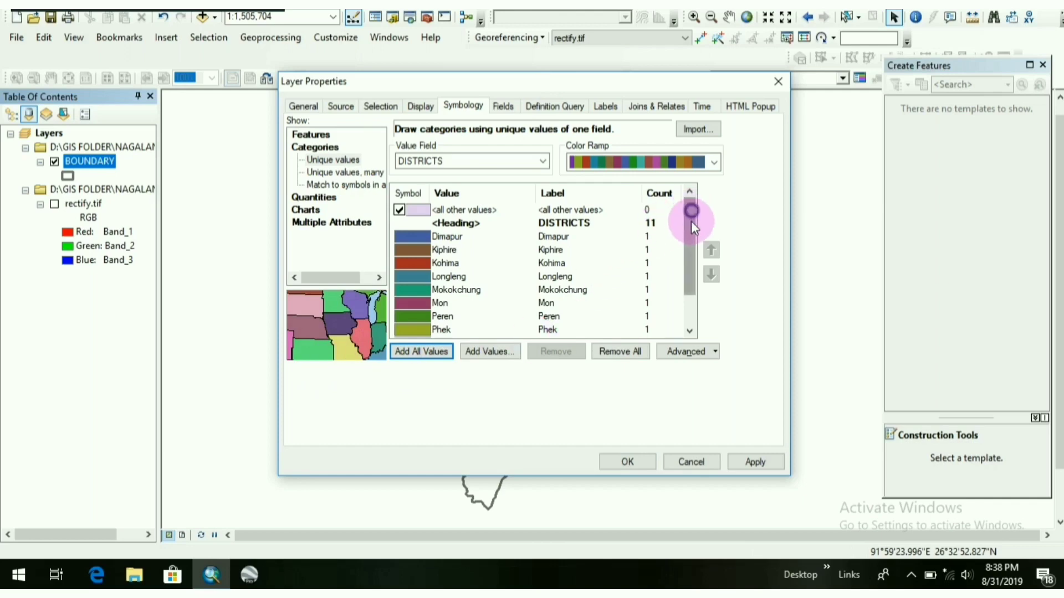
pyautogui.moveTo(691, 208)
pyautogui.mouseDown()
pyautogui.moveTo(688, 282)
pyautogui.moveTo(689, 208)
pyautogui.mouseUp()
pyautogui.moveTo(689, 230); pyautogui.dragTo(689, 257)
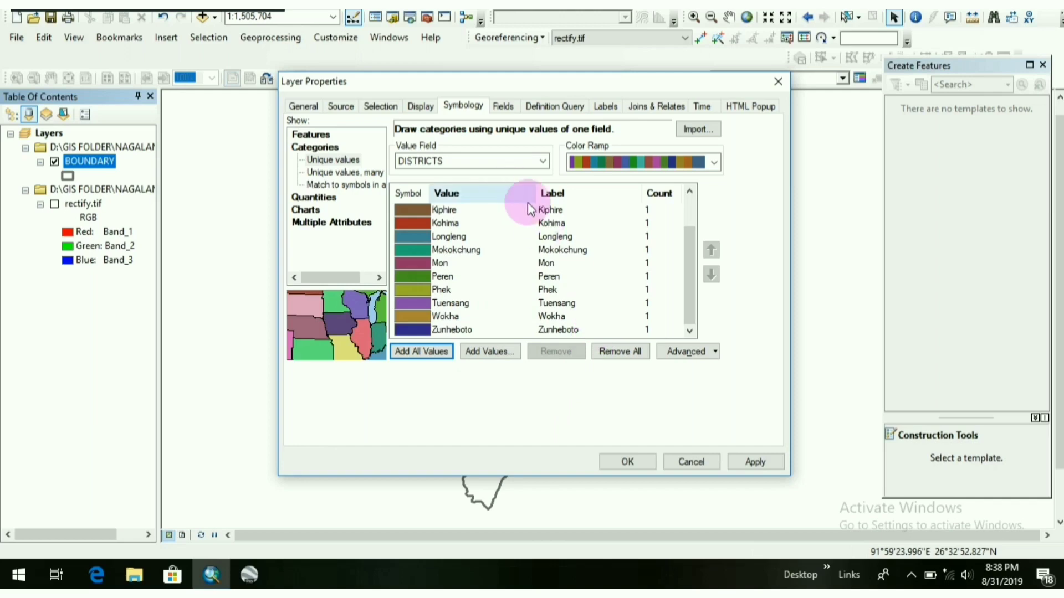
pyautogui.click(755, 462)
pyautogui.moveTo(624, 86)
pyautogui.mouseDown()
pyautogui.moveTo(230, 128)
pyautogui.moveTo(525, 82)
pyautogui.mouseUp()
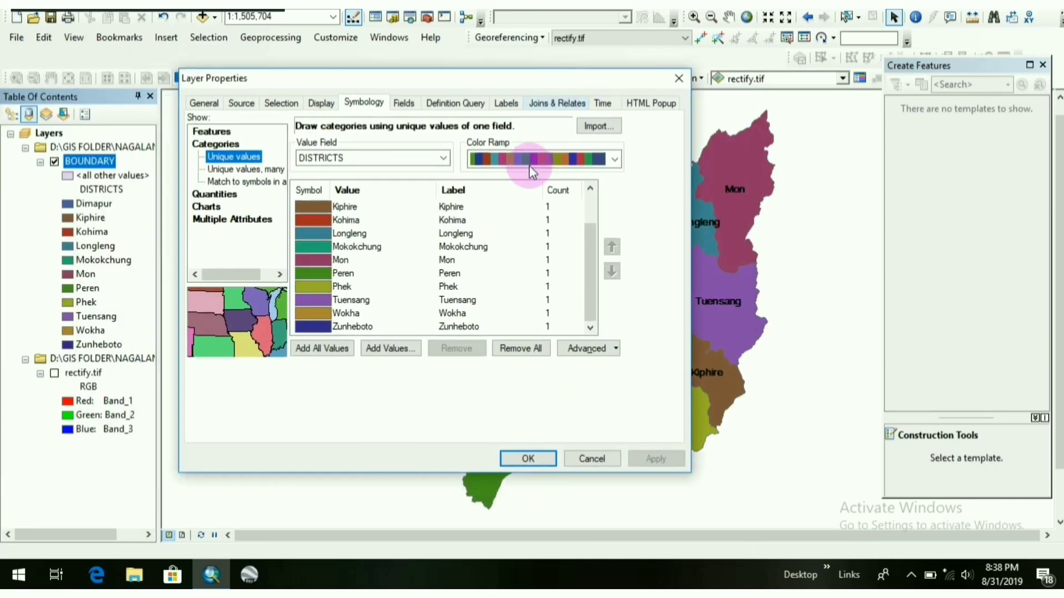
# Step: Give Kiphire a light yellow, Kohima an amethyst purple and Longleng a yellow fill
pyautogui.doubleClick(316, 207)
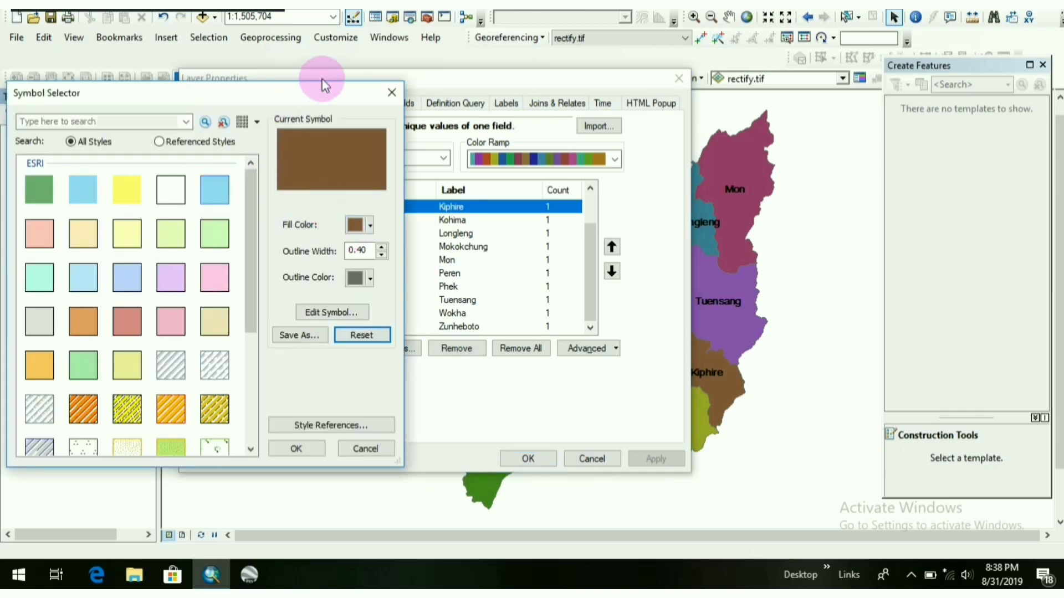
pyautogui.moveTo(314, 86); pyautogui.dragTo(400, 70)
pyautogui.click(434, 205)
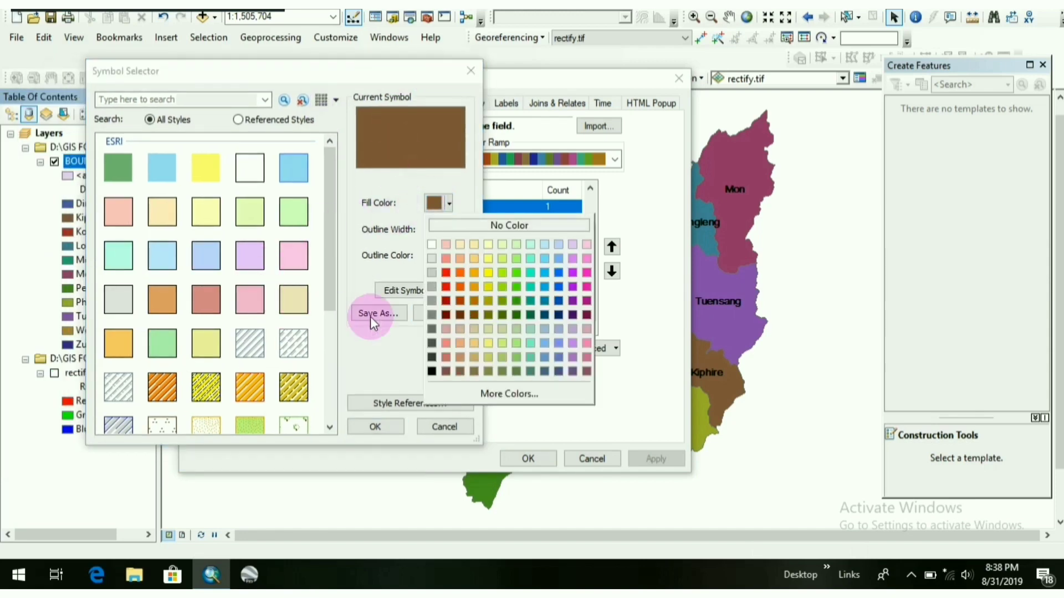
pyautogui.click(459, 244)
pyautogui.click(375, 426)
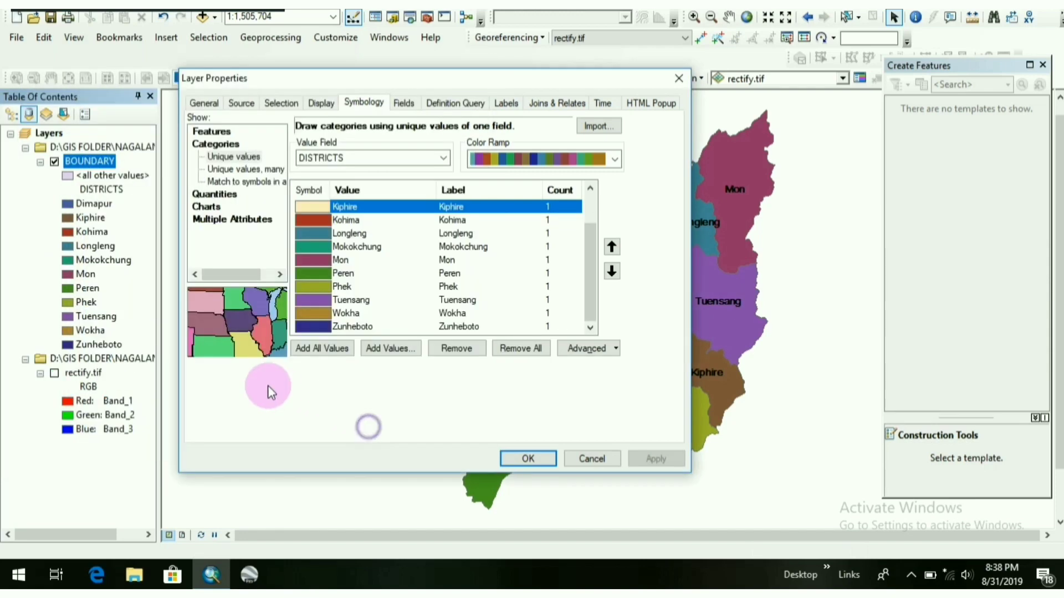
pyautogui.click(328, 220)
pyautogui.doubleClick(314, 219)
pyautogui.click(434, 205)
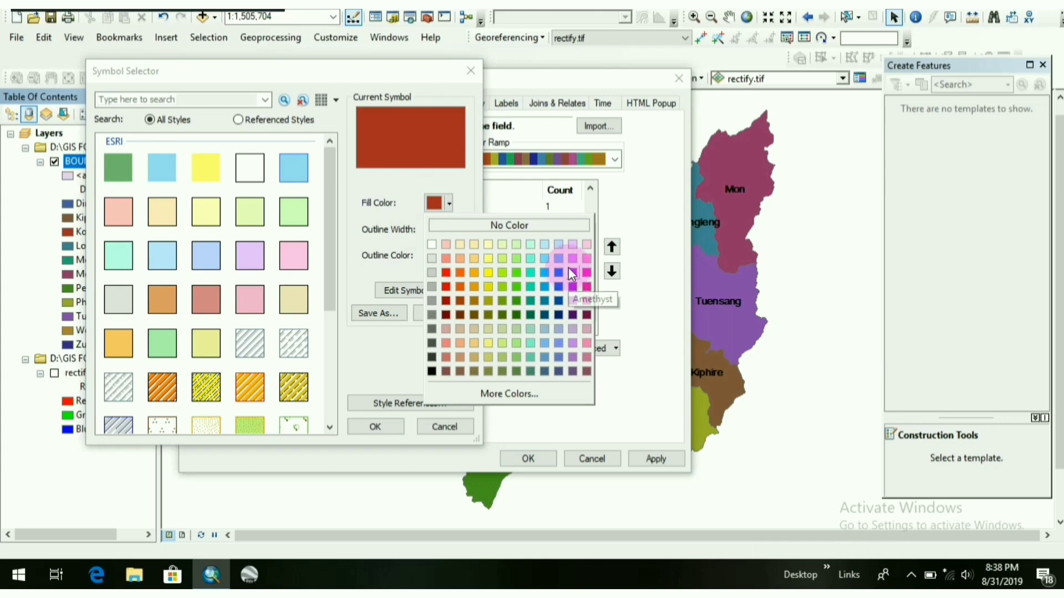
pyautogui.click(568, 267)
pyautogui.click(374, 427)
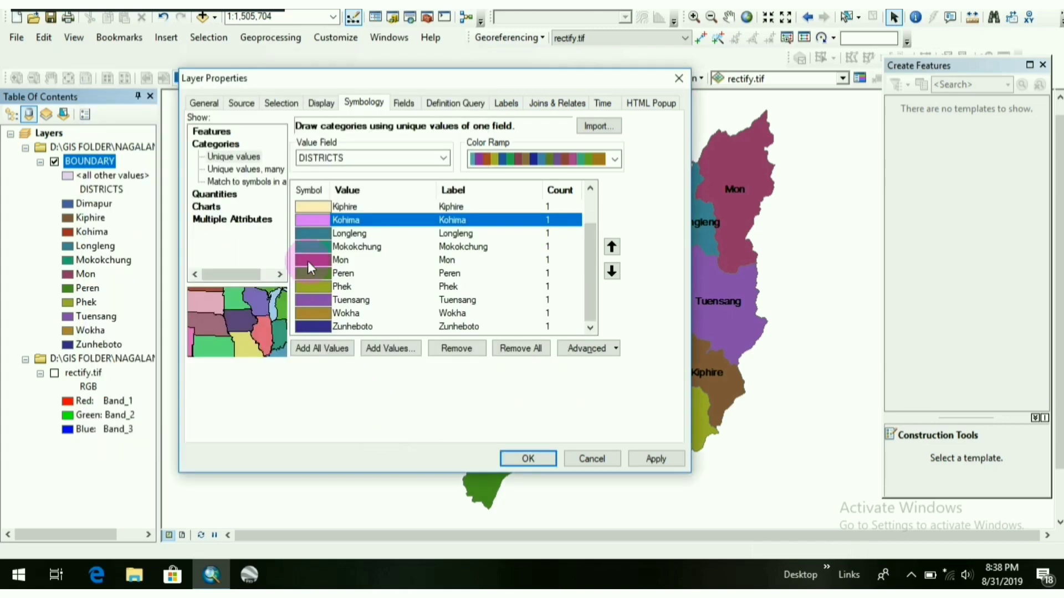
pyautogui.doubleClick(320, 235)
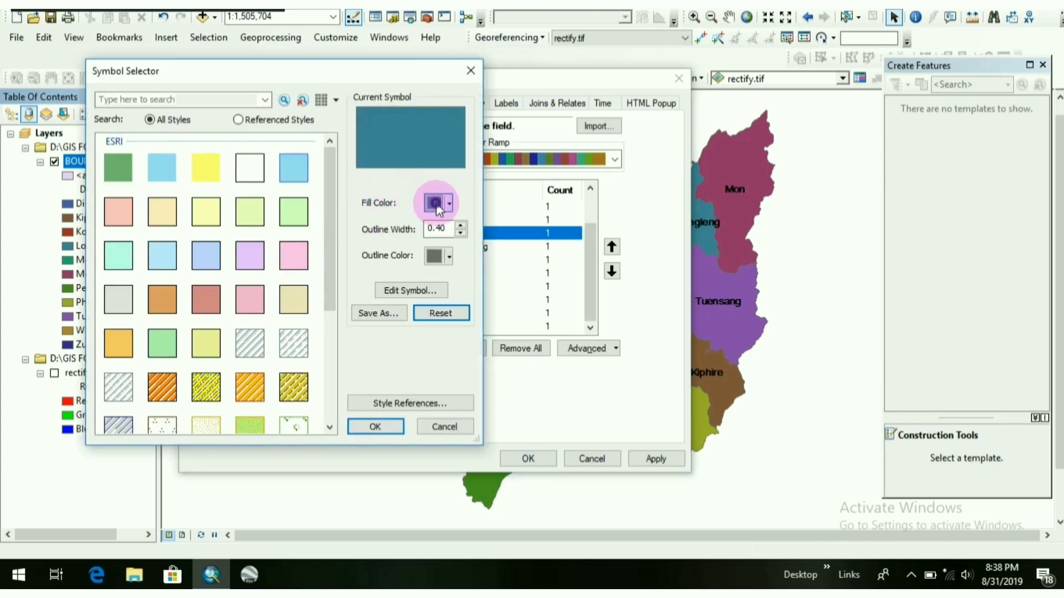
pyautogui.click(437, 206)
pyautogui.click(491, 291)
pyautogui.click(375, 426)
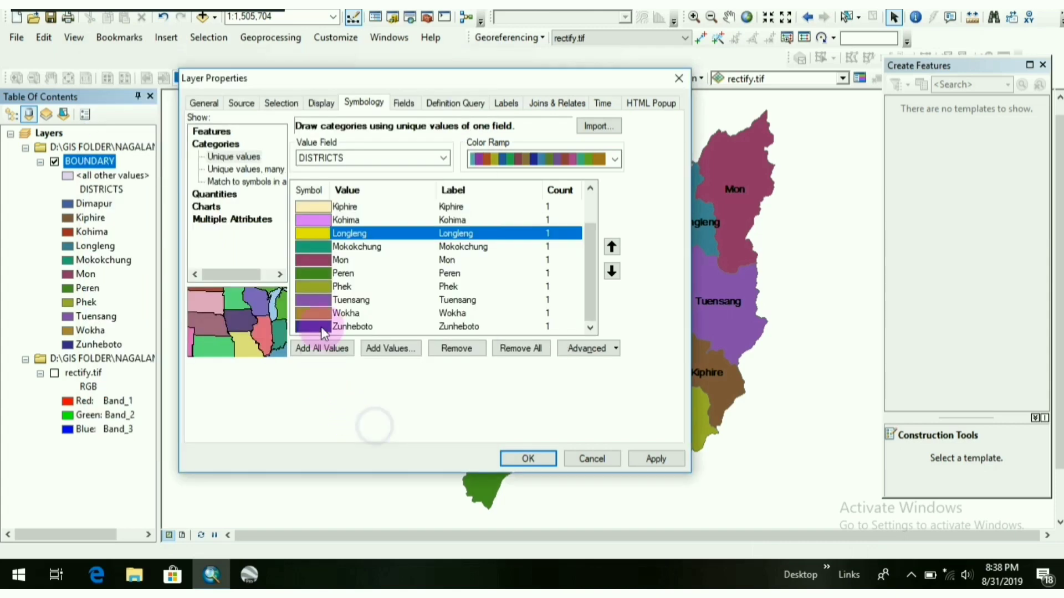
# Step: Give Mokokchung an olive fill and Mon a teal fill
pyautogui.doubleClick(315, 246)
pyautogui.click(437, 205)
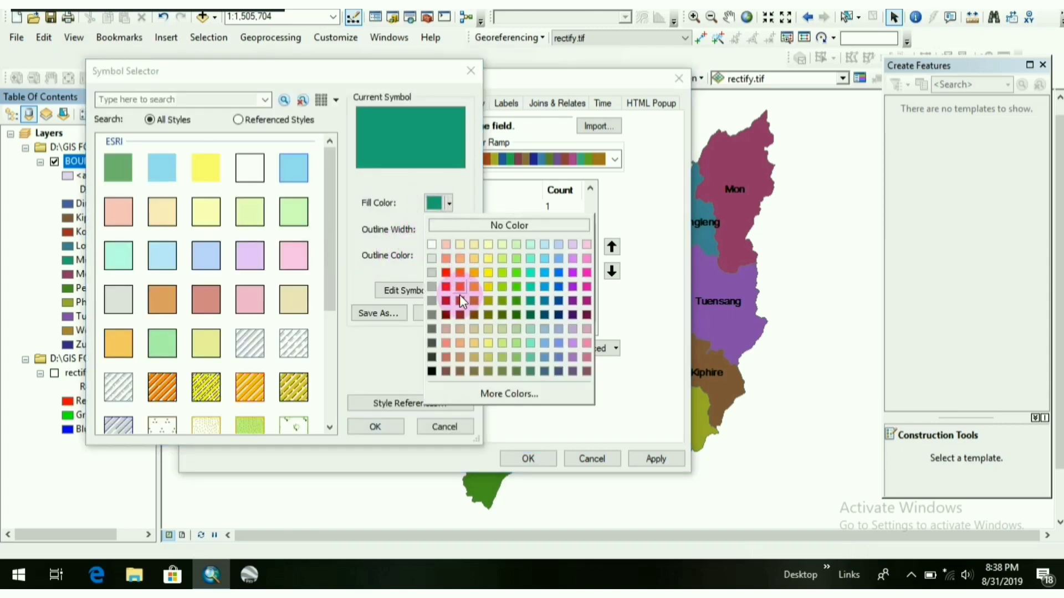
pyautogui.click(487, 301)
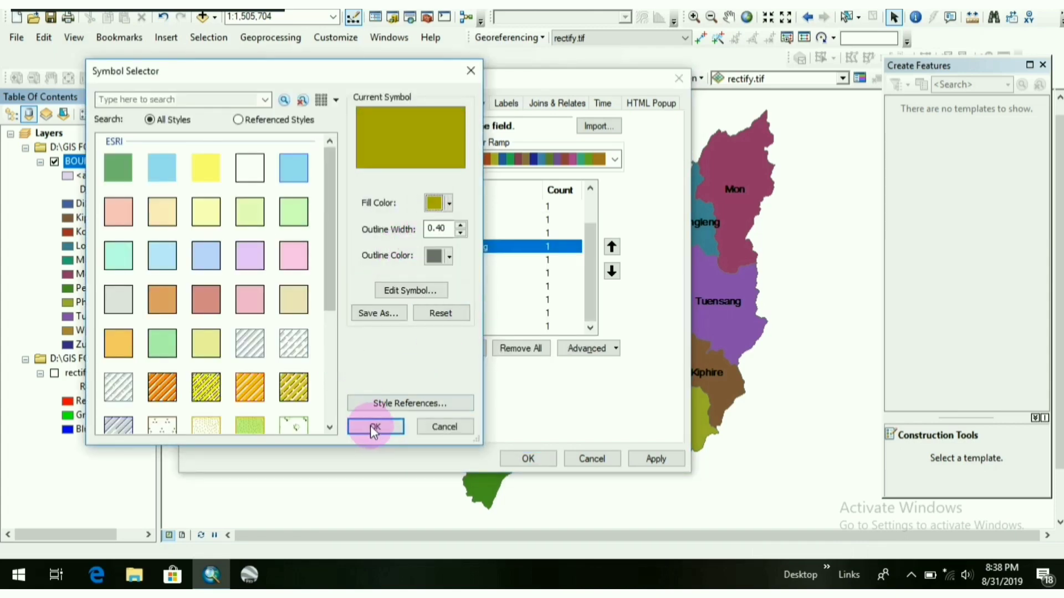
pyautogui.click(375, 426)
pyautogui.doubleClick(313, 260)
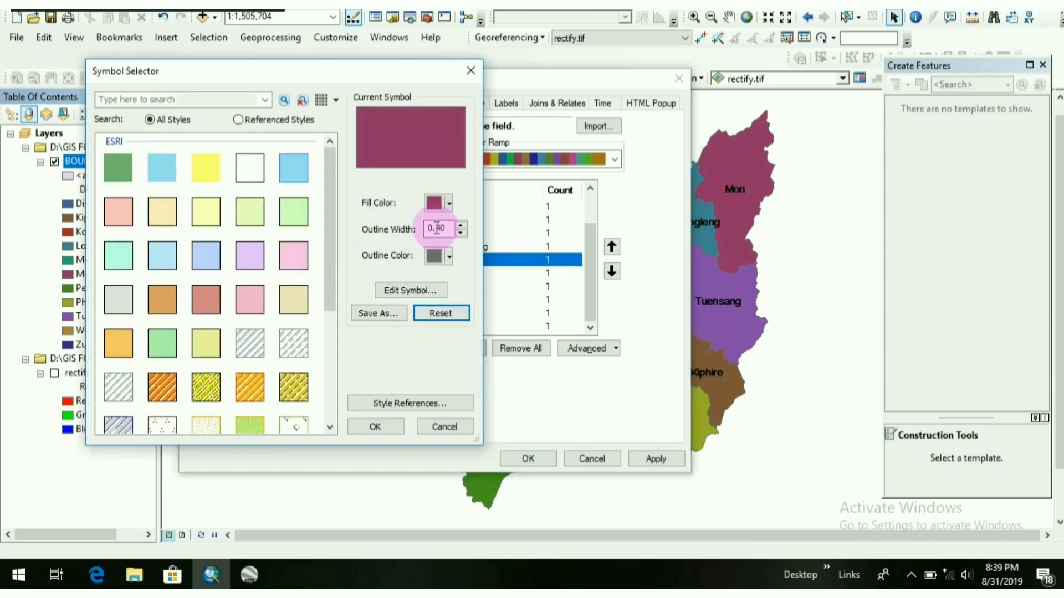
pyautogui.click(437, 205)
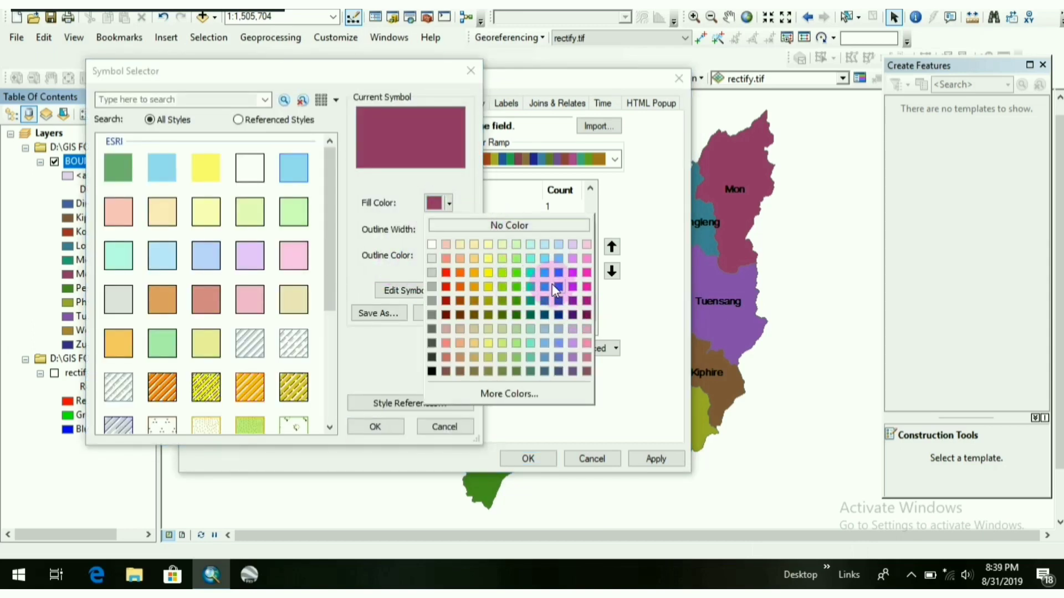
pyautogui.click(538, 275)
pyautogui.click(375, 426)
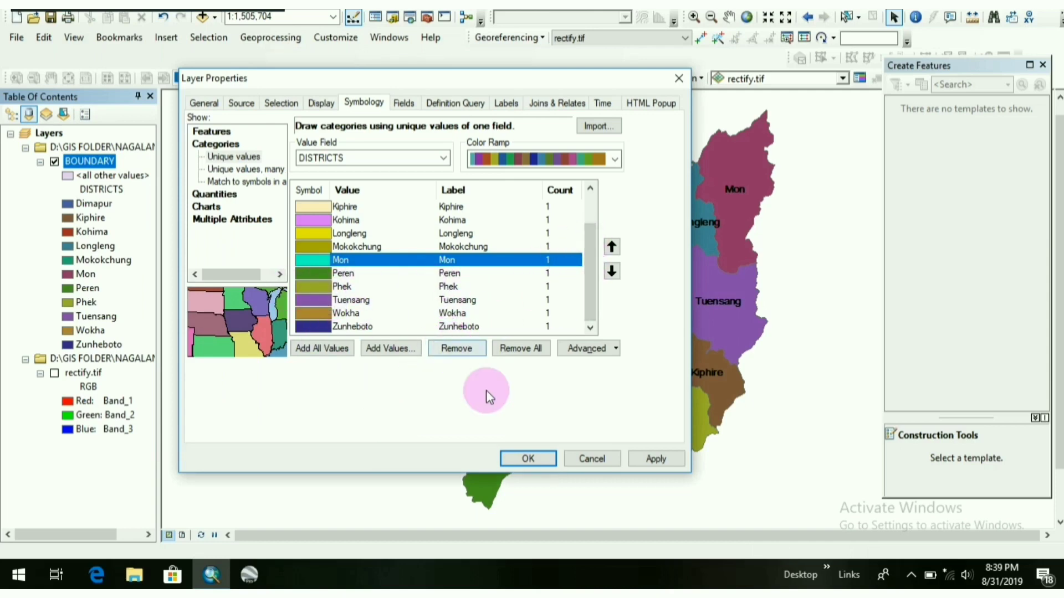
# Step: Apply the district colours, then try different colour ramps and apply the chosen scheme
pyautogui.click(655, 459)
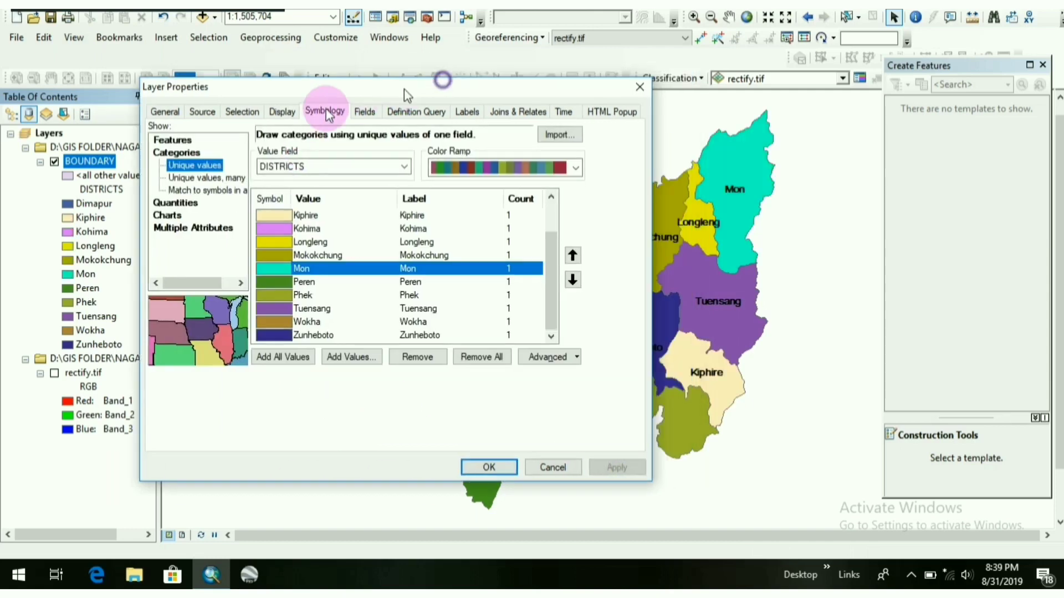
pyautogui.moveTo(433, 78)
pyautogui.mouseDown()
pyautogui.moveTo(148, 105)
pyautogui.moveTo(507, 82)
pyautogui.mouseUp()
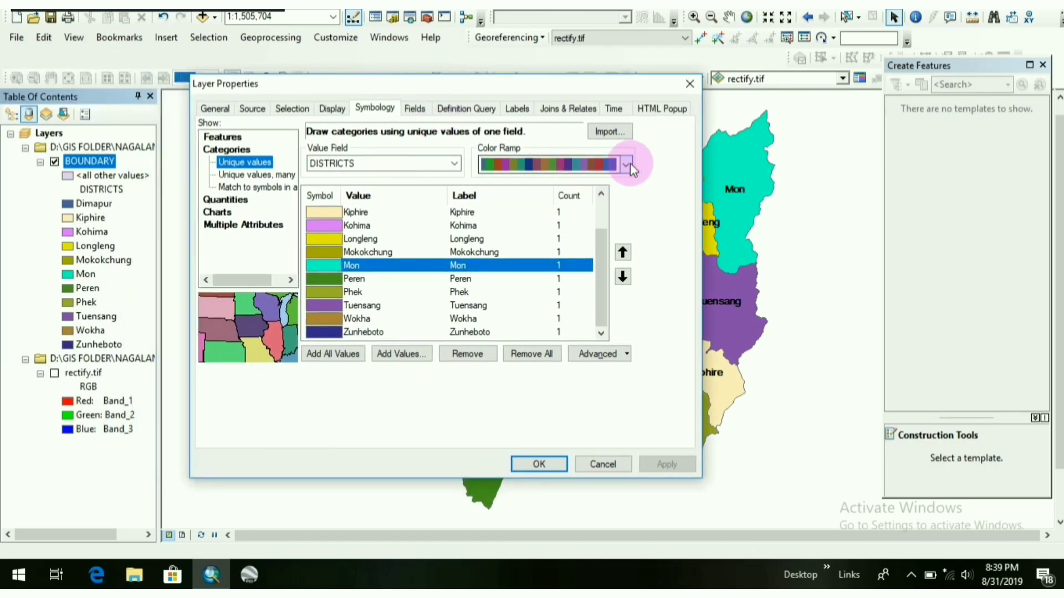
pyautogui.click(626, 164)
pyautogui.scroll(1, 581, 250)
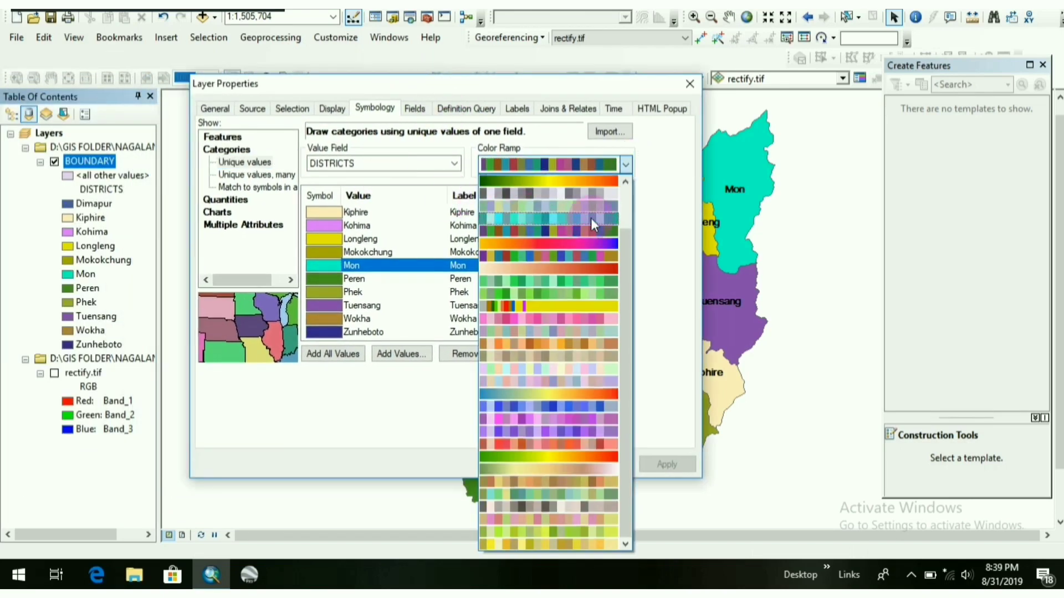
pyautogui.click(539, 323)
pyautogui.click(667, 463)
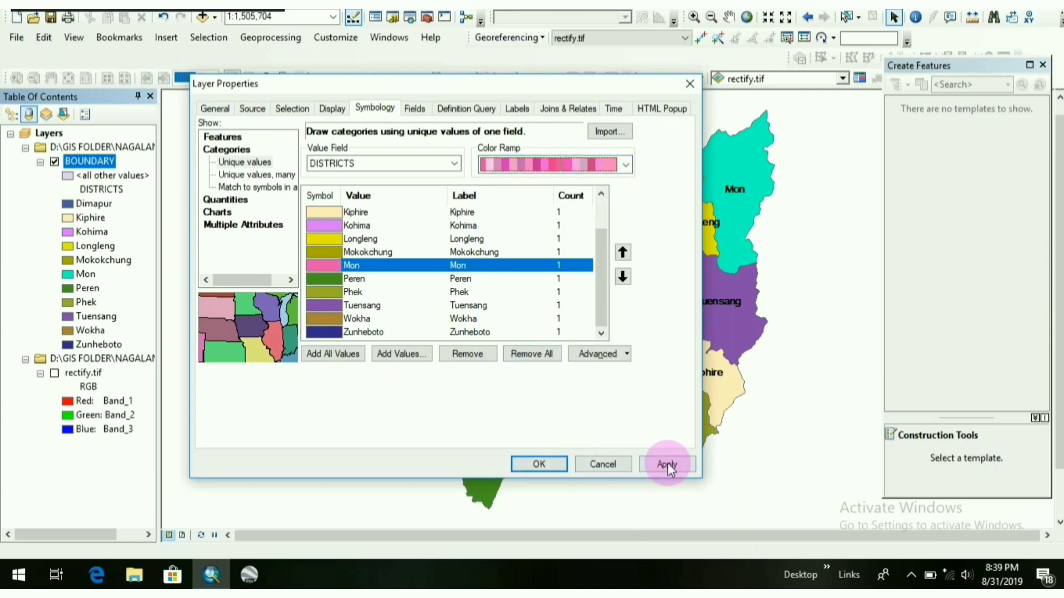
pyautogui.moveTo(591, 84)
pyautogui.mouseDown()
pyautogui.moveTo(277, 69)
pyautogui.moveTo(517, 41)
pyautogui.mouseUp()
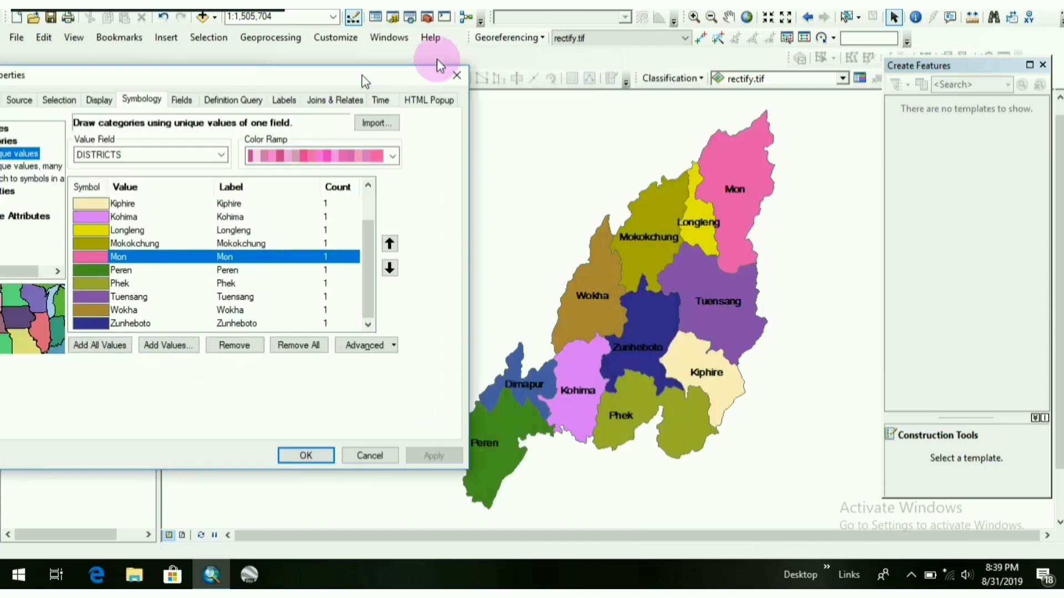
pyautogui.moveTo(528, 231); pyautogui.dragTo(529, 174)
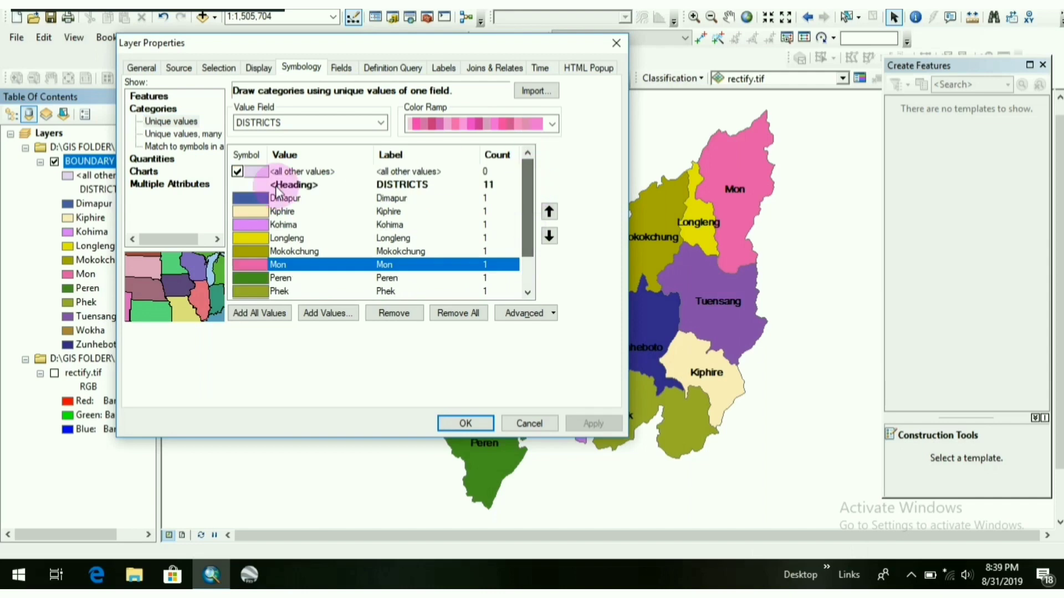
pyautogui.click(238, 171)
pyautogui.click(551, 123)
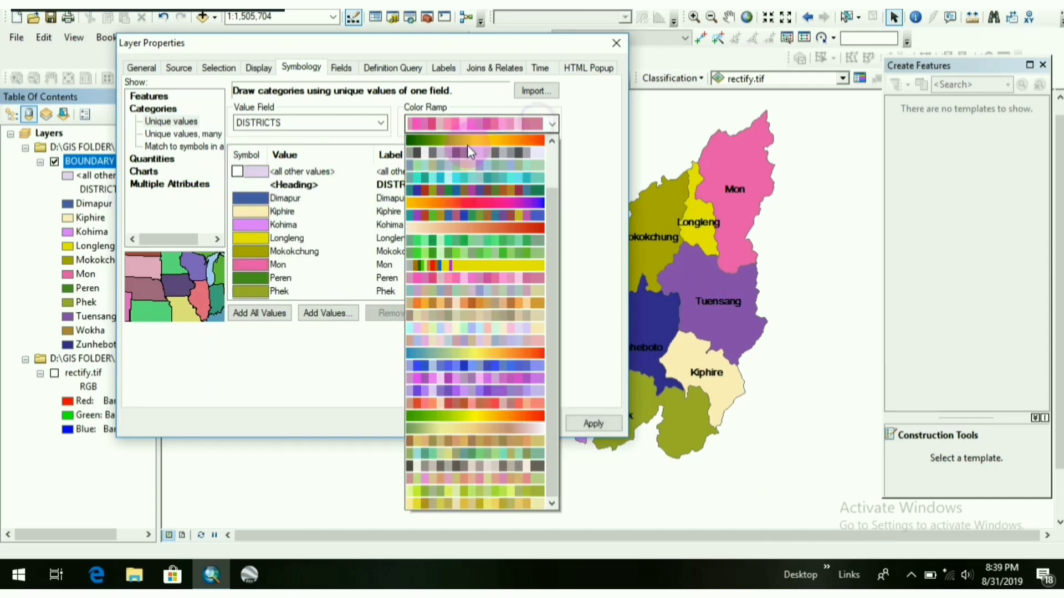
pyautogui.click(466, 149)
pyautogui.click(593, 424)
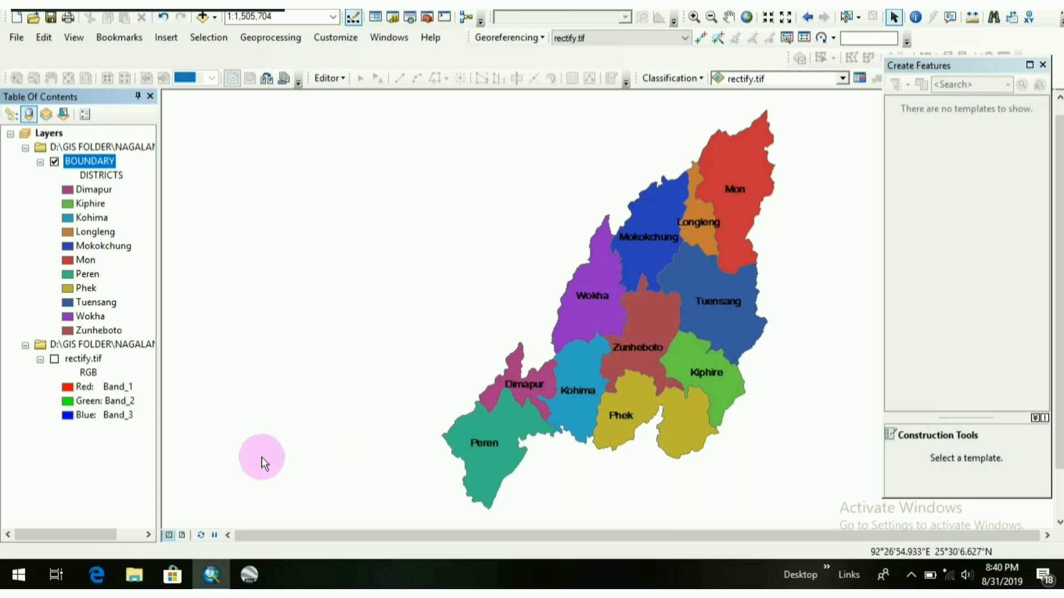
# Step: Switch to the layout page and bring up the data frame's properties
pyautogui.click(182, 536)
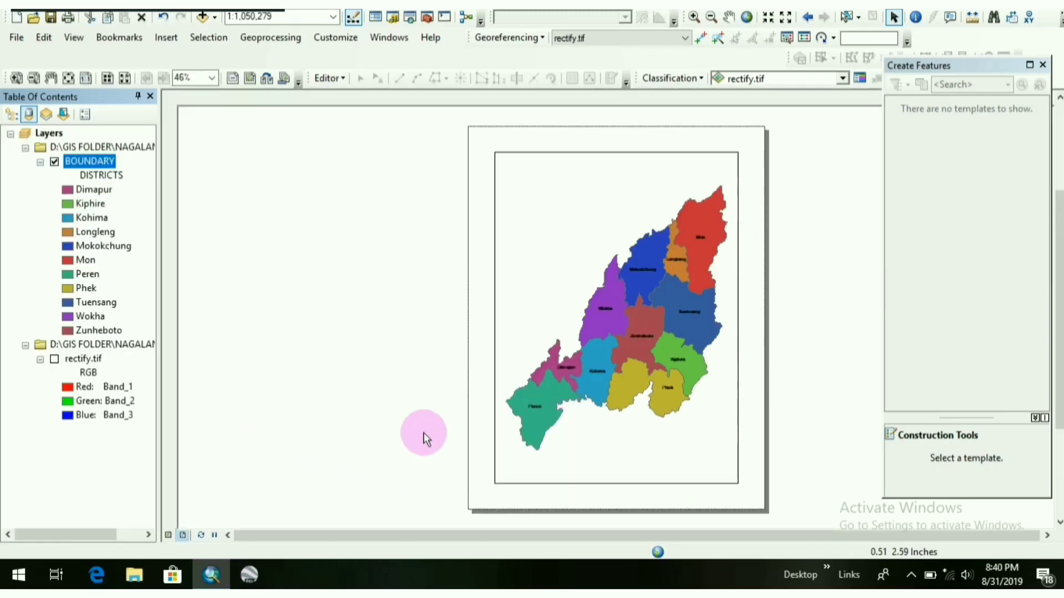
pyautogui.click(490, 449)
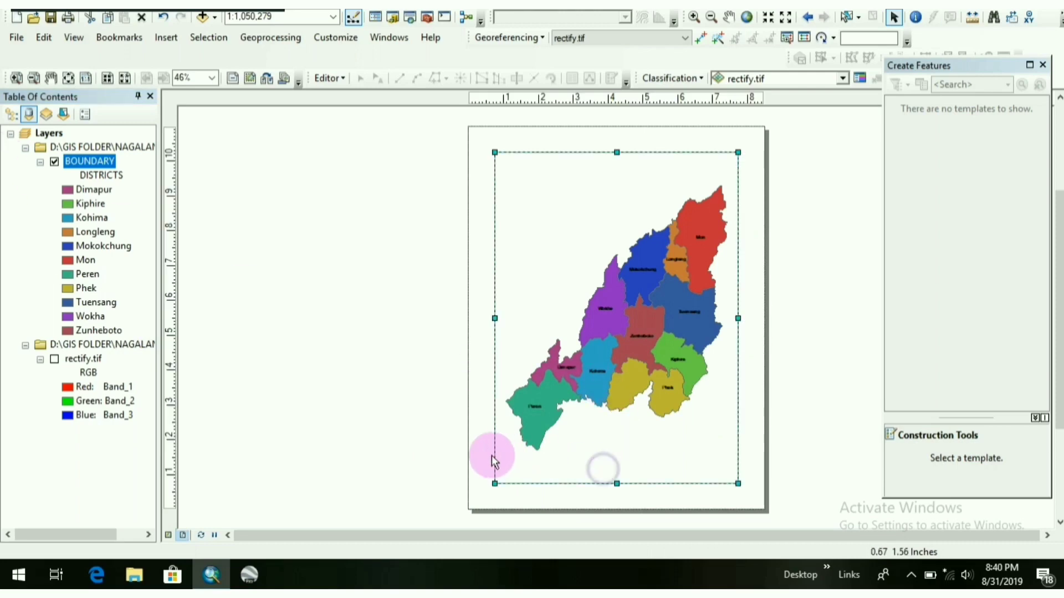
pyautogui.rightClick(557, 461)
pyautogui.click(638, 460)
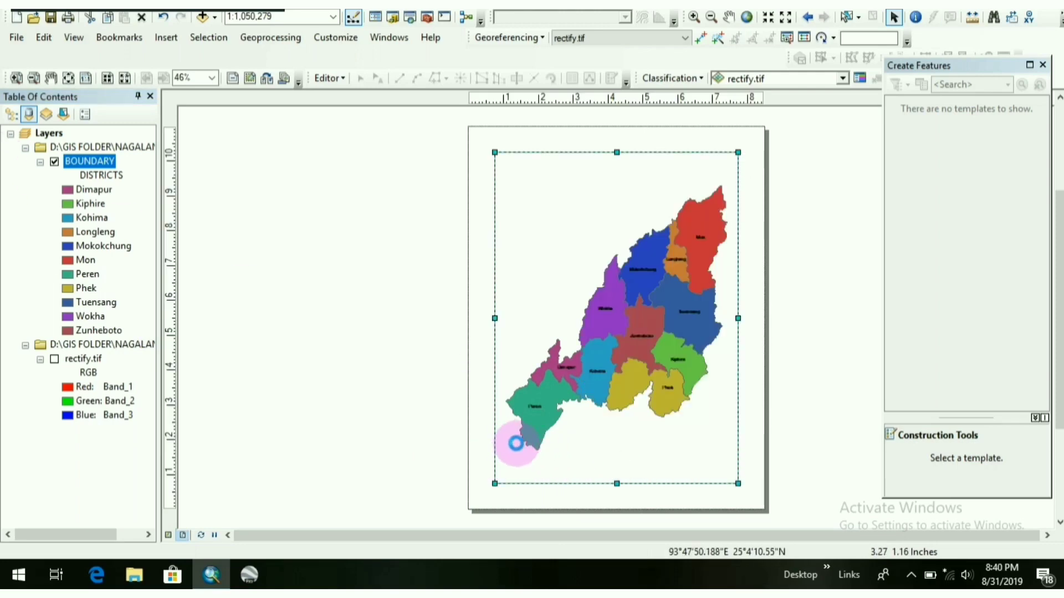
# Step: Create a graticule for the data frame through the grid wizard and apply it
pyautogui.click(682, 79)
pyautogui.click(639, 130)
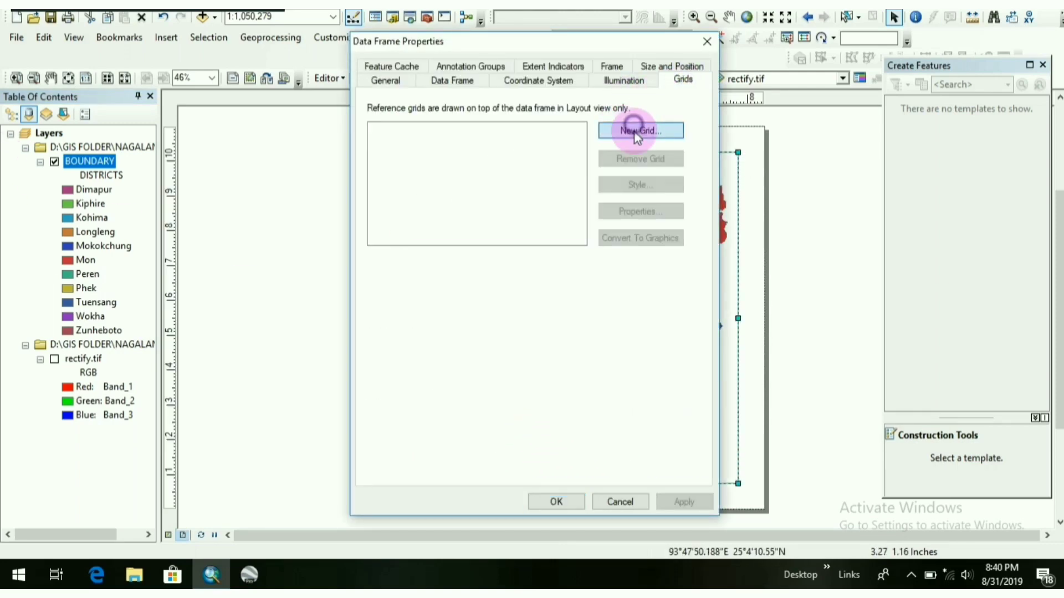
pyautogui.click(644, 415)
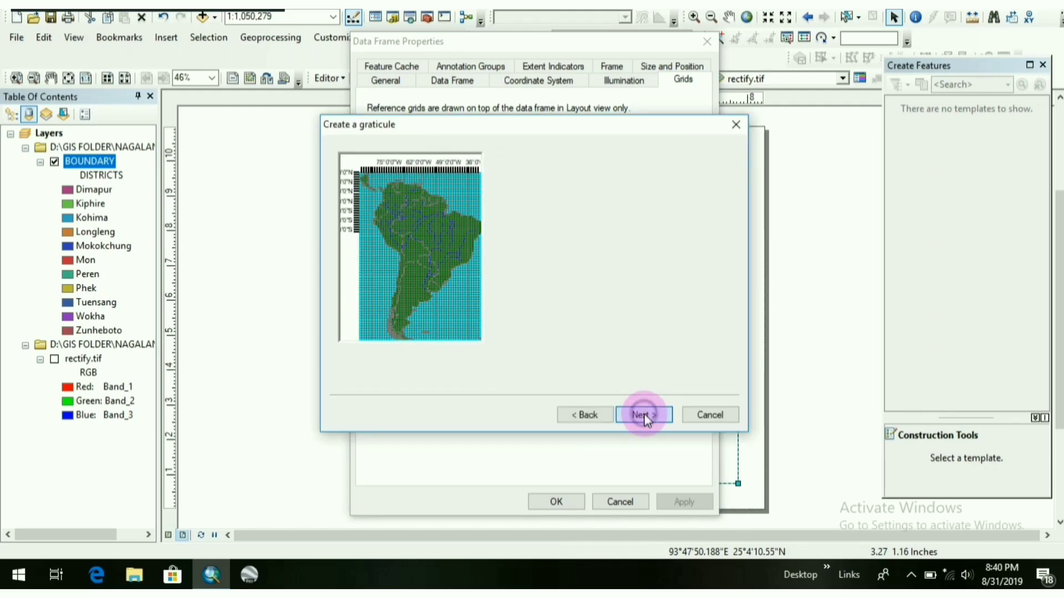
pyautogui.click(645, 415)
pyautogui.click(591, 416)
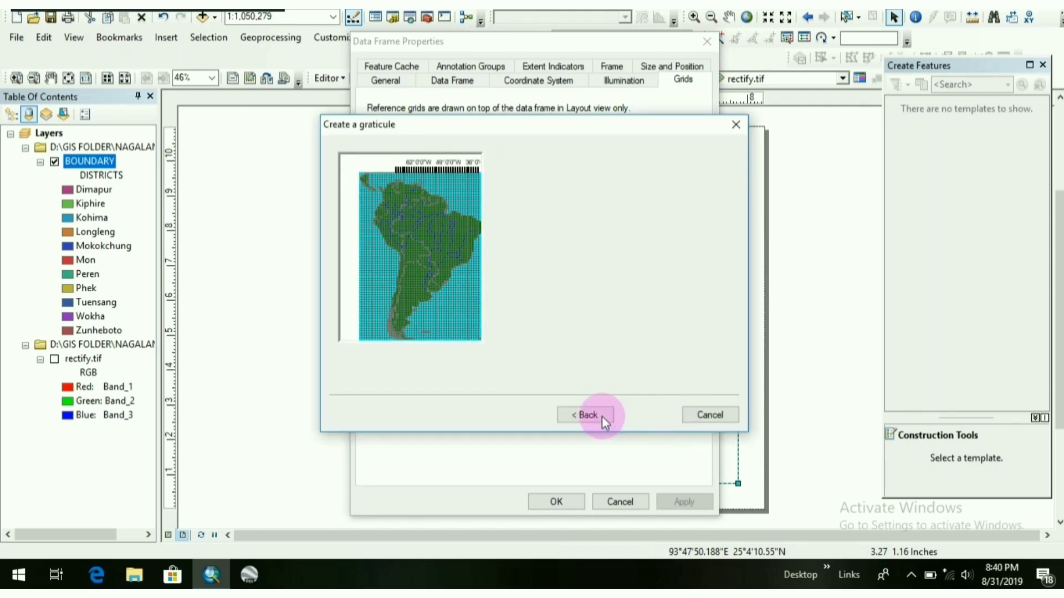
pyautogui.click(658, 415)
pyautogui.click(683, 501)
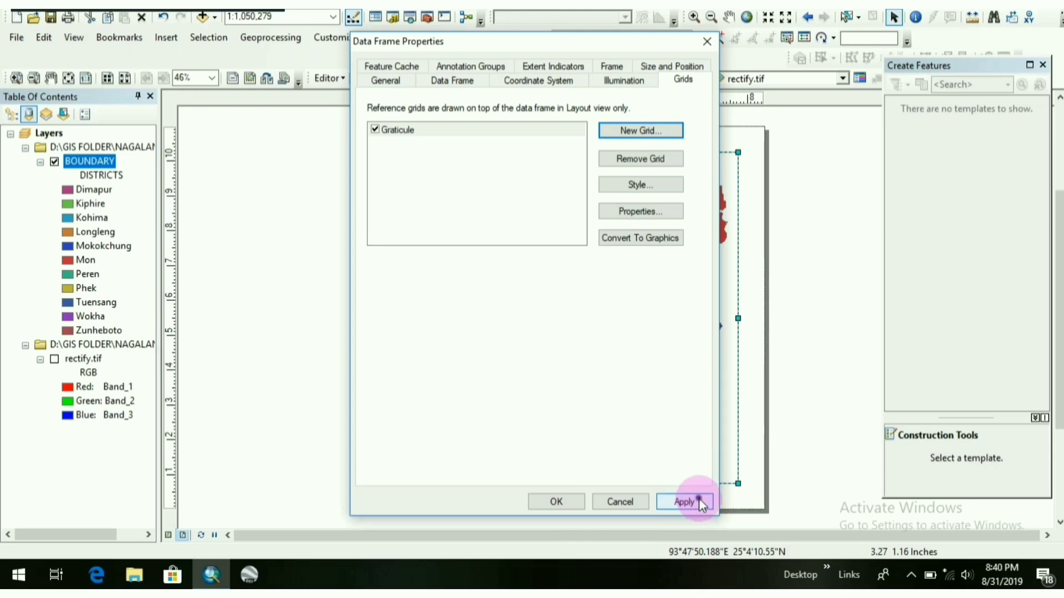
pyautogui.moveTo(636, 46); pyautogui.dragTo(449, 76)
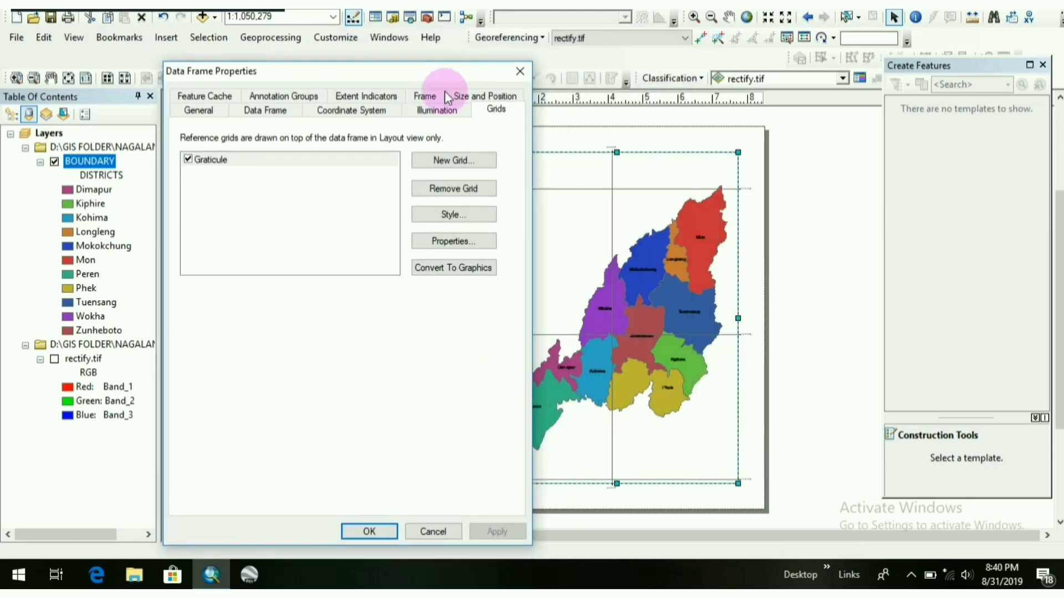
pyautogui.click(377, 523)
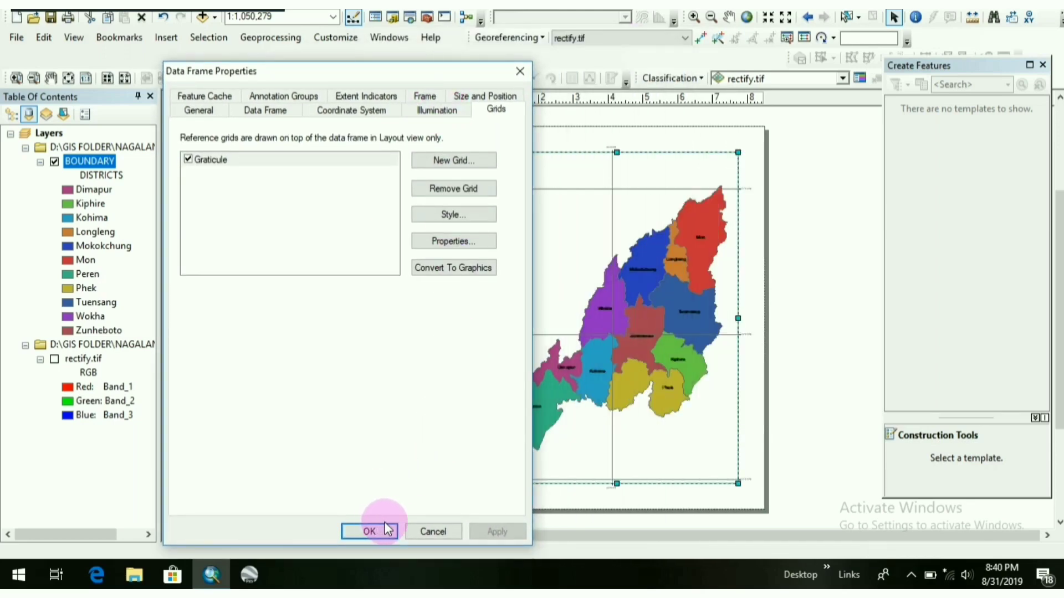
# Step: Label the graticule vertically on left and right at size 12, hide lines and ticks, and update the layout
pyautogui.click(452, 242)
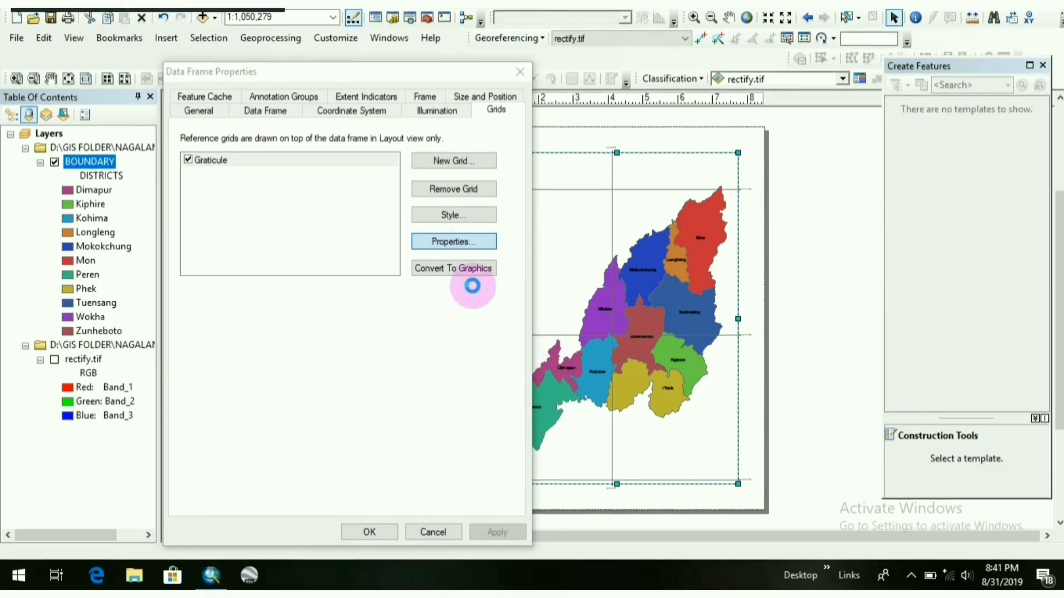
pyautogui.moveTo(341, 98); pyautogui.dragTo(442, 93)
pyautogui.click(384, 389)
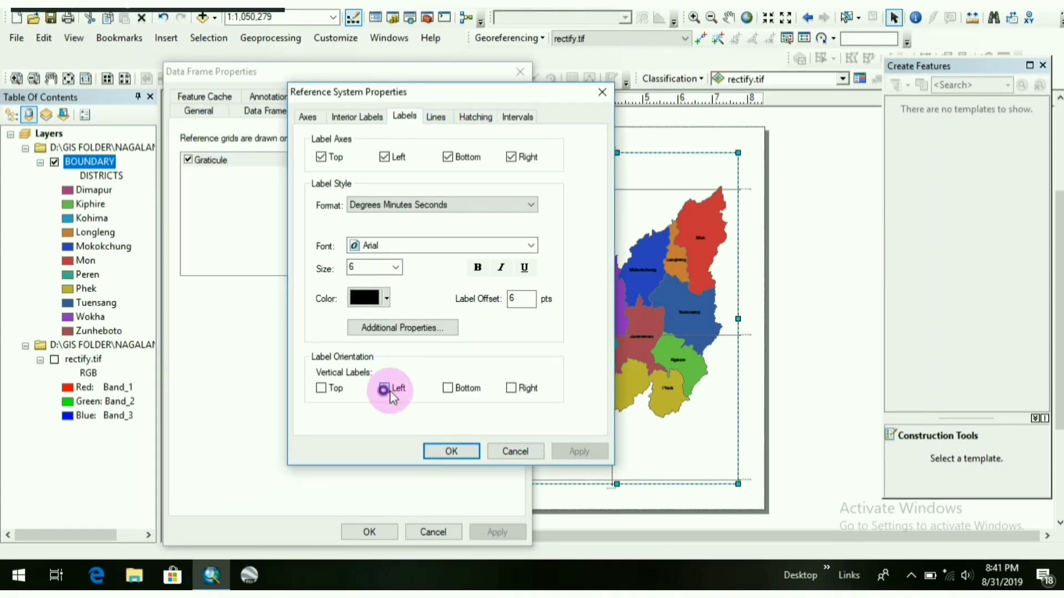
pyautogui.click(510, 389)
pyautogui.click(397, 267)
pyautogui.click(372, 343)
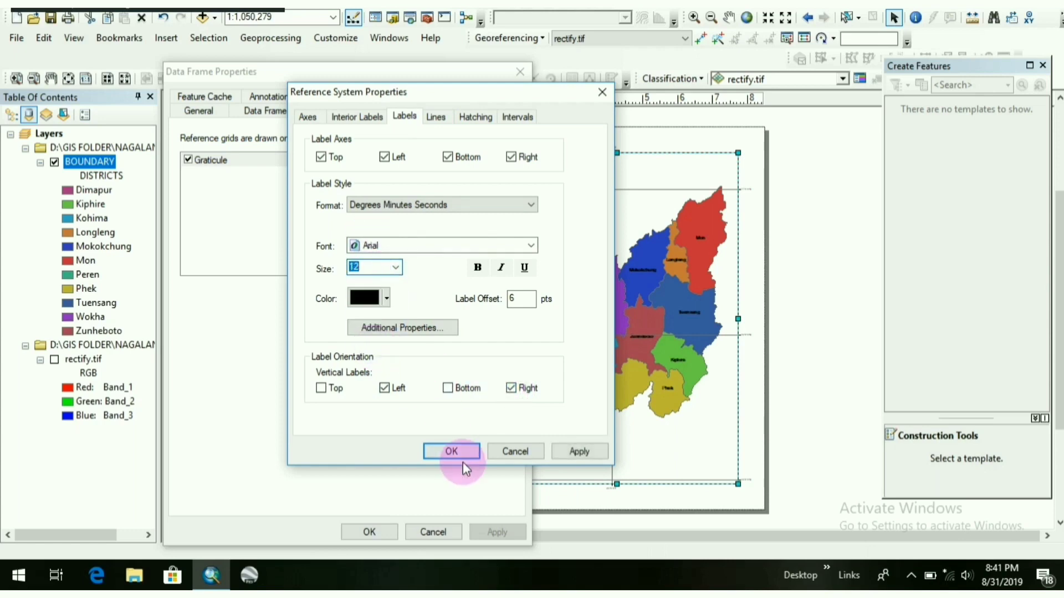
pyautogui.click(435, 116)
pyautogui.click(325, 195)
pyautogui.click(451, 451)
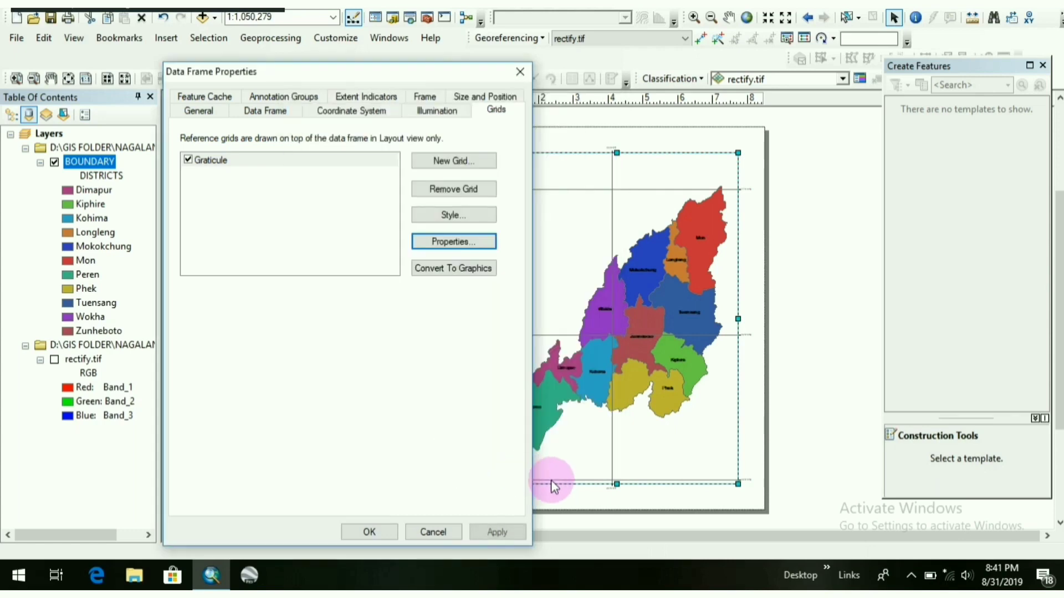
pyautogui.click(369, 532)
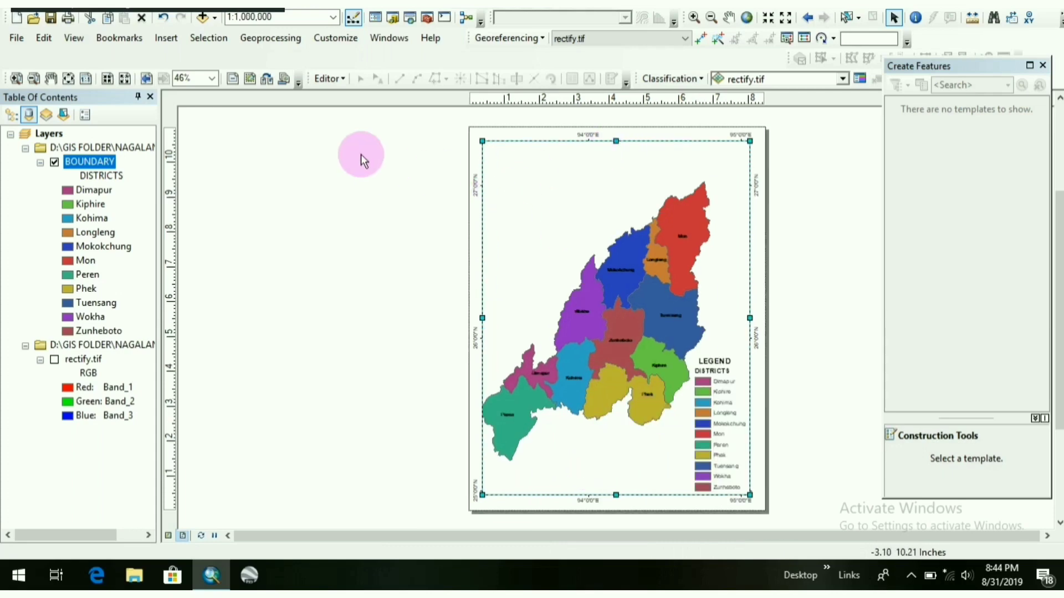
# Step: Add the title 'NAGALAND MAP' near the top of the layout
pyautogui.click(166, 37)
pyautogui.click(205, 69)
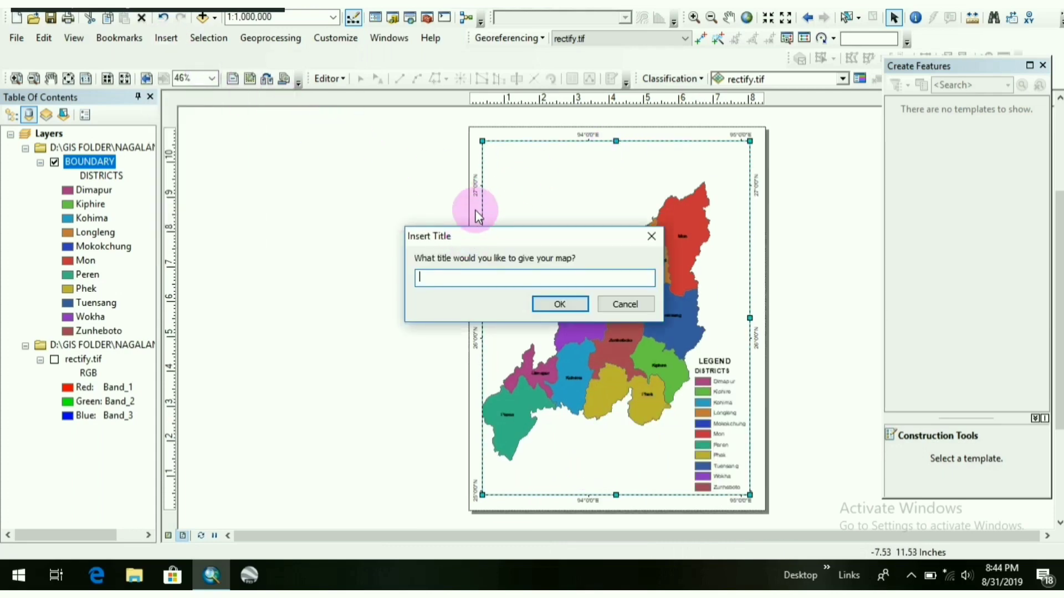
pyautogui.write('NAGALAND MAP')
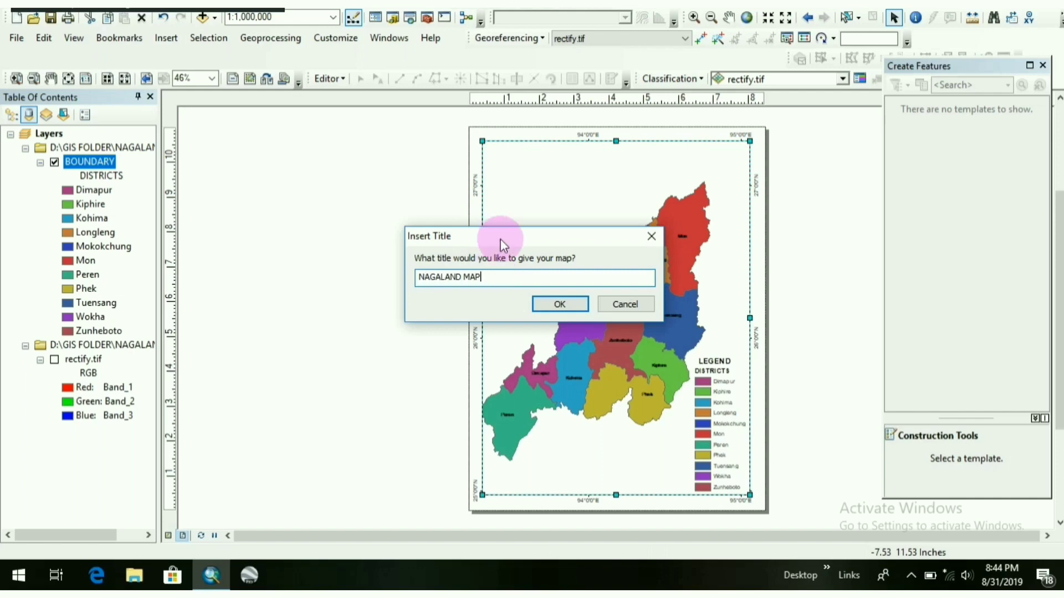
pyautogui.click(559, 305)
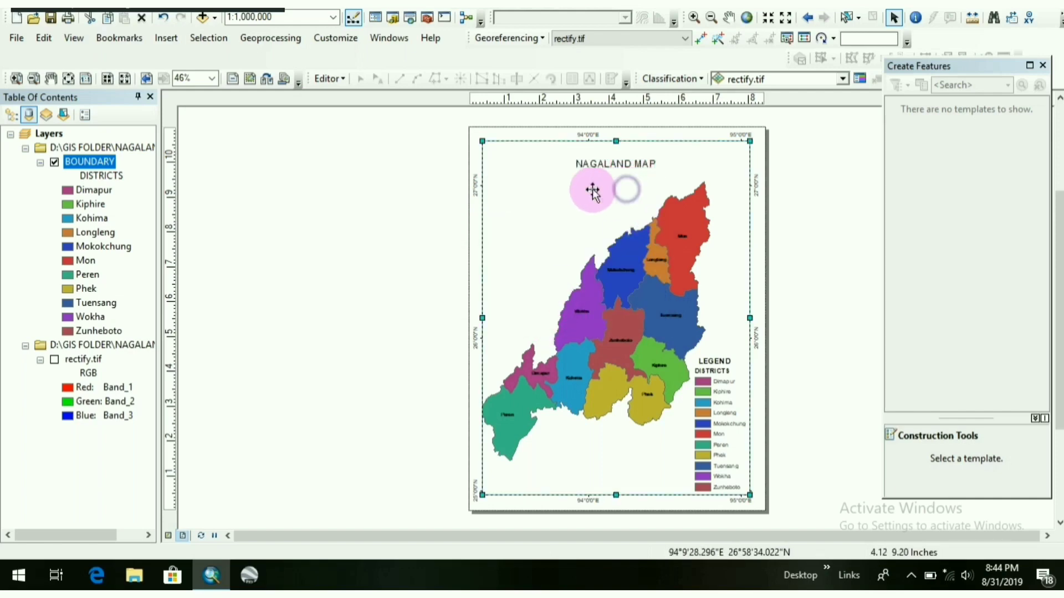
pyautogui.moveTo(619, 164); pyautogui.dragTo(617, 163)
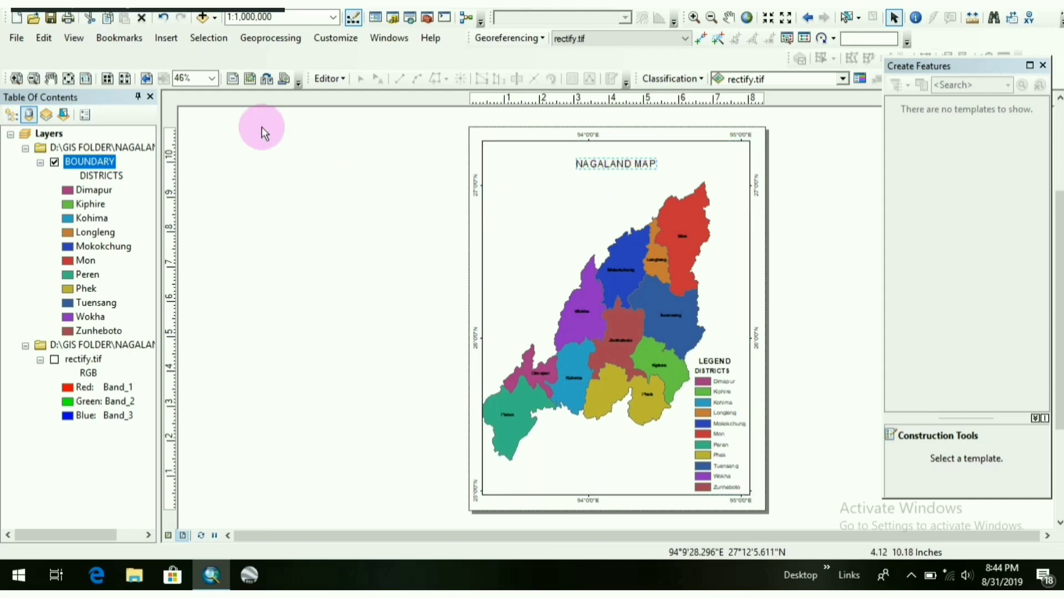
pyautogui.click(587, 197)
# Step: Insert an alternating scale bar with 2 divisions, 2 subdivisions in kilometres labelled KM, placed bottom-left
pyautogui.click(164, 37)
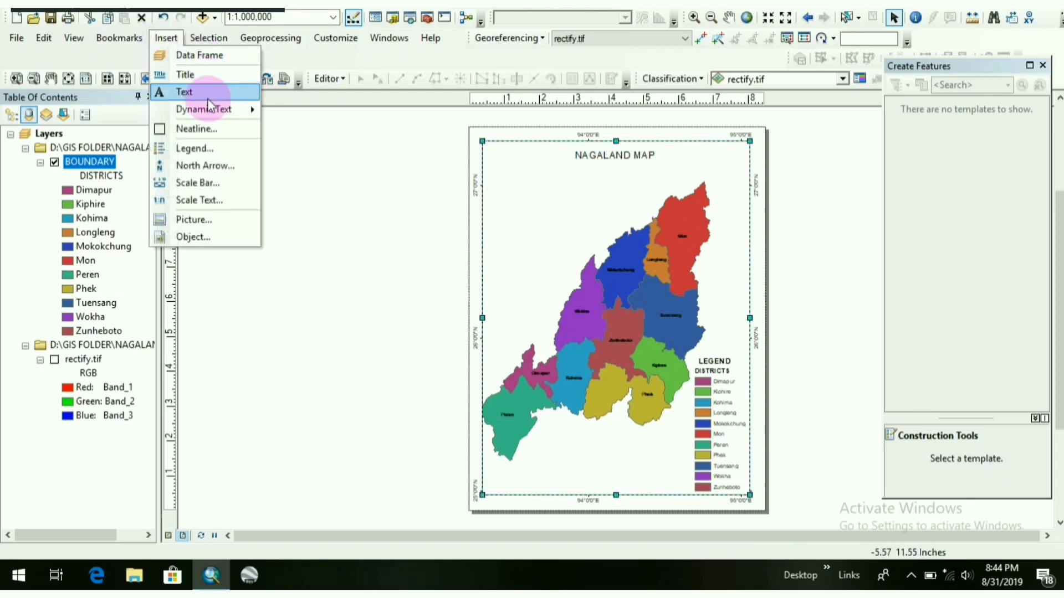
pyautogui.click(200, 184)
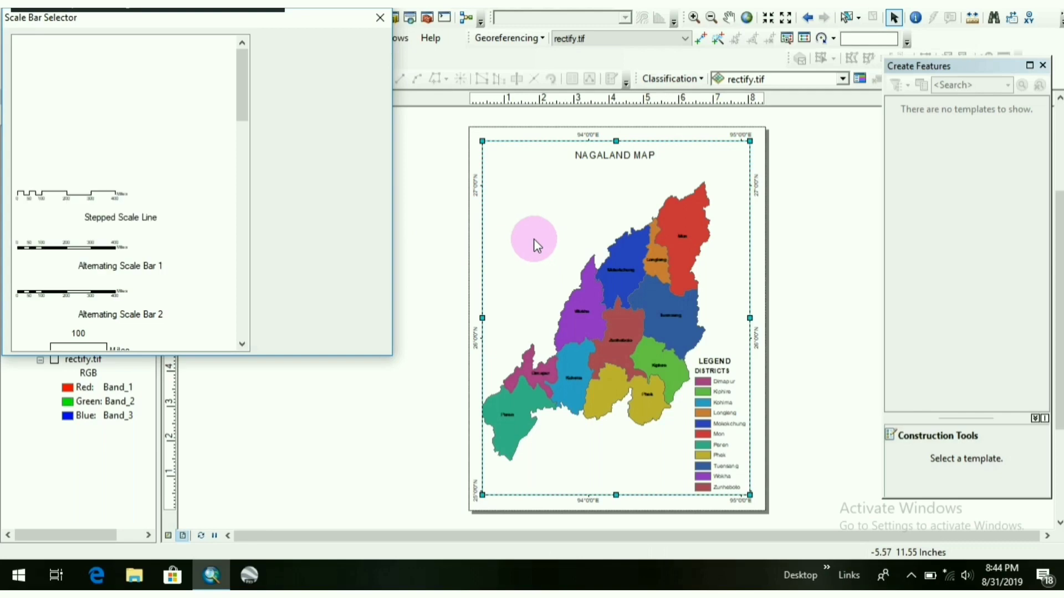
pyautogui.click(71, 245)
pyautogui.click(342, 270)
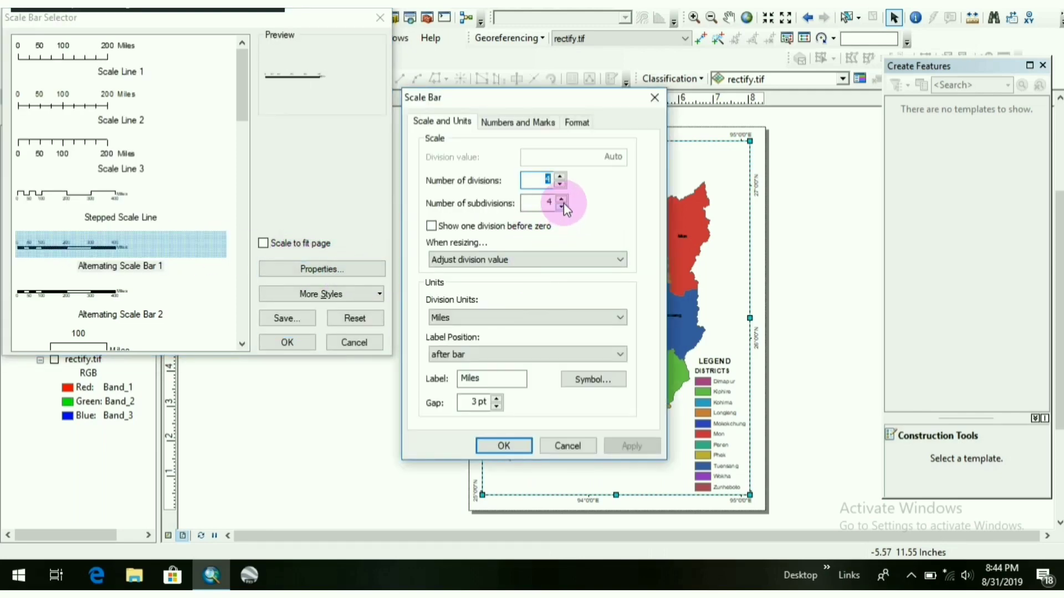
pyautogui.click(559, 184)
pyautogui.click(561, 207)
pyautogui.click(561, 207)
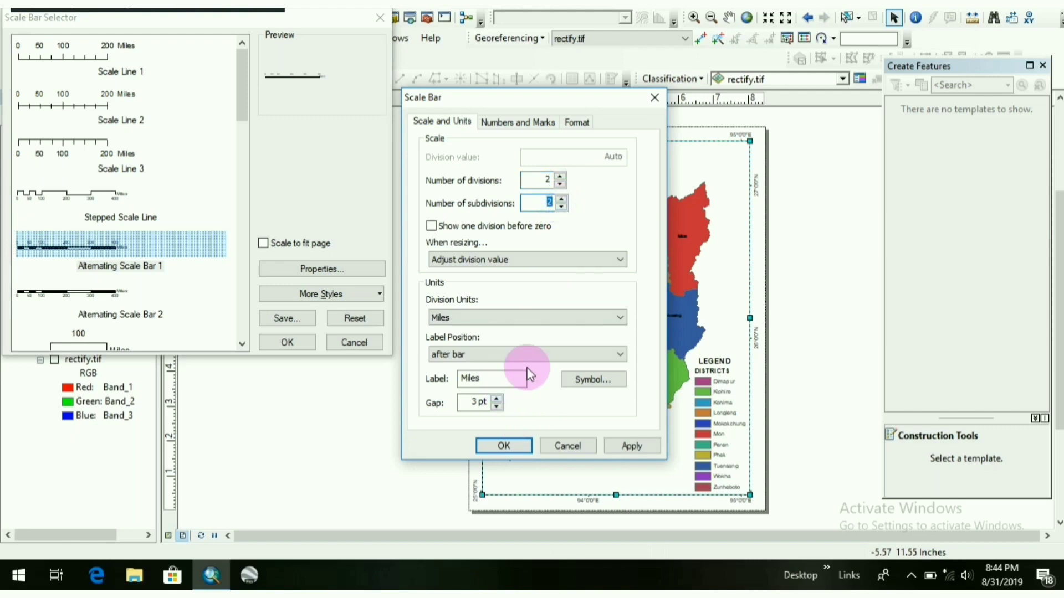
pyautogui.click(562, 318)
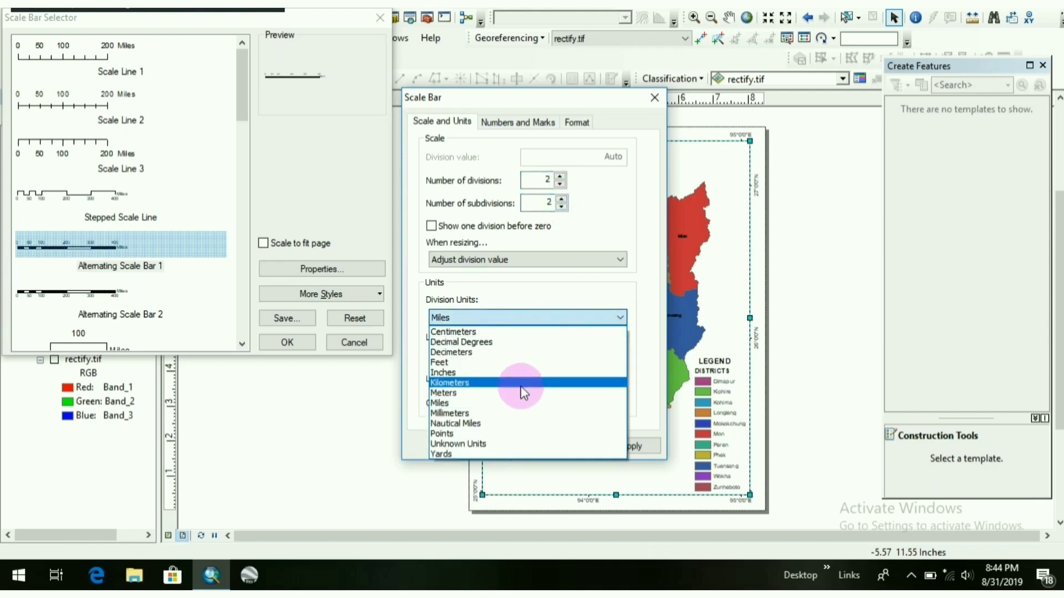
pyautogui.click(520, 386)
pyautogui.press('BackSpace')
pyautogui.press('BackSpace')
pyautogui.press('BackSpace')
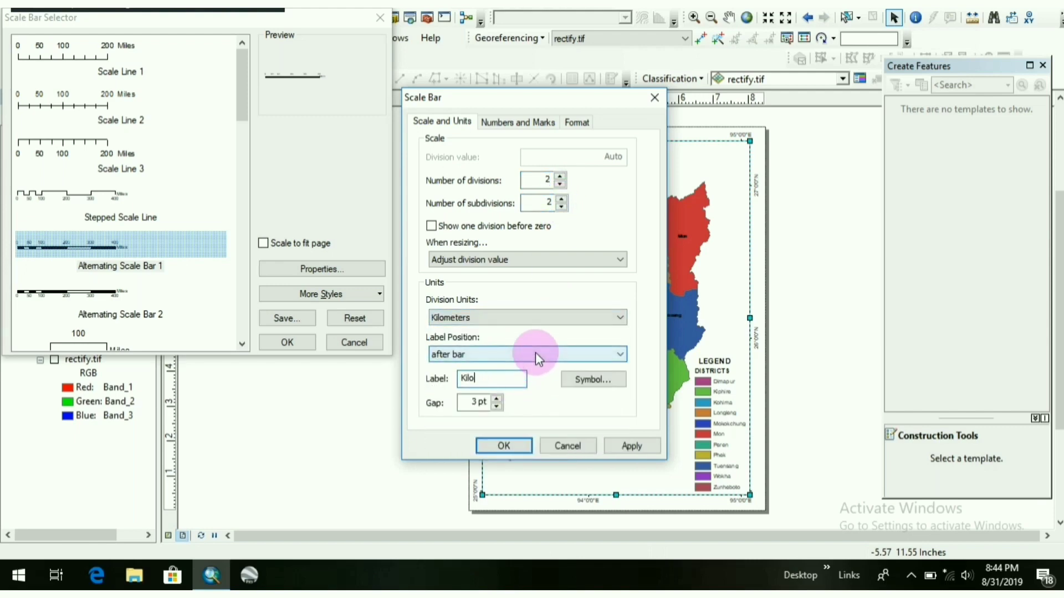
pyautogui.write('M')
pyautogui.click(504, 445)
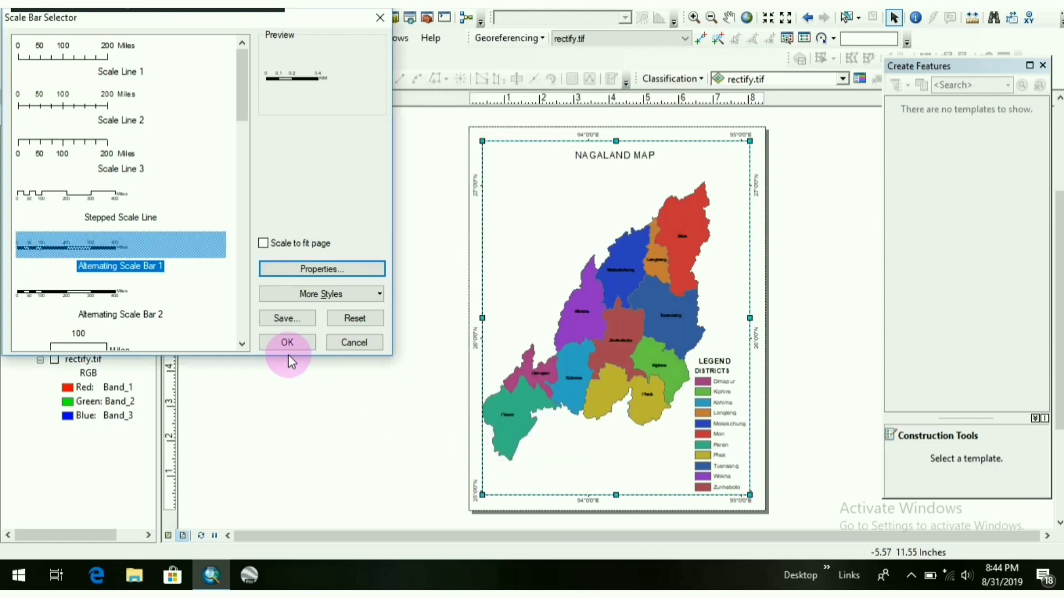
pyautogui.click(287, 343)
pyautogui.moveTo(616, 329); pyautogui.dragTo(549, 478)
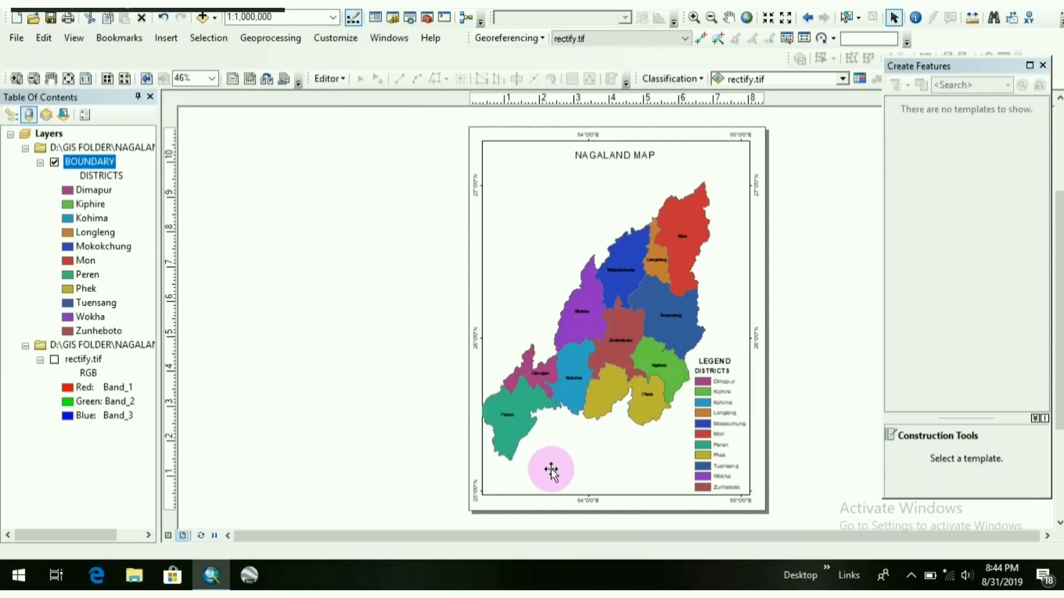
# Step: Insert the default north arrow and place it at the page's top-right
pyautogui.click(166, 38)
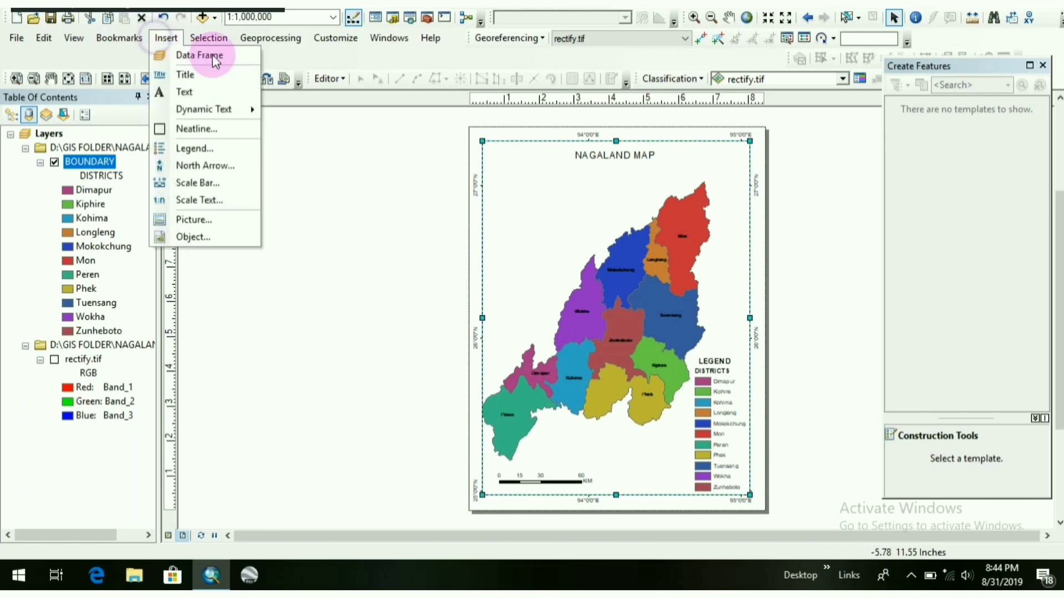
pyautogui.click(219, 170)
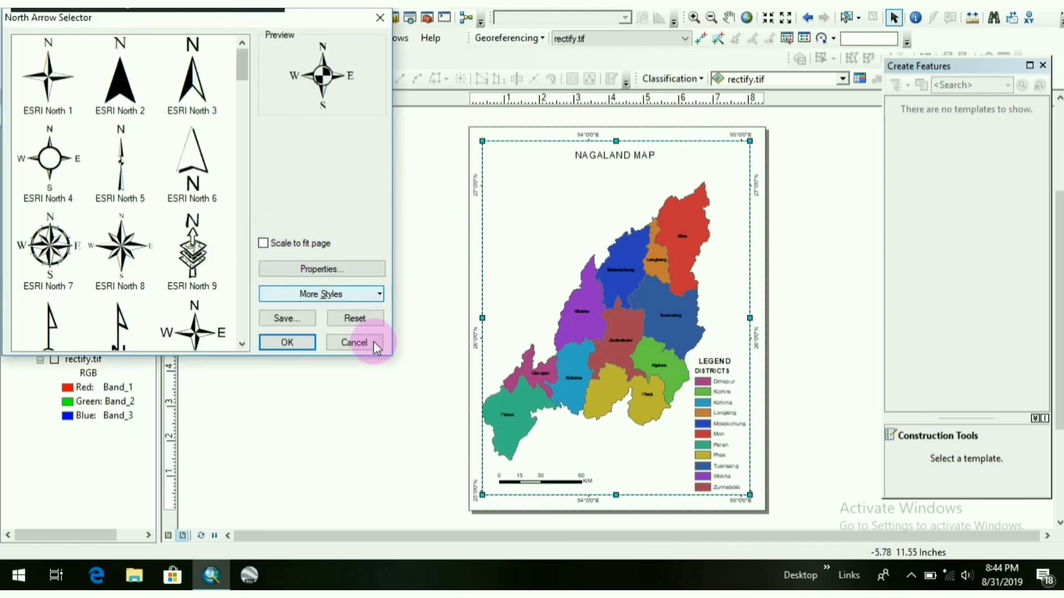
pyautogui.click(374, 342)
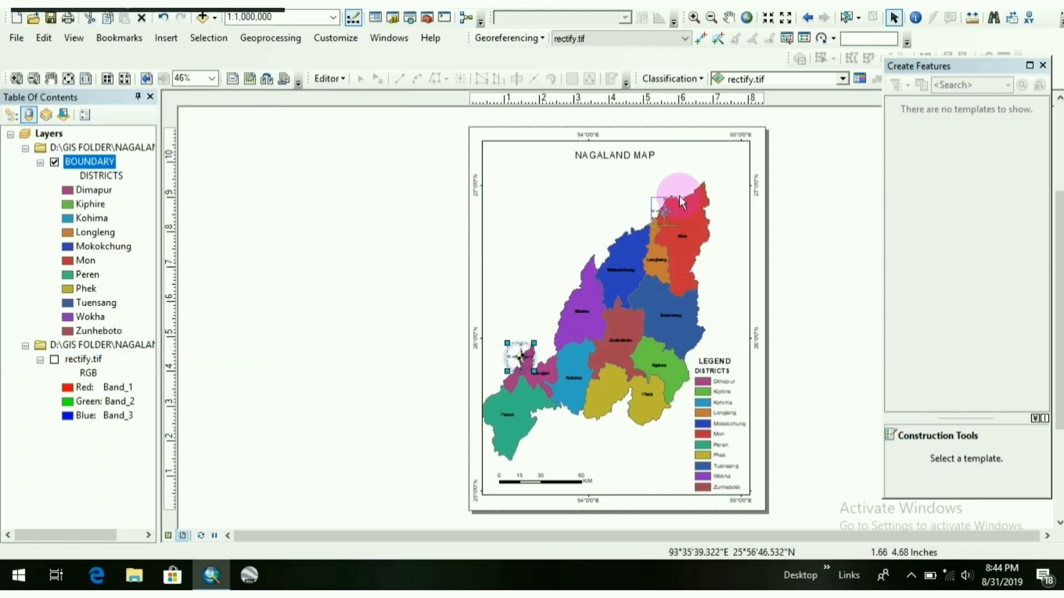
pyautogui.moveTo(519, 358); pyautogui.dragTo(728, 173)
pyautogui.click(509, 250)
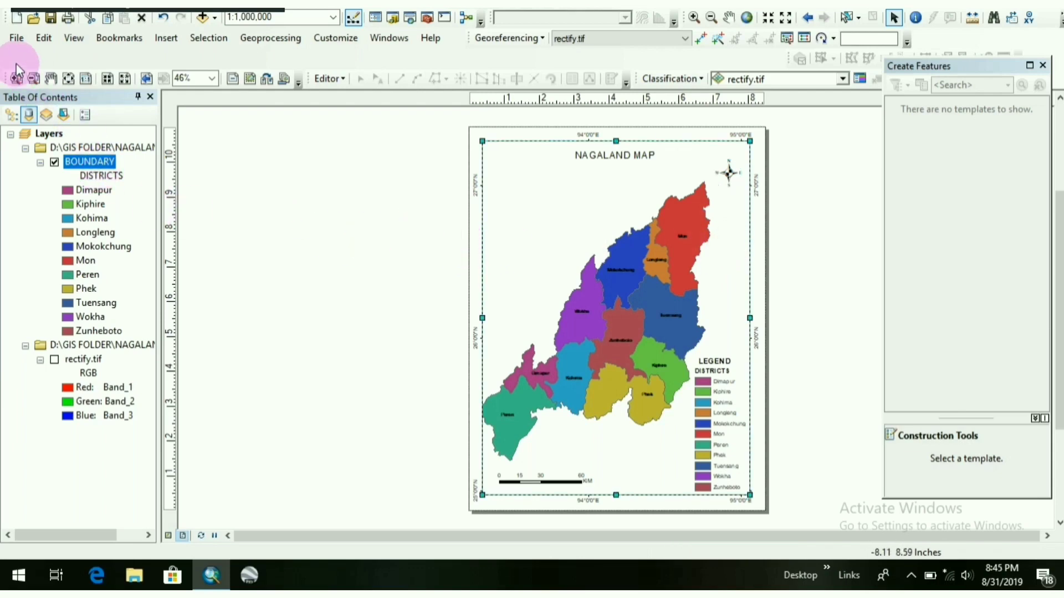
# Step: Preview the layout for printing, close the preview and dismiss the File menu
pyautogui.click(15, 37)
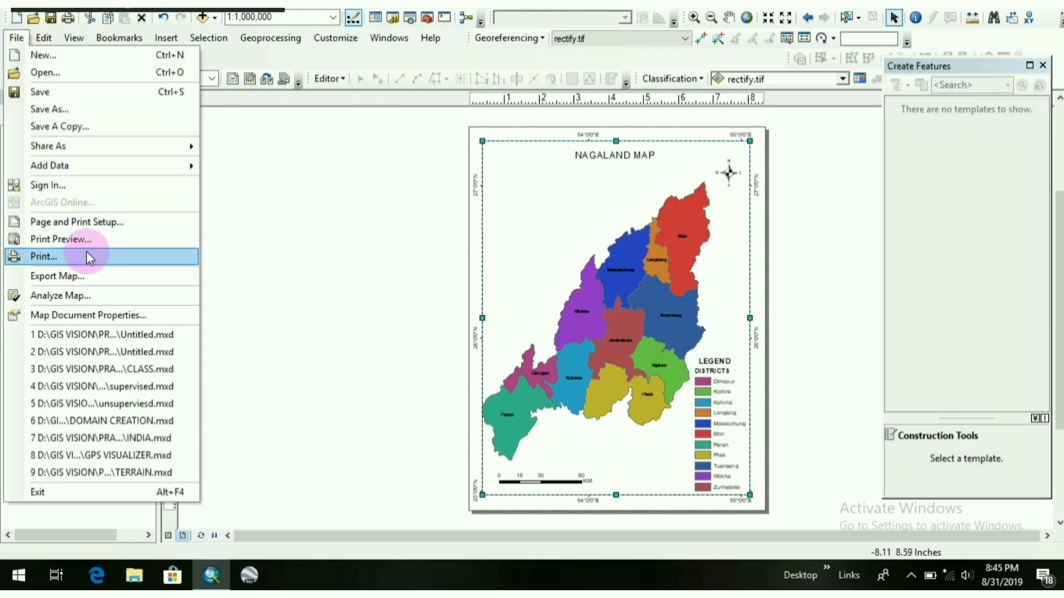
pyautogui.click(87, 251)
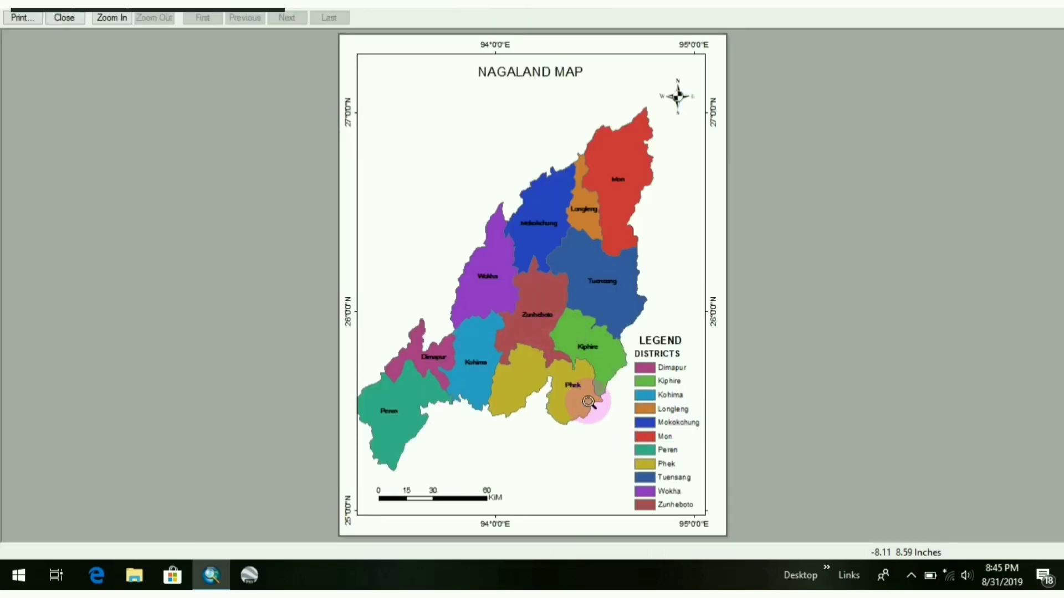
pyautogui.click(61, 21)
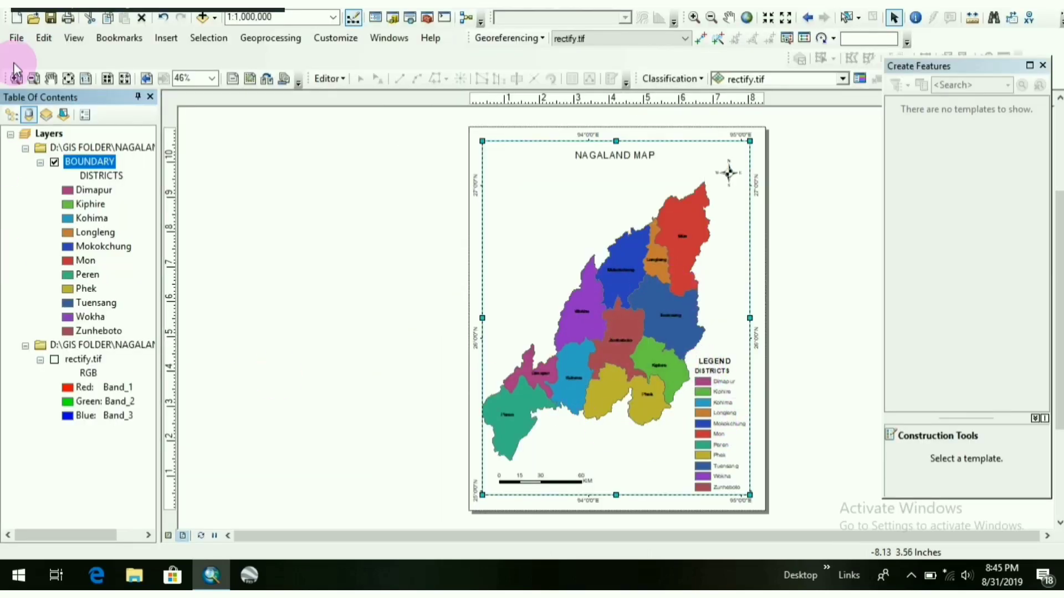
pyautogui.click(17, 37)
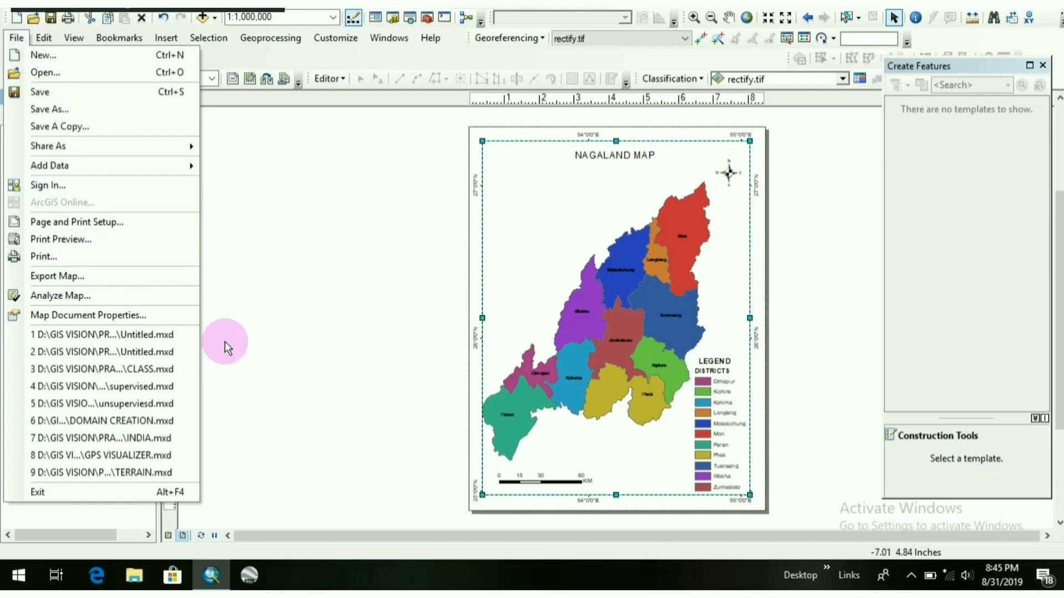
pyautogui.click(56, 277)
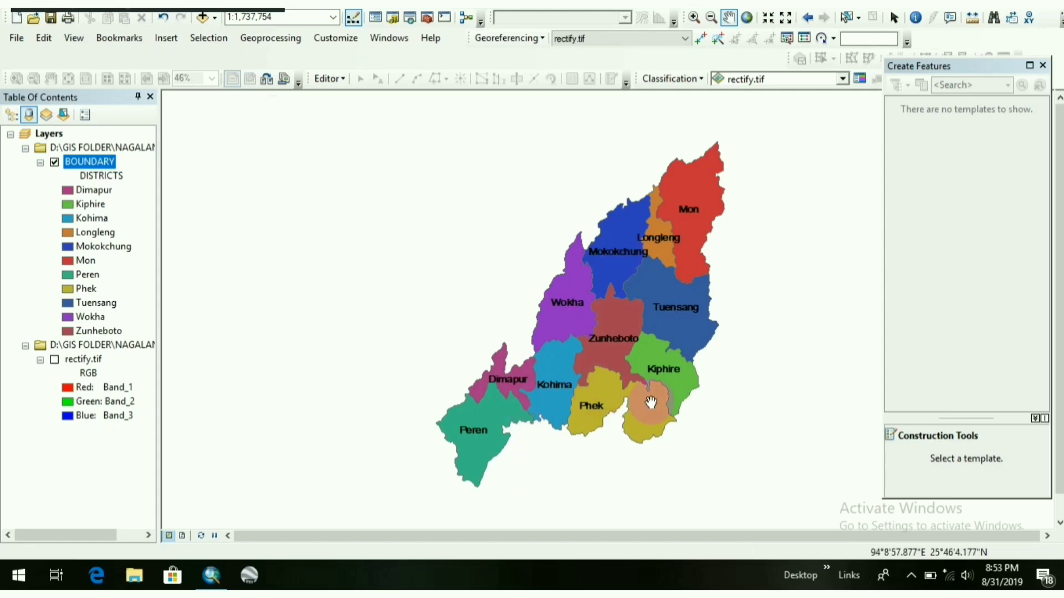
pyautogui.scroll(1, 541, 404)
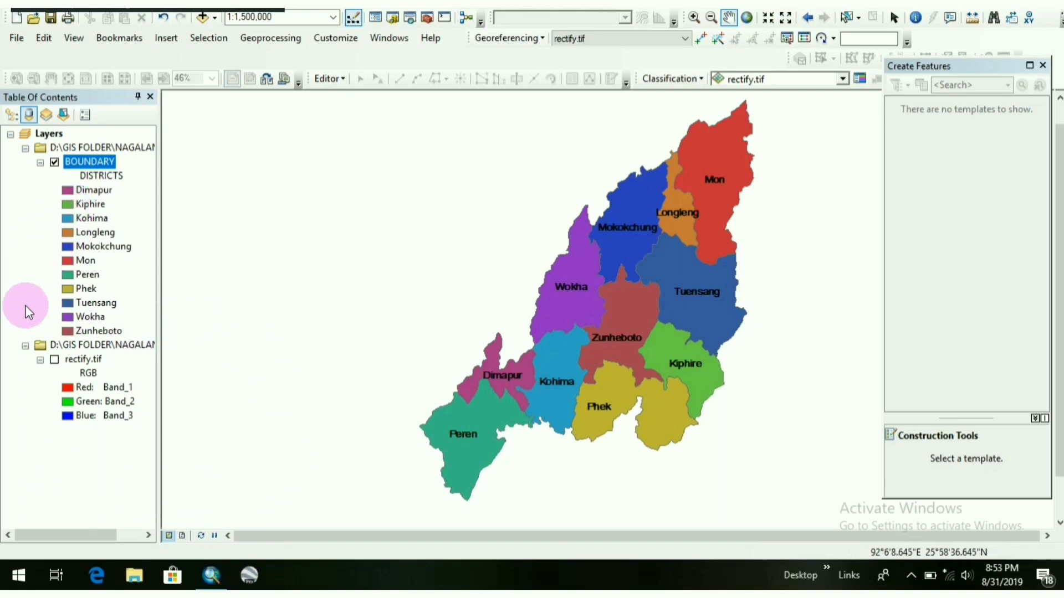
pyautogui.rightClick(91, 165)
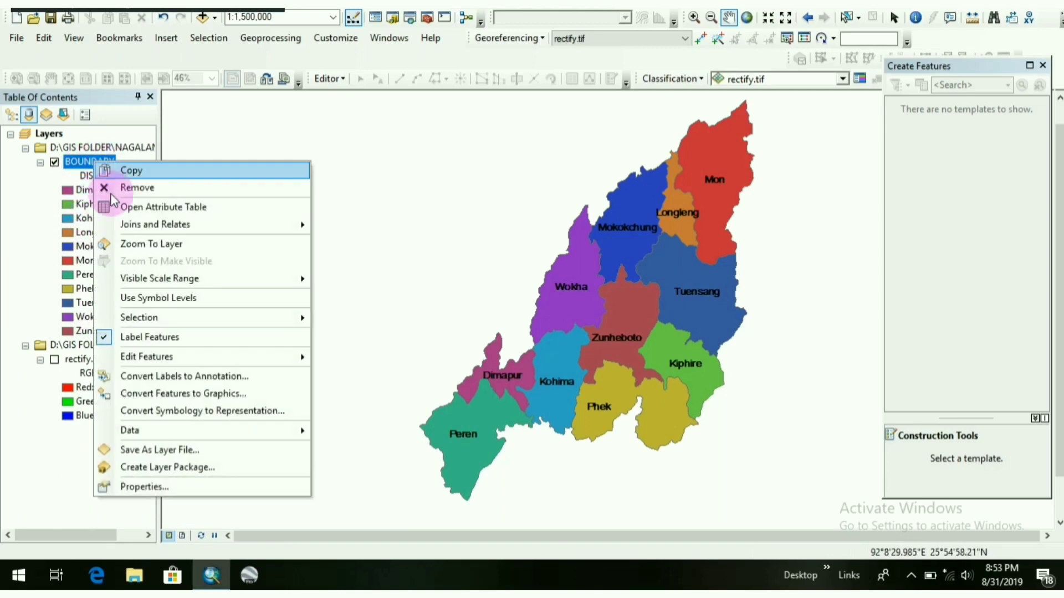
pyautogui.click(203, 487)
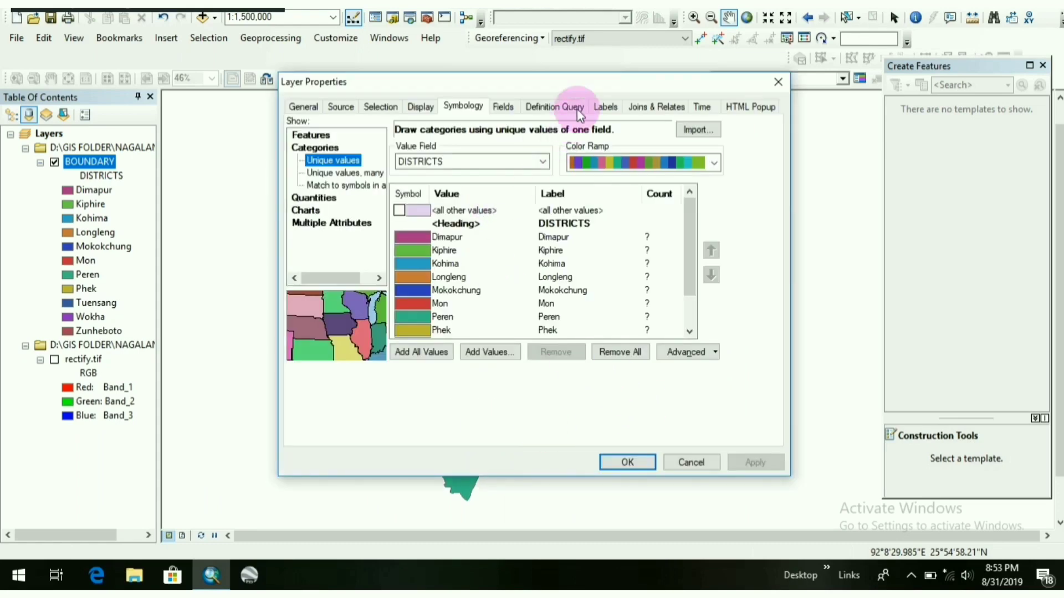
pyautogui.moveTo(590, 81); pyautogui.dragTo(428, 101)
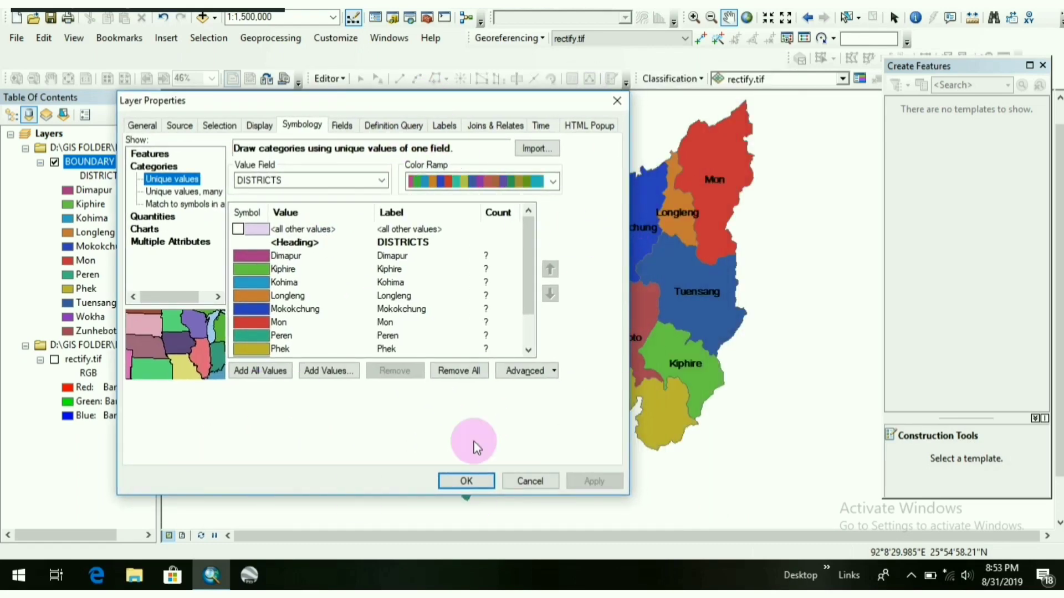
pyautogui.moveTo(530, 228); pyautogui.dragTo(529, 246)
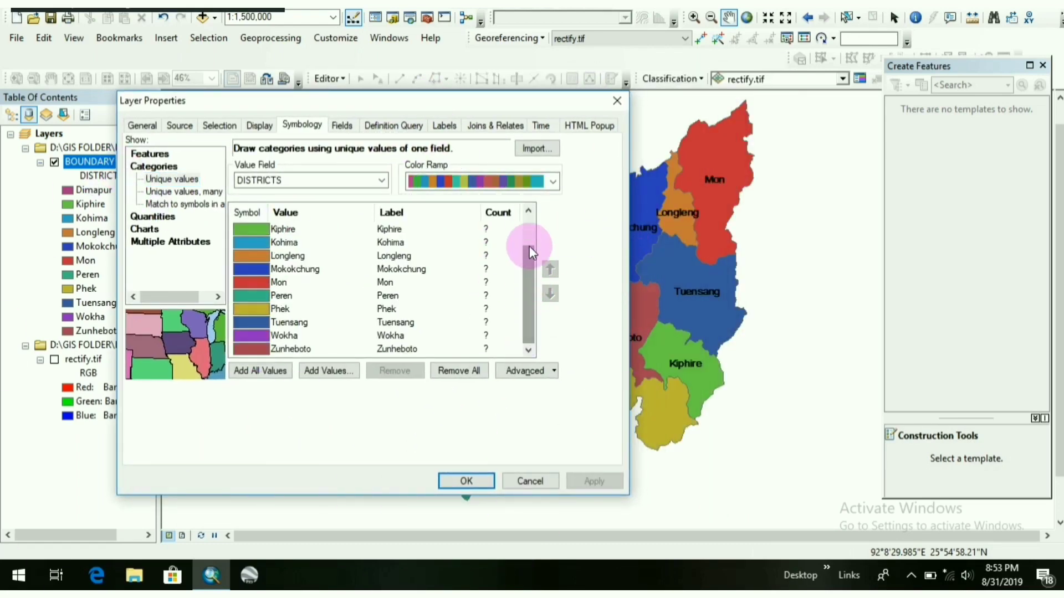
pyautogui.click(529, 212)
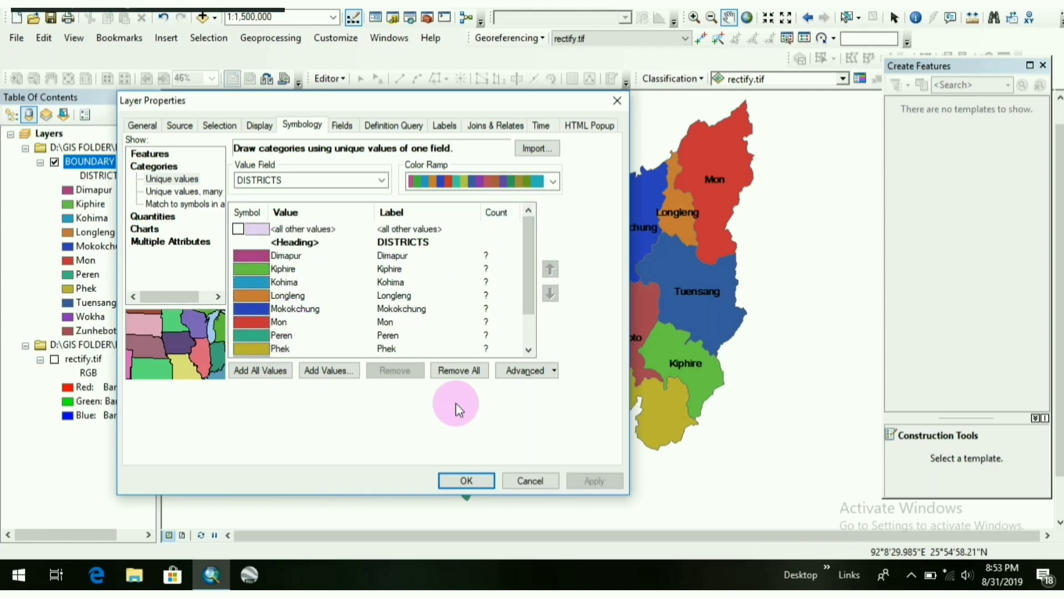
pyautogui.click(395, 256)
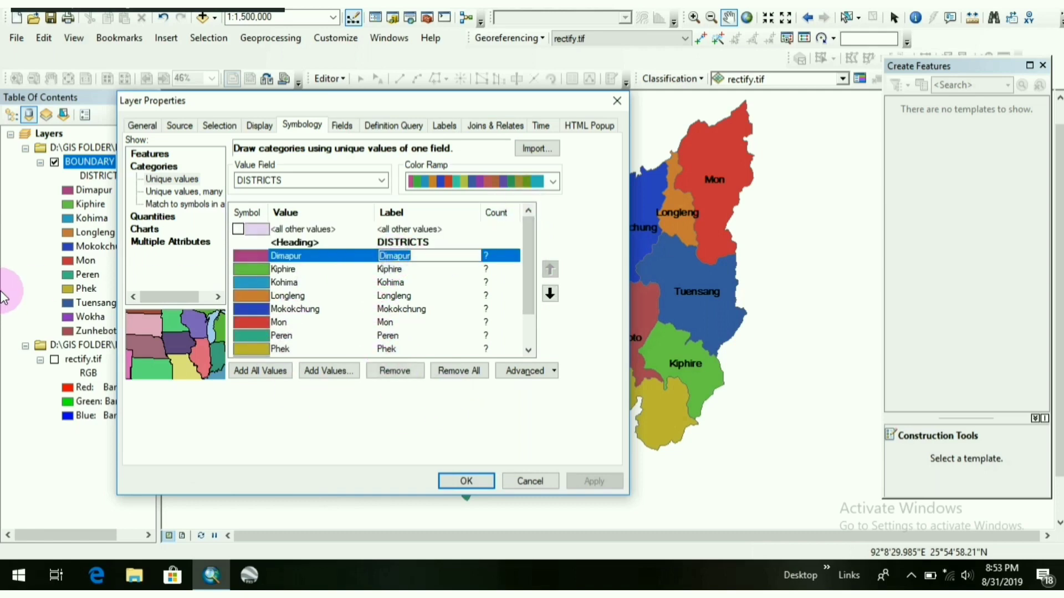
pyautogui.moveTo(498, 101); pyautogui.dragTo(632, 70)
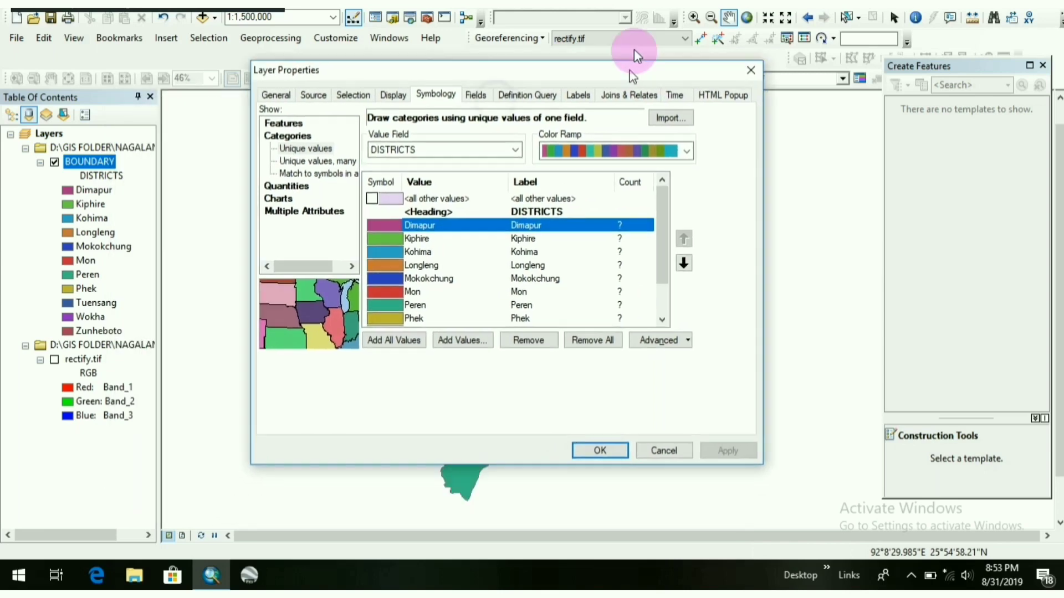
pyautogui.click(529, 238)
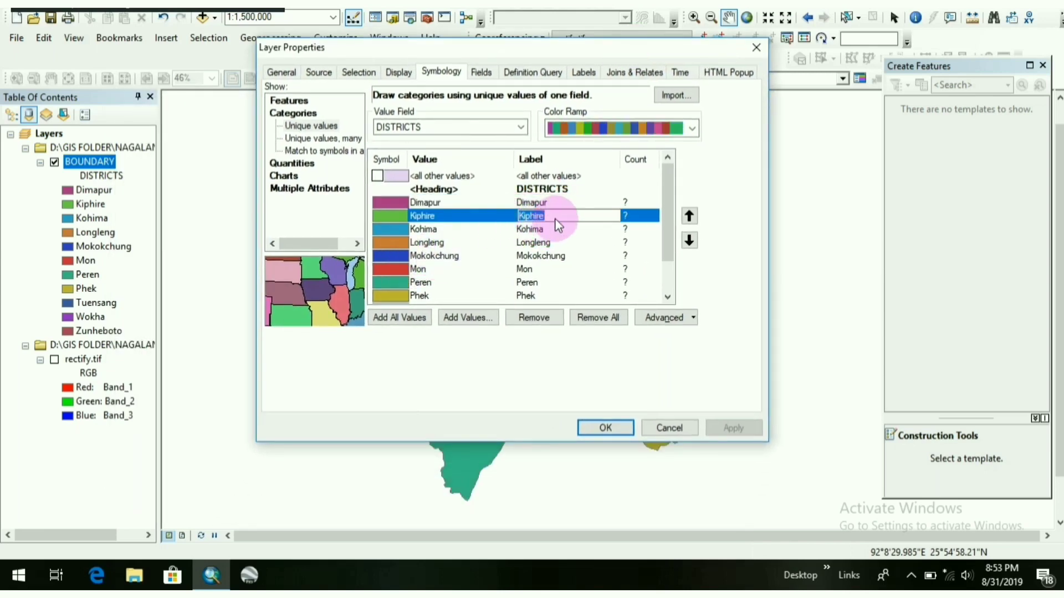
pyautogui.click(532, 202)
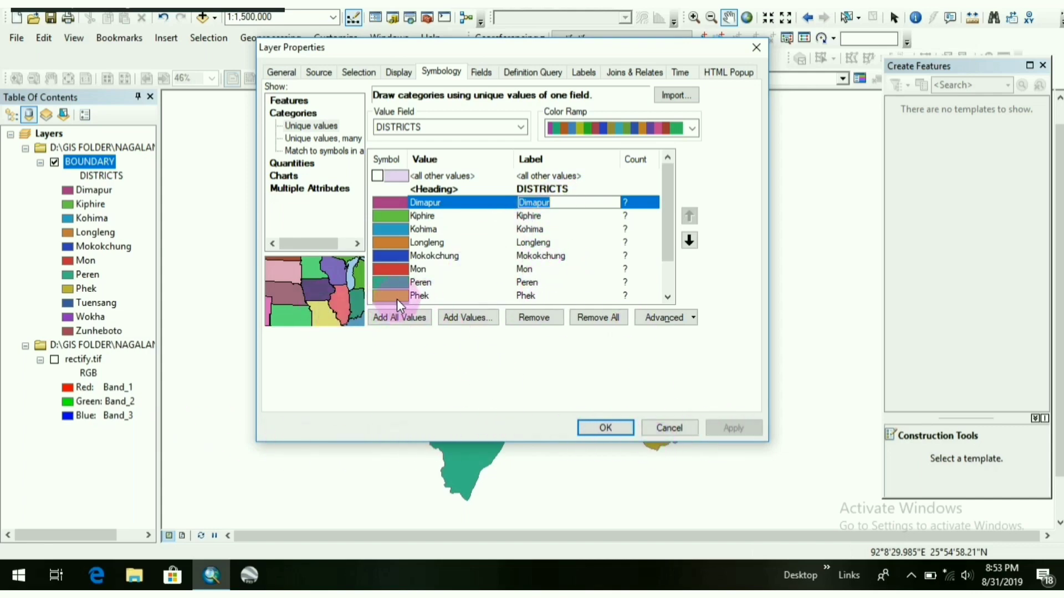
pyautogui.press('Return')
pyautogui.scroll(-3, 653, 227)
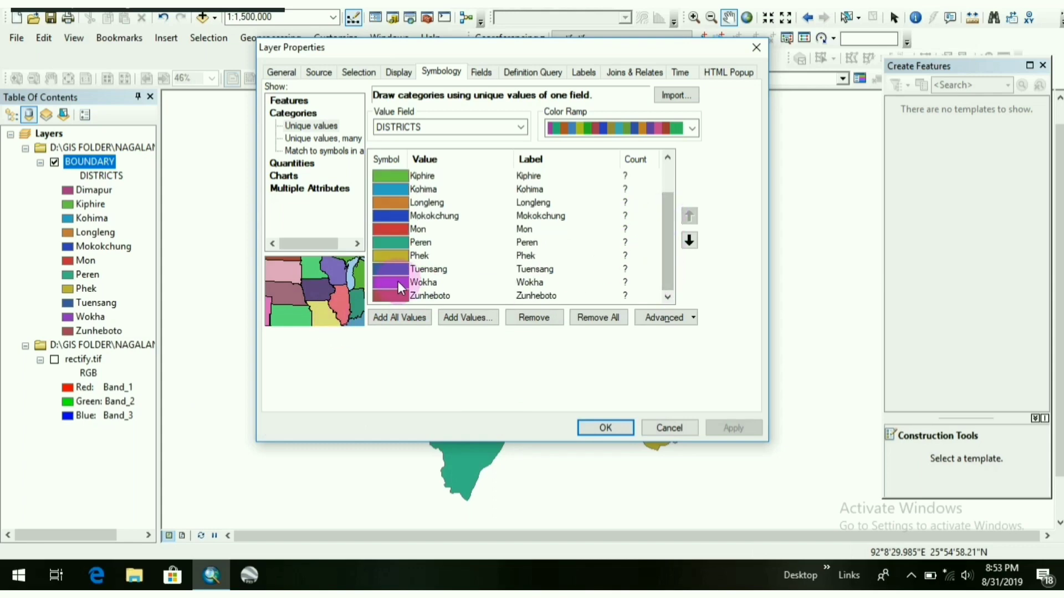
pyautogui.click(424, 282)
pyautogui.click(543, 316)
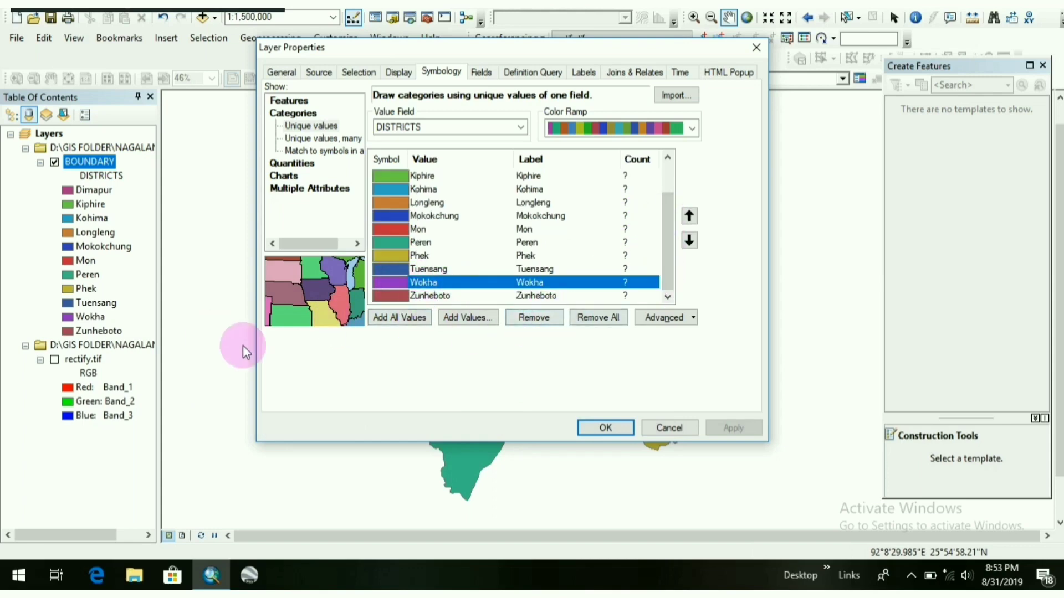
pyautogui.moveTo(673, 241); pyautogui.dragTo(665, 162)
pyautogui.click(756, 48)
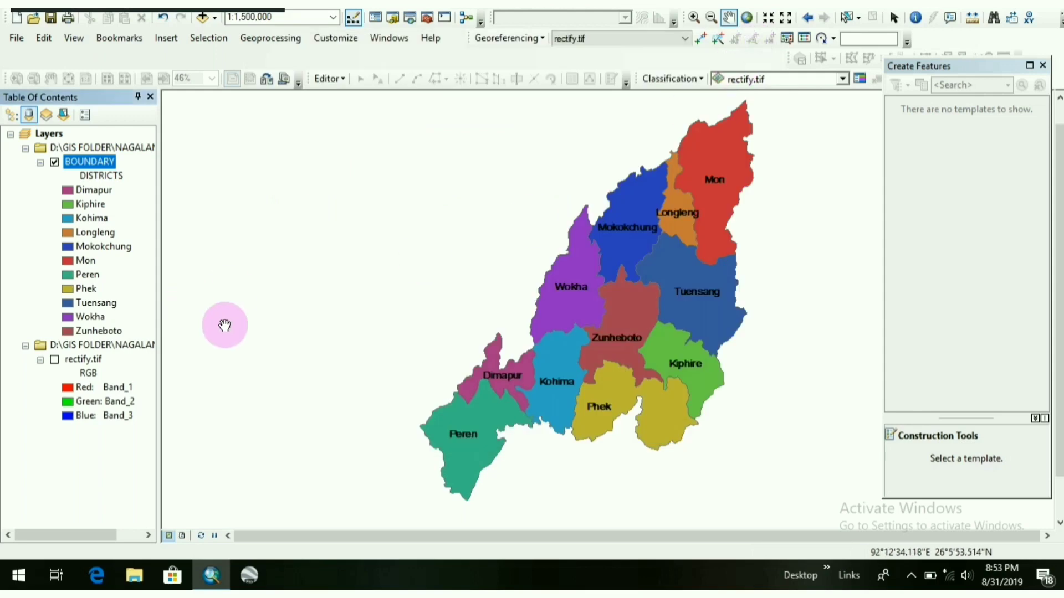